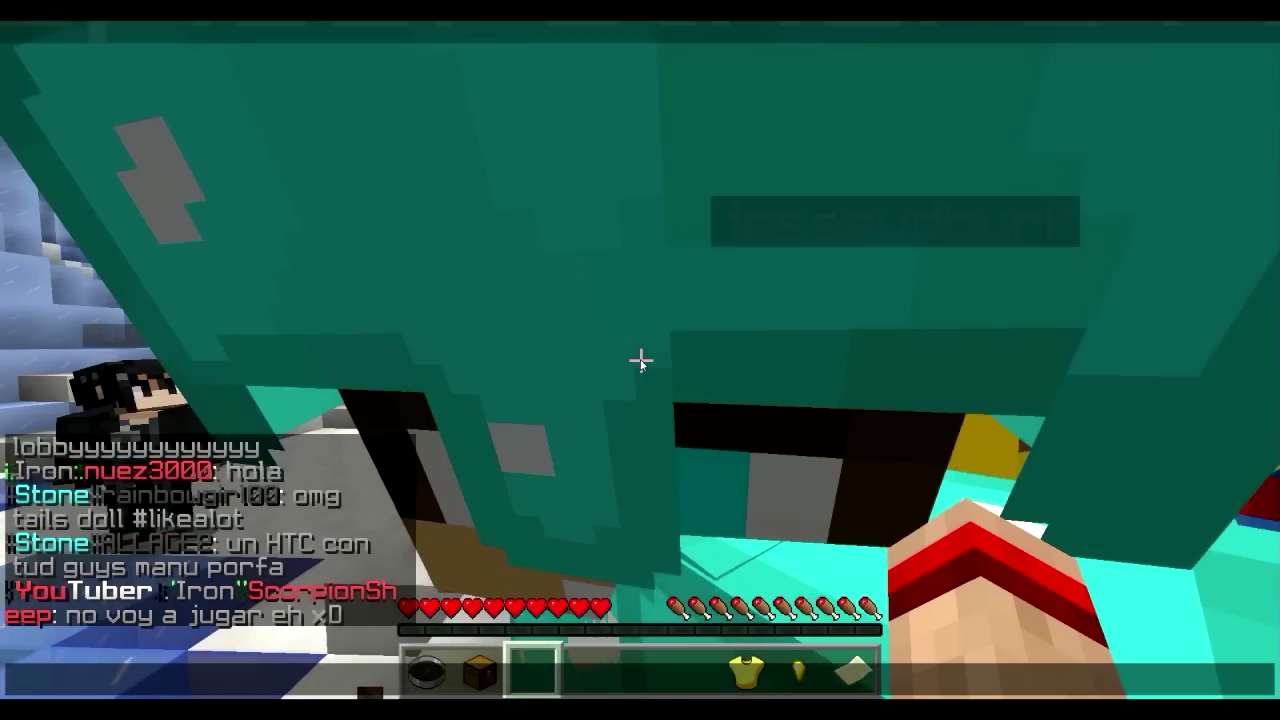
pyautogui.write('entre sin querer xD')
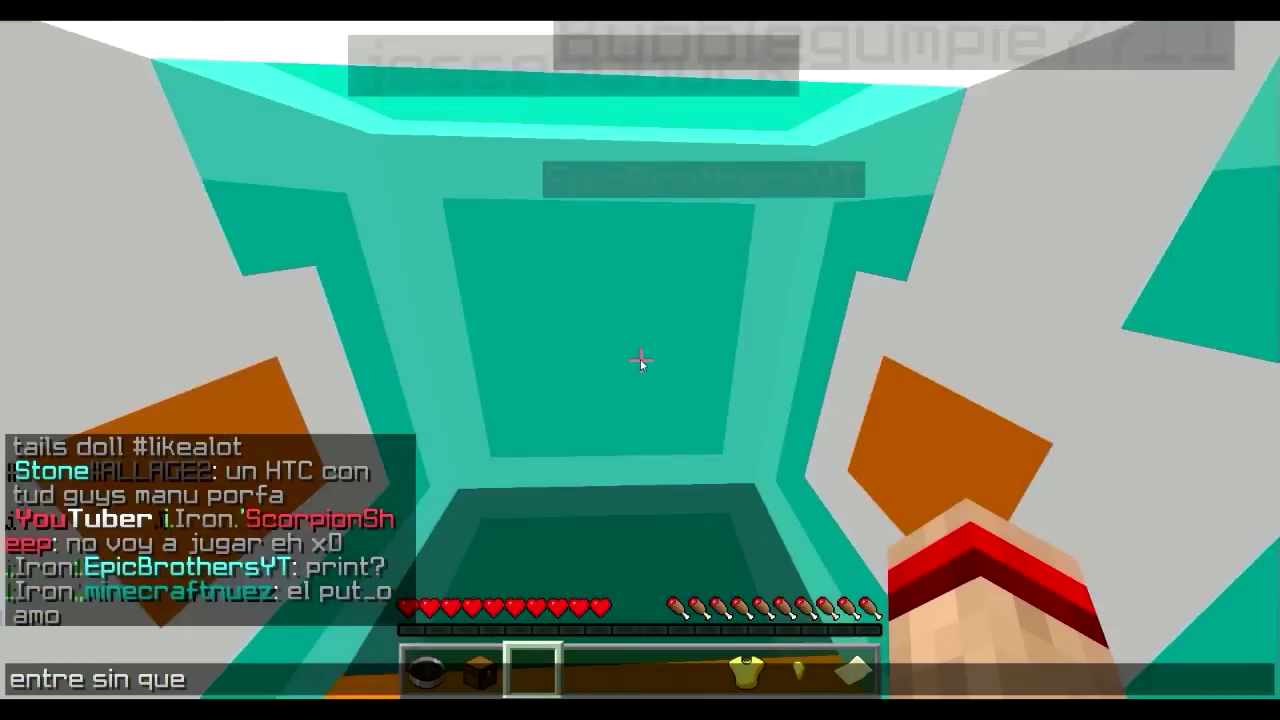
pyautogui.write('D')
pyautogui.press('Return')
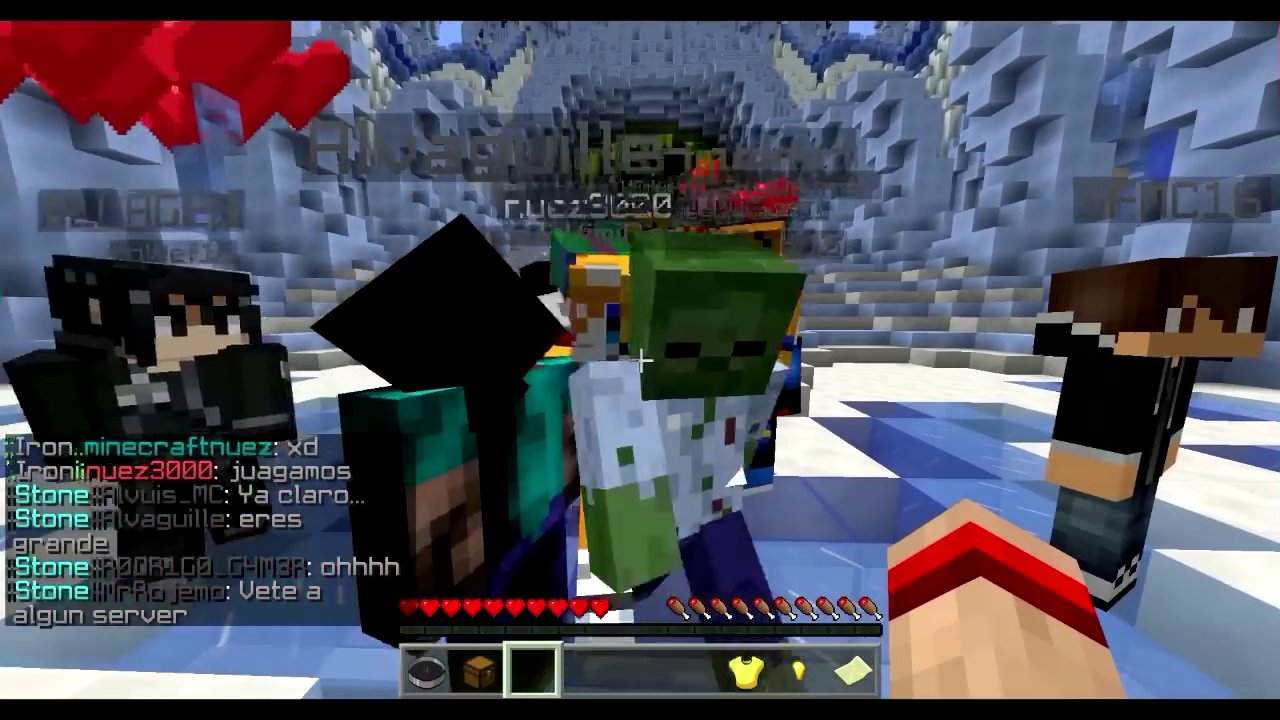
pyautogui.write('testoy pro')
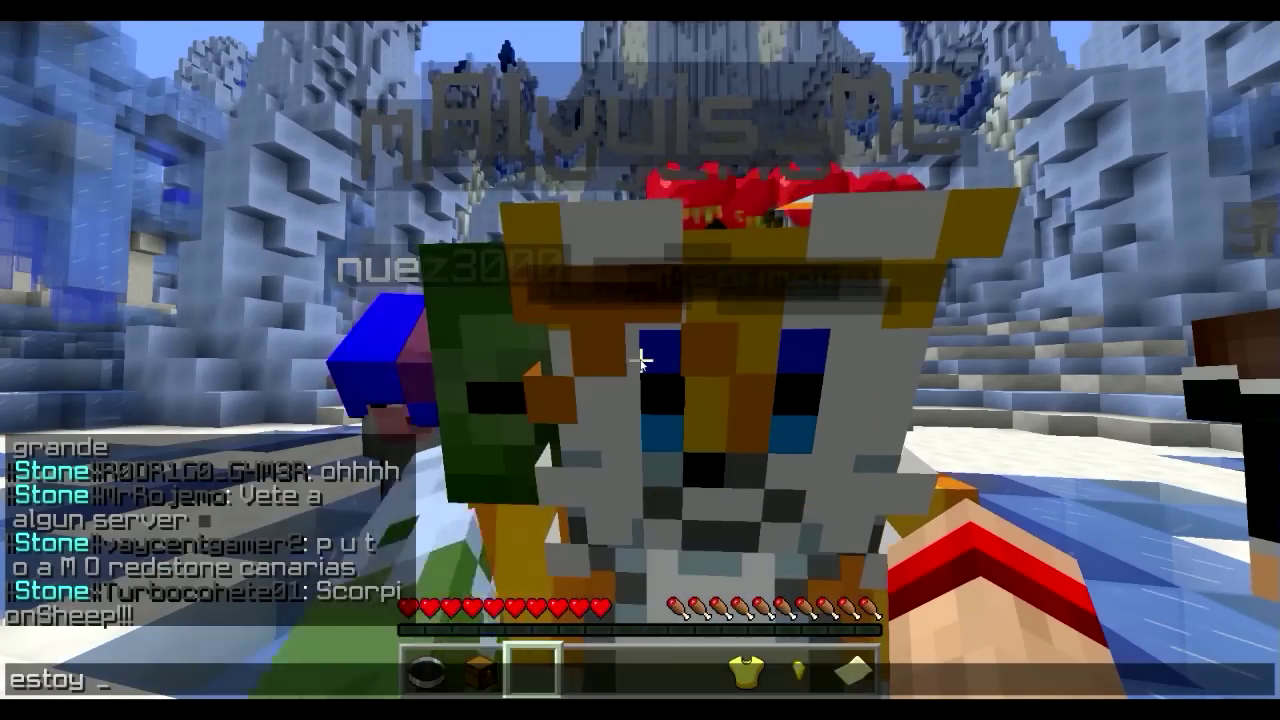
pyautogui.write('bando p')
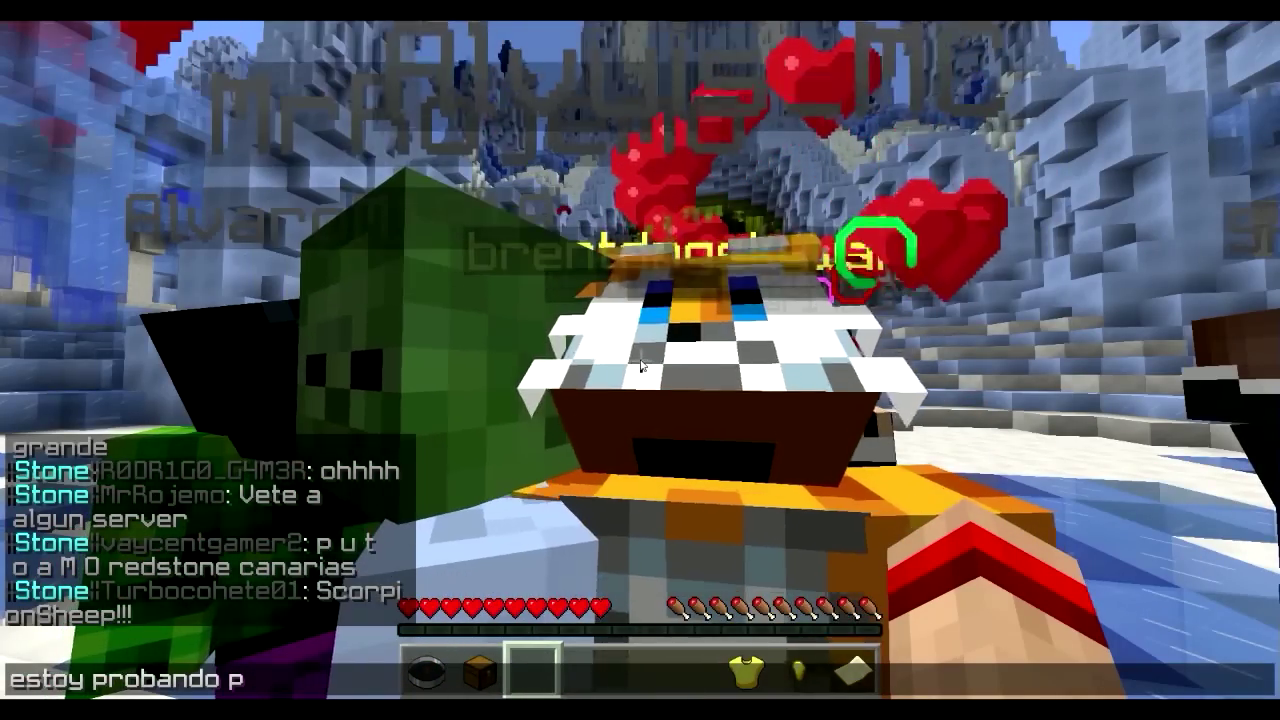
pyautogui.write('rogramas para grabar')
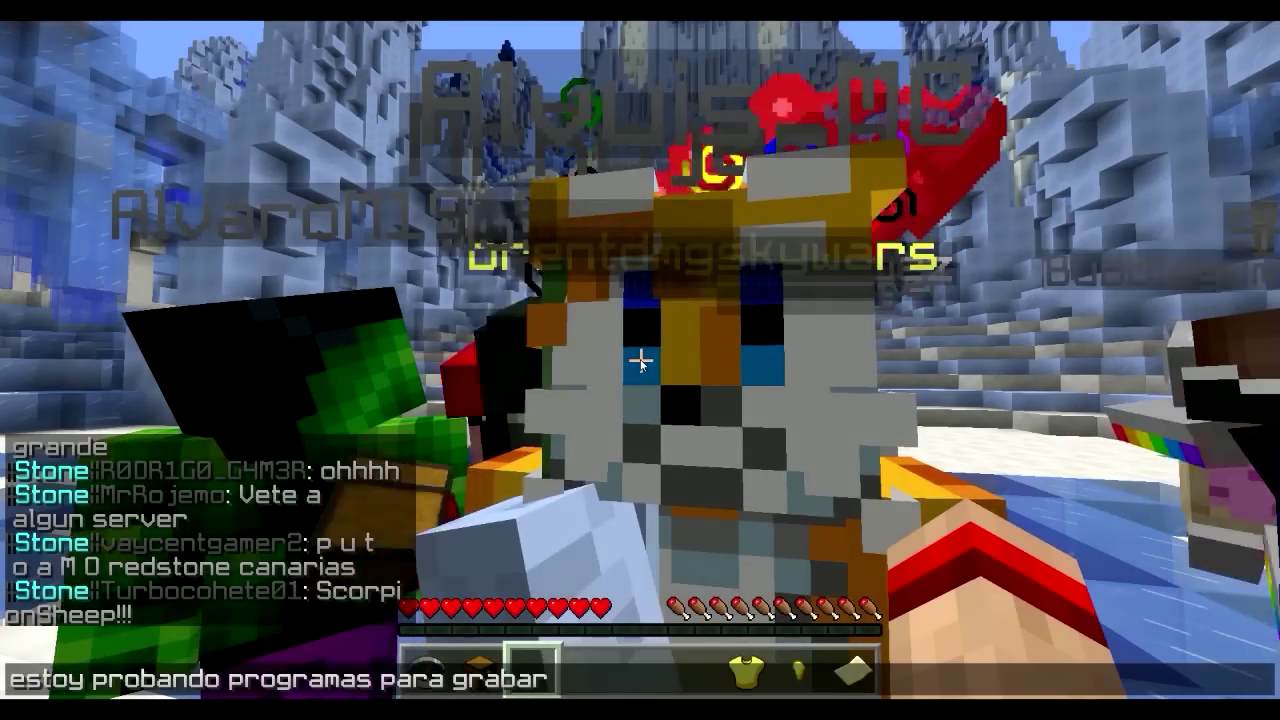
pyautogui.press('Return')
pyautogui.write('tpara enseñarlo')
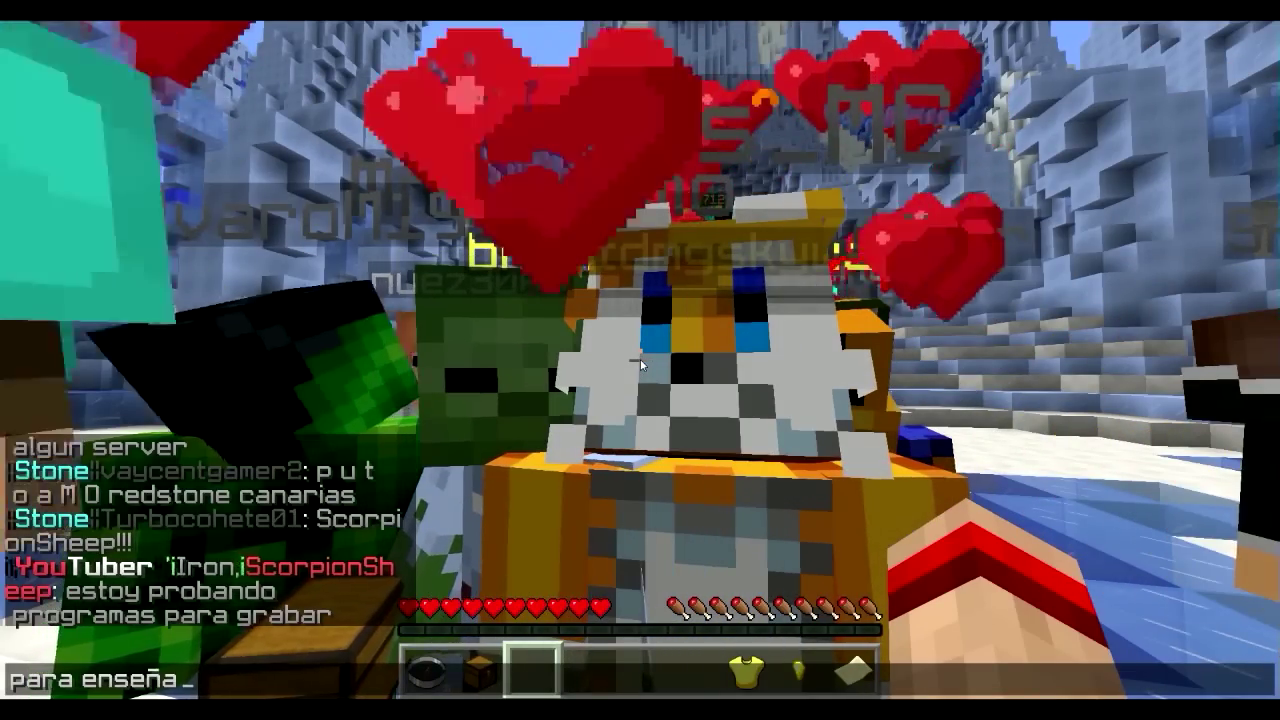
pyautogui.press('Return')
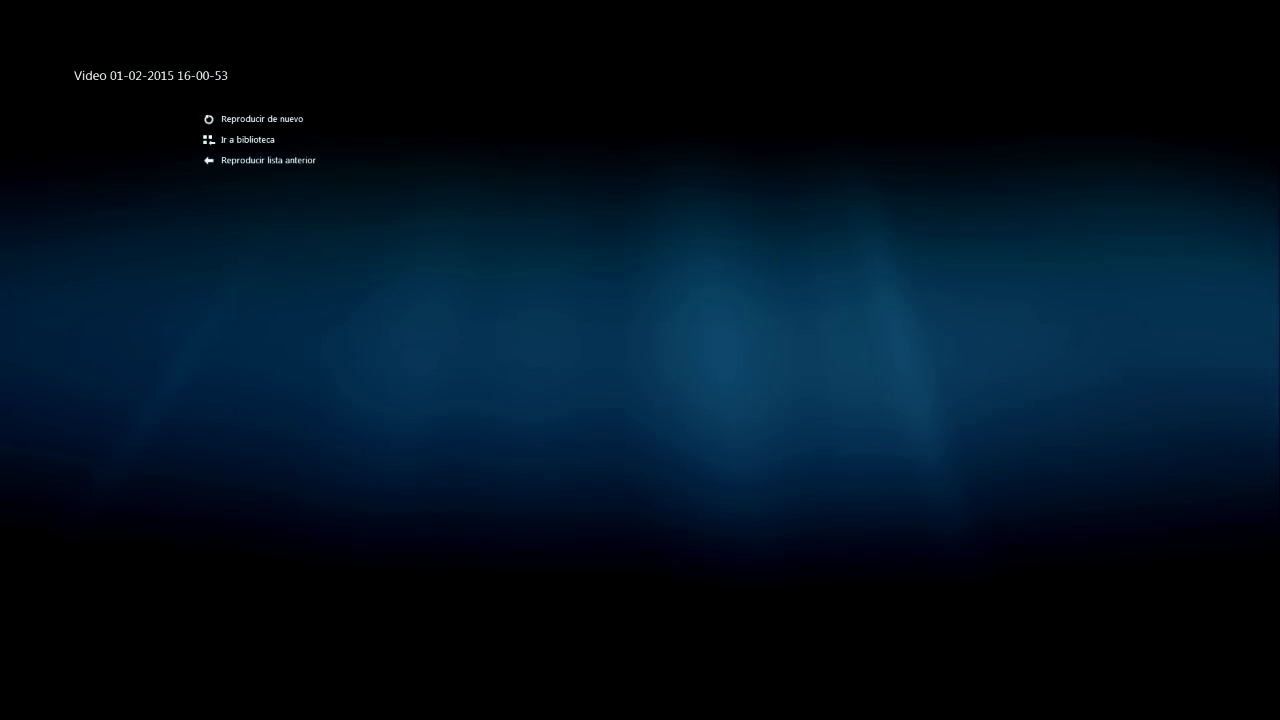
# - Exit full-screen playback and close the media player, leaving Vegas Pro minimised
pyautogui.doubleClick(632, 521)
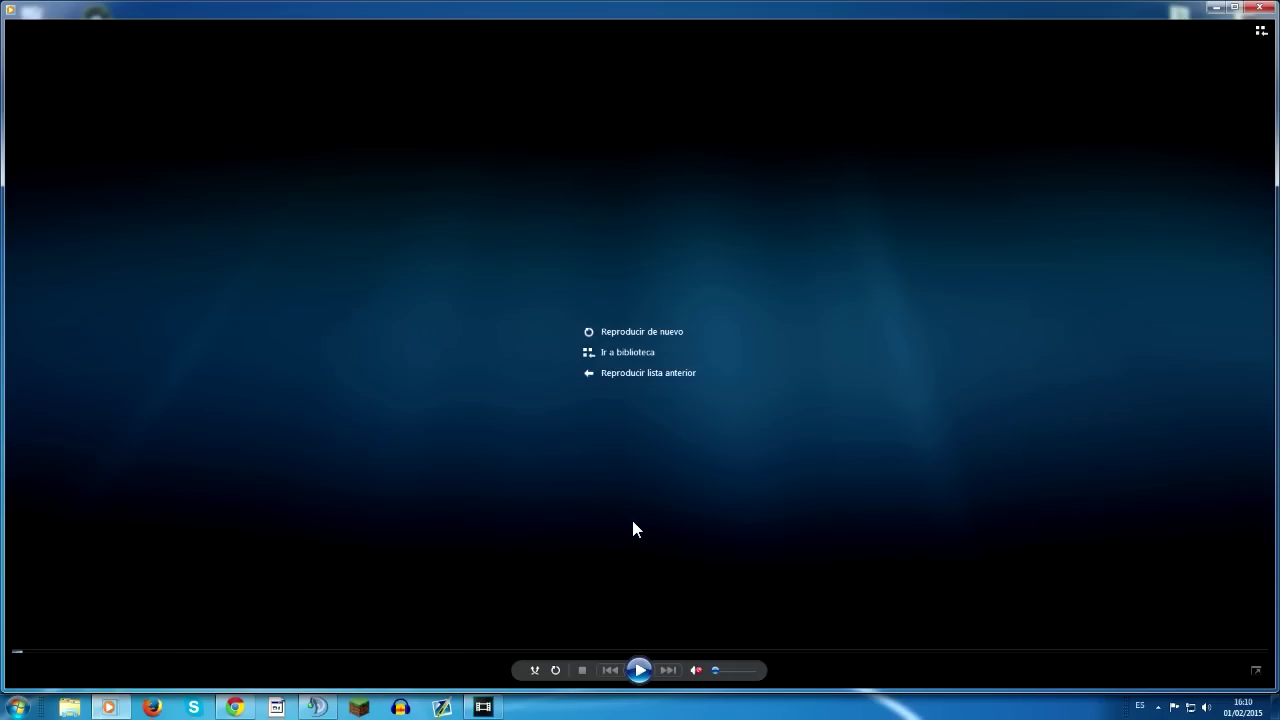
pyautogui.click(485, 692)
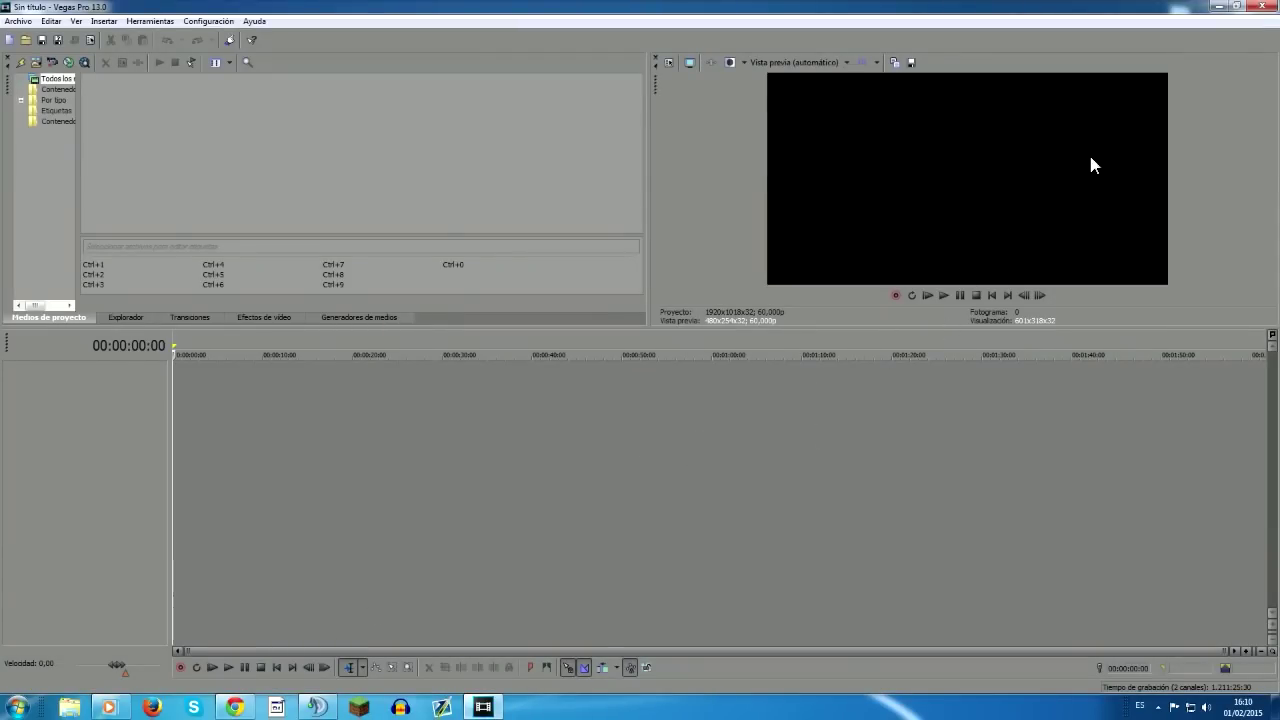
pyautogui.click(1221, 6)
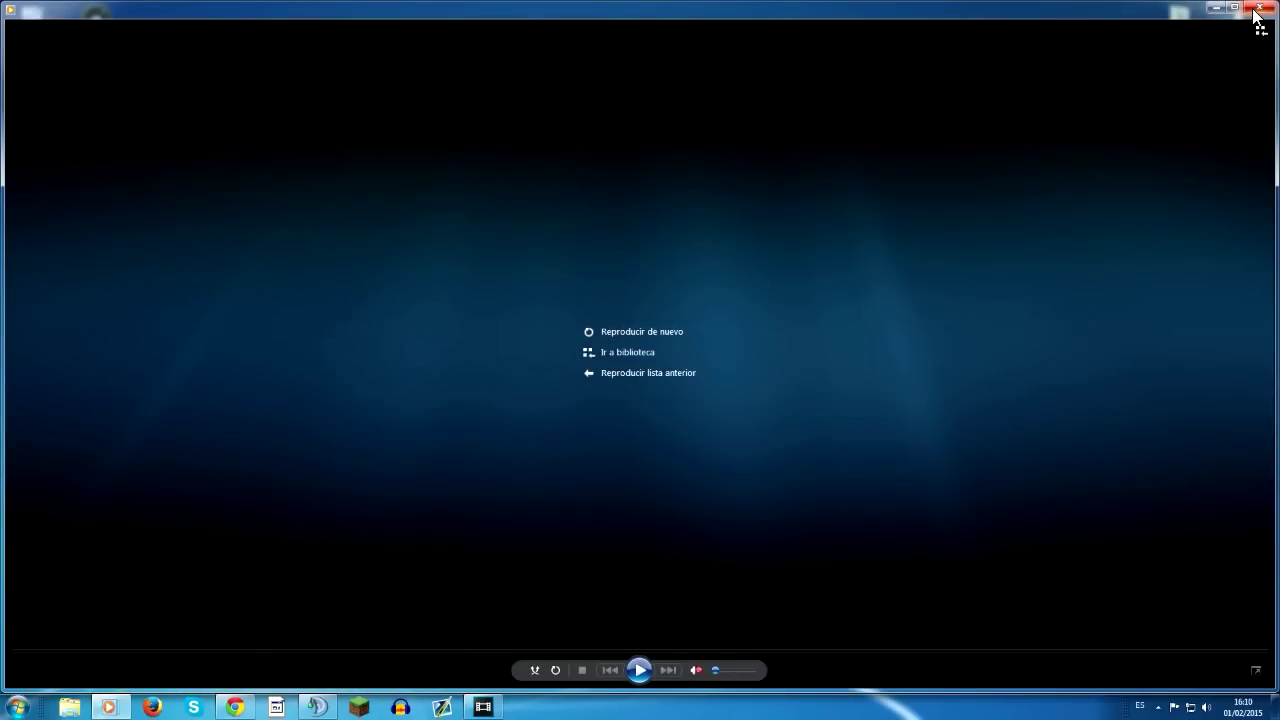
pyautogui.click(1257, 12)
pyautogui.moveTo(686, 128); pyautogui.dragTo(531, 150)
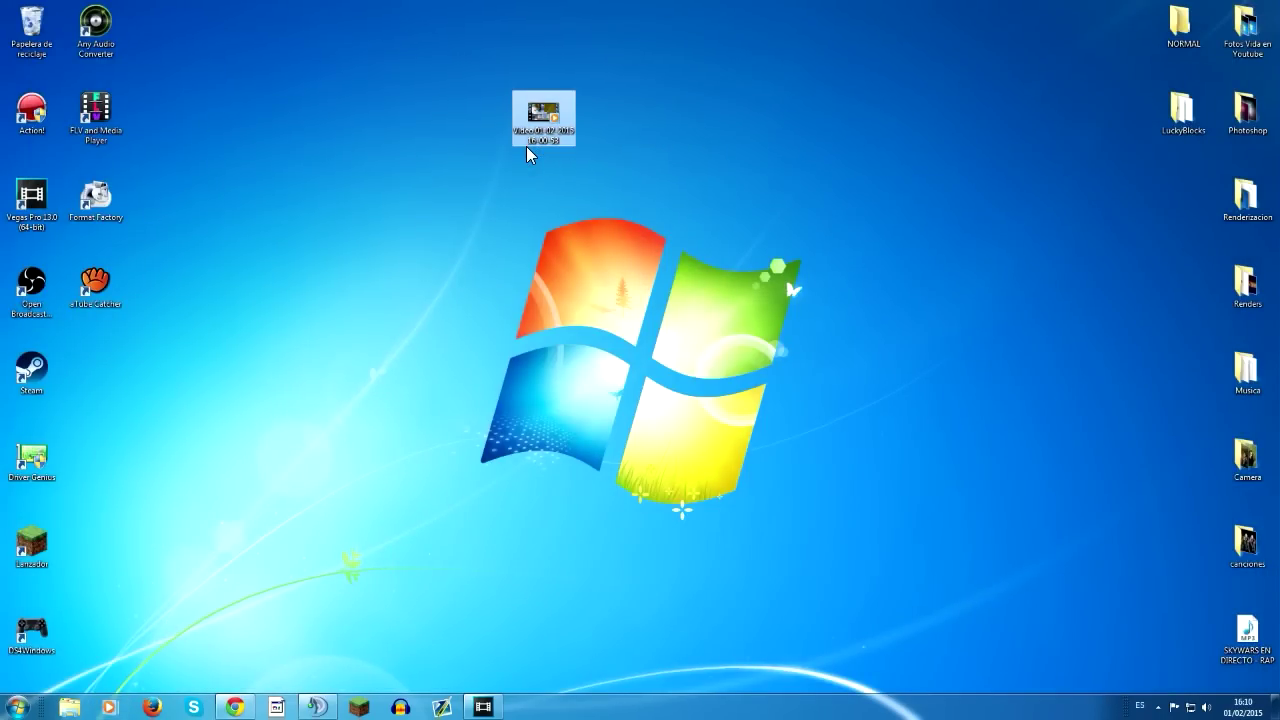
pyautogui.moveTo(372, 16); pyautogui.dragTo(644, 204)
pyautogui.moveTo(544, 115); pyautogui.dragTo(681, 126)
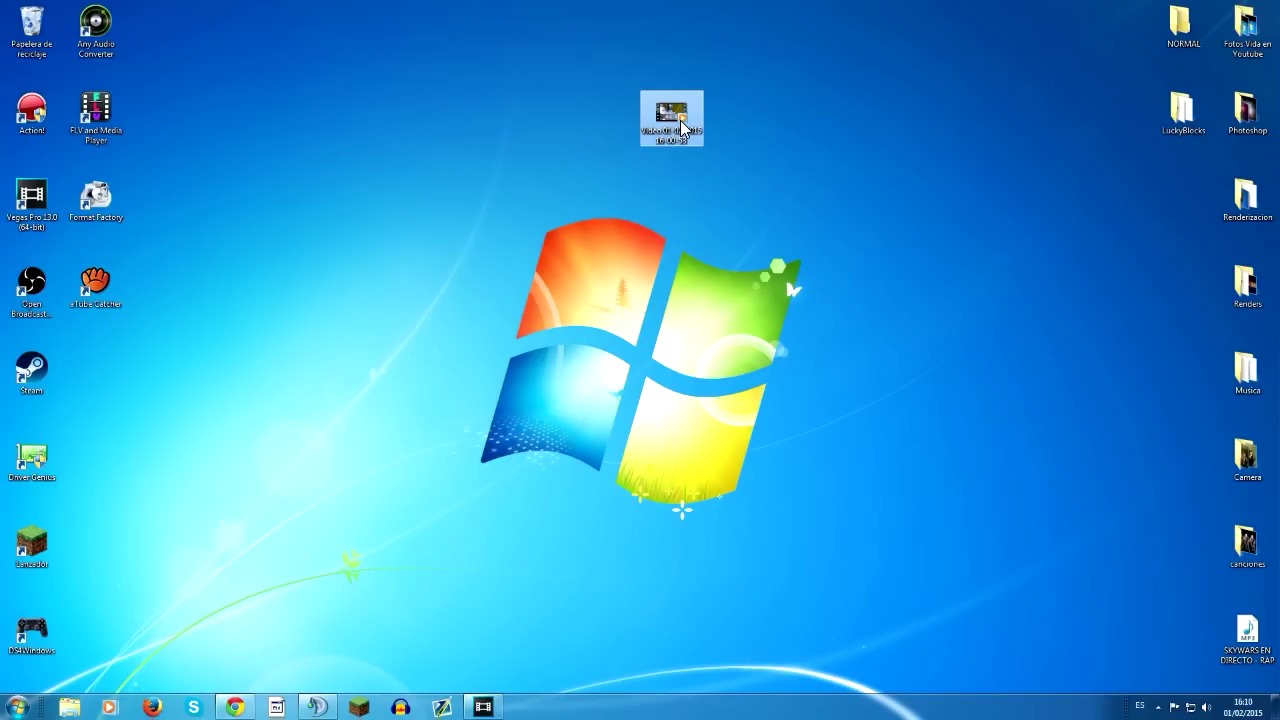
pyautogui.click(620, 34)
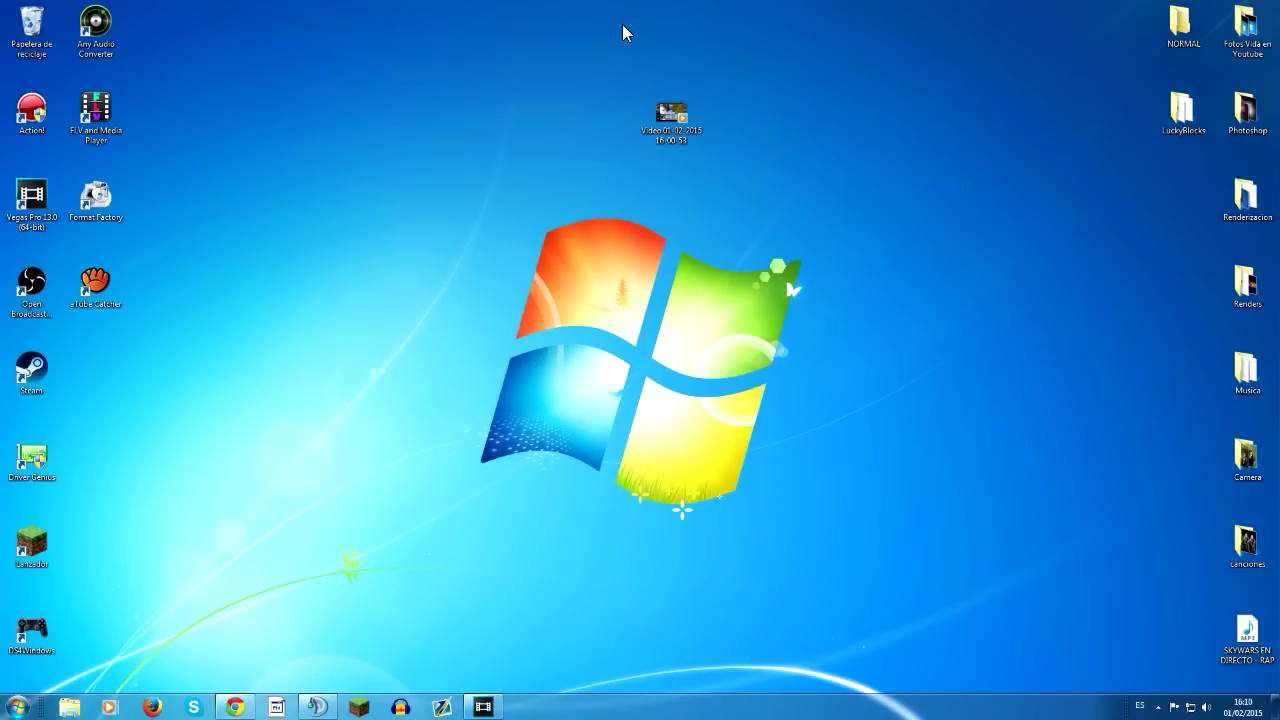
pyautogui.rightClick(680, 122)
pyautogui.click(762, 388)
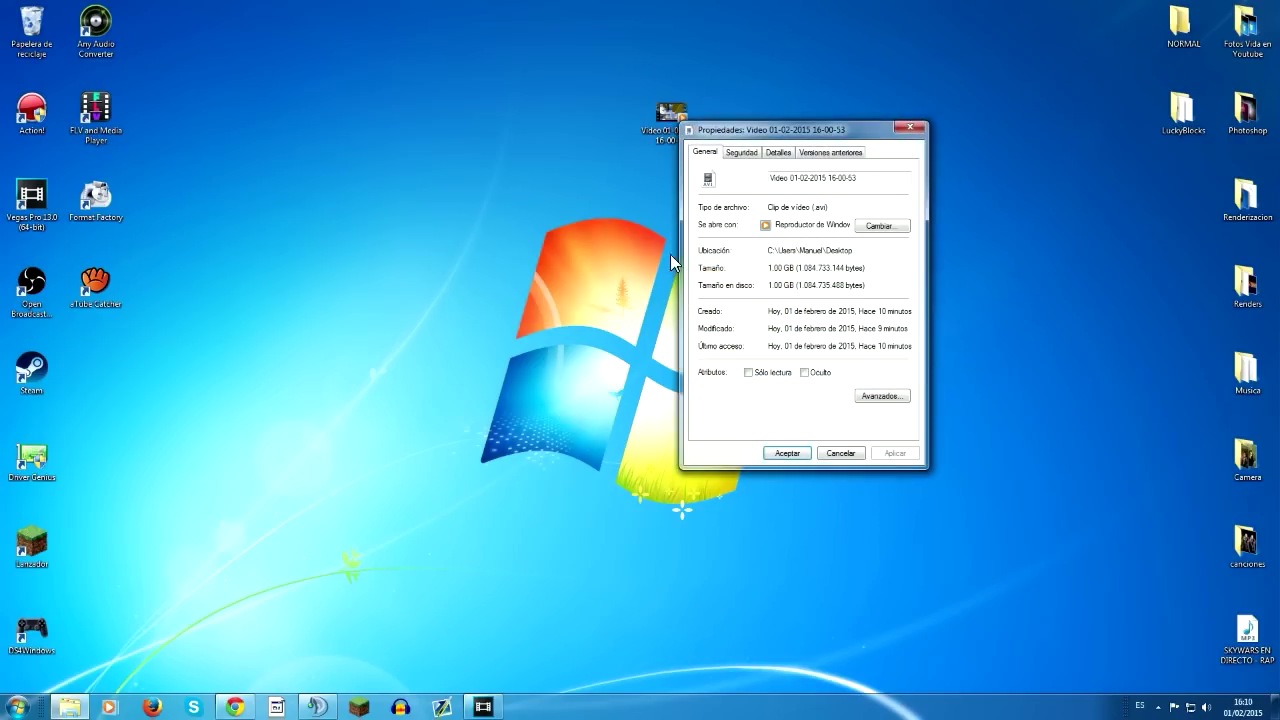
pyautogui.click(778, 152)
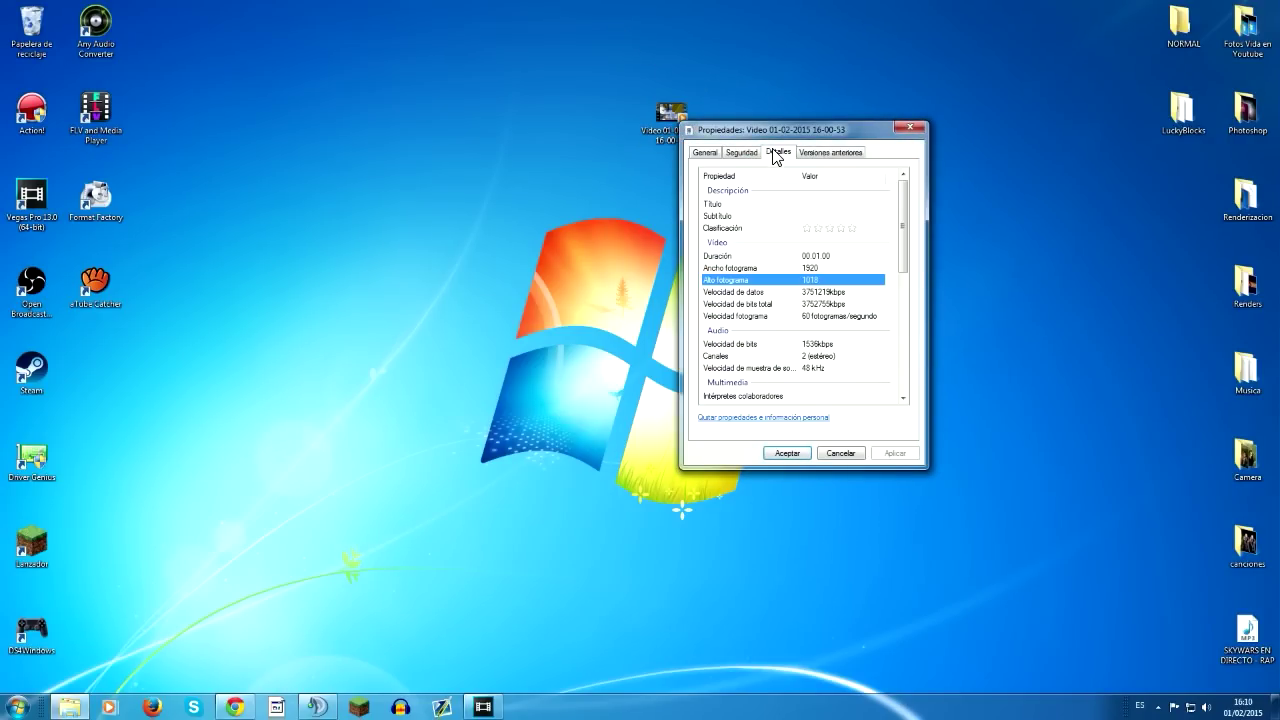
# - Examine the video's frame width, frame height and frame rate, and close its properties
pyautogui.click(805, 268)
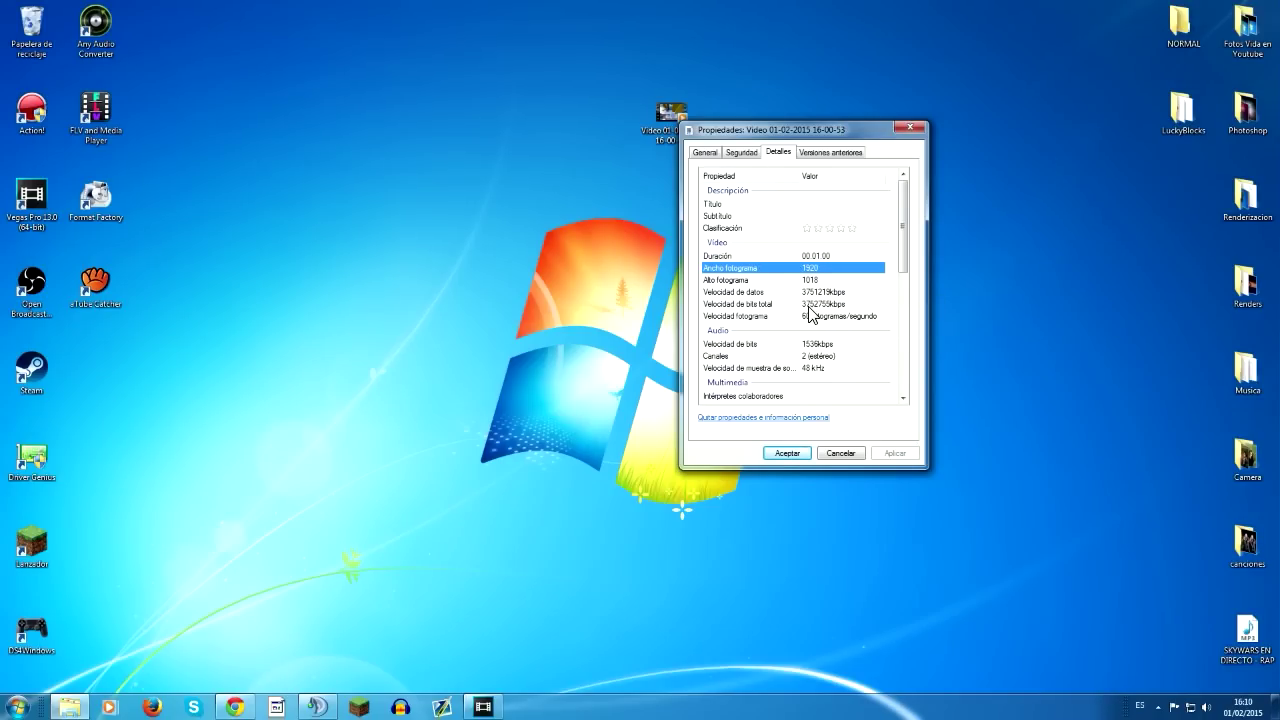
pyautogui.click(810, 315)
pyautogui.click(814, 281)
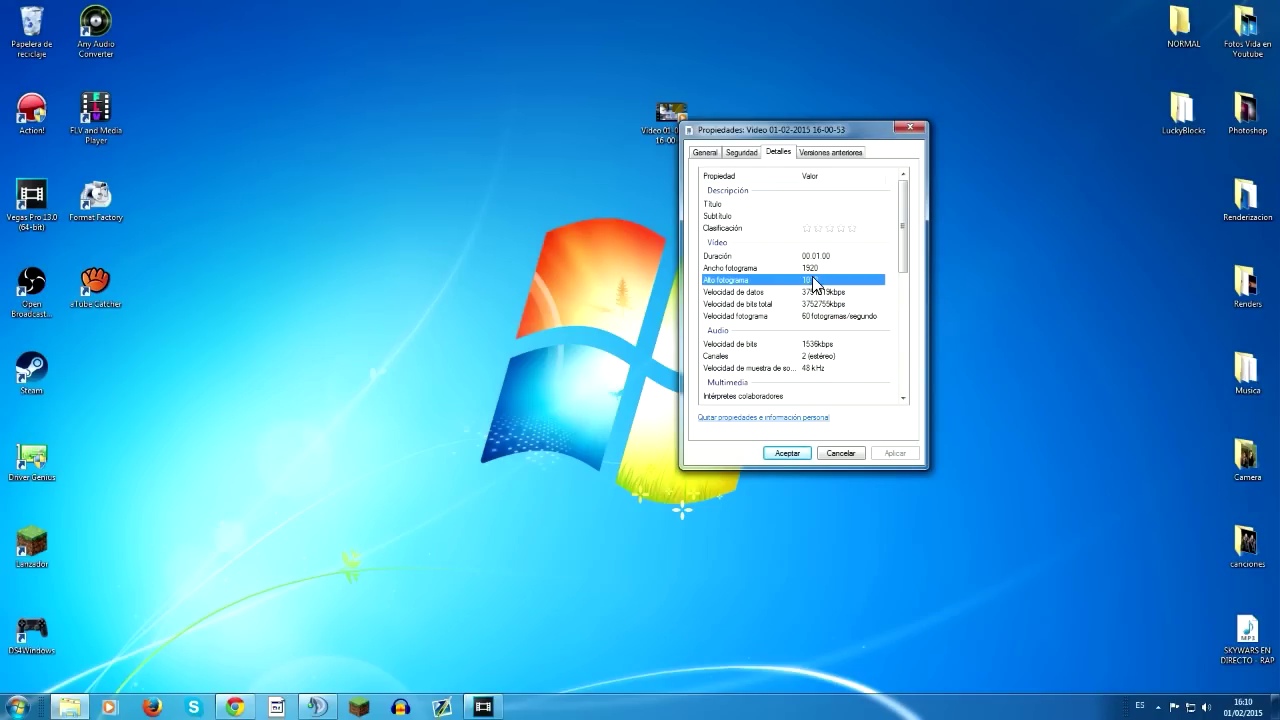
pyautogui.click(817, 269)
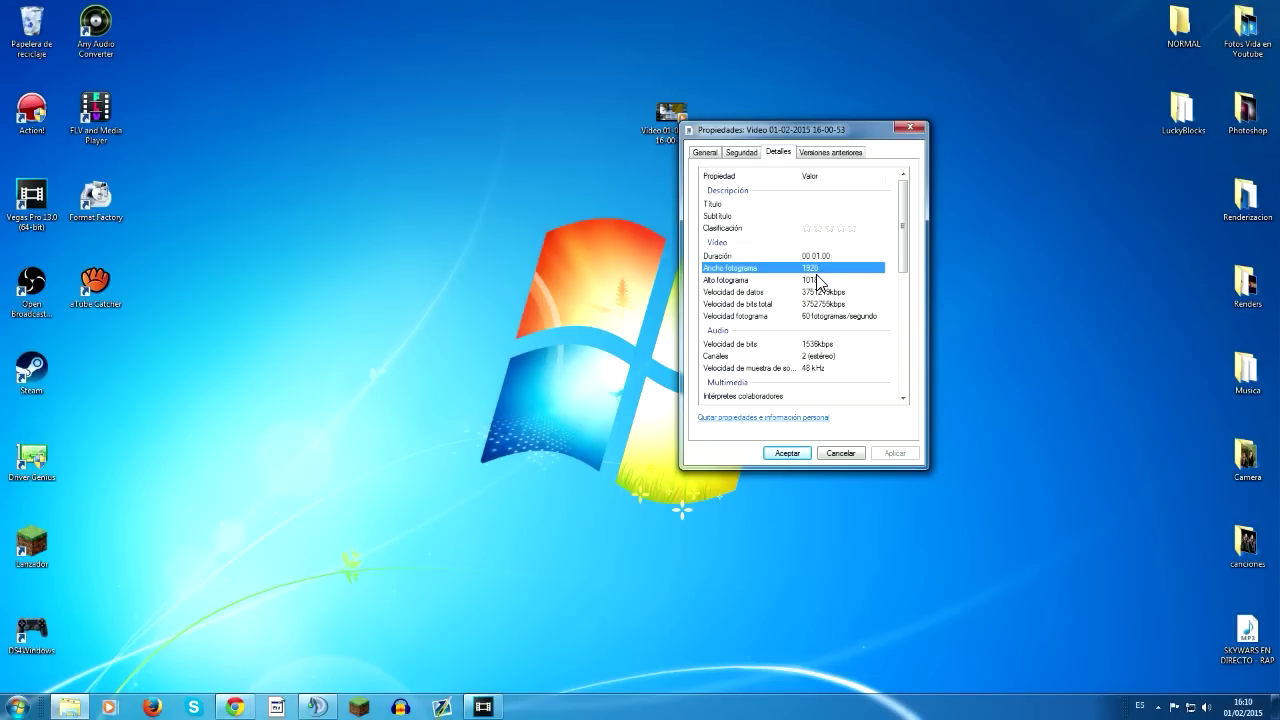
pyautogui.click(818, 281)
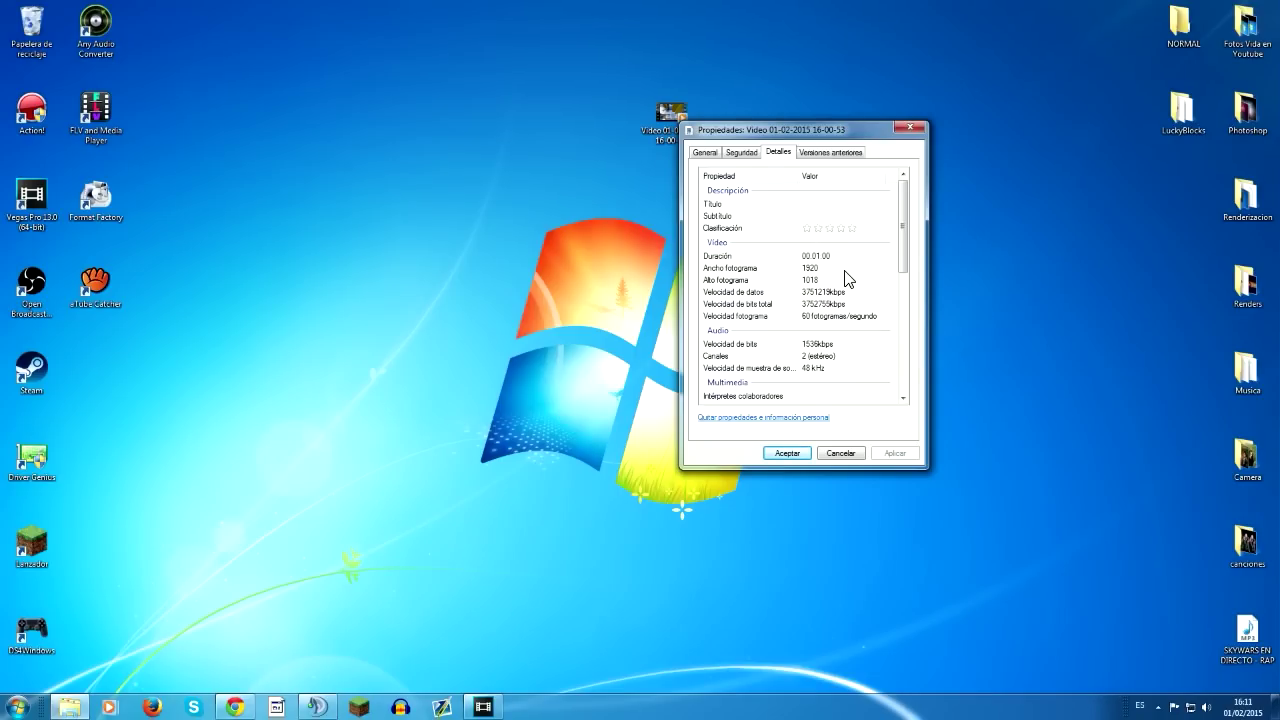
pyautogui.click(790, 269)
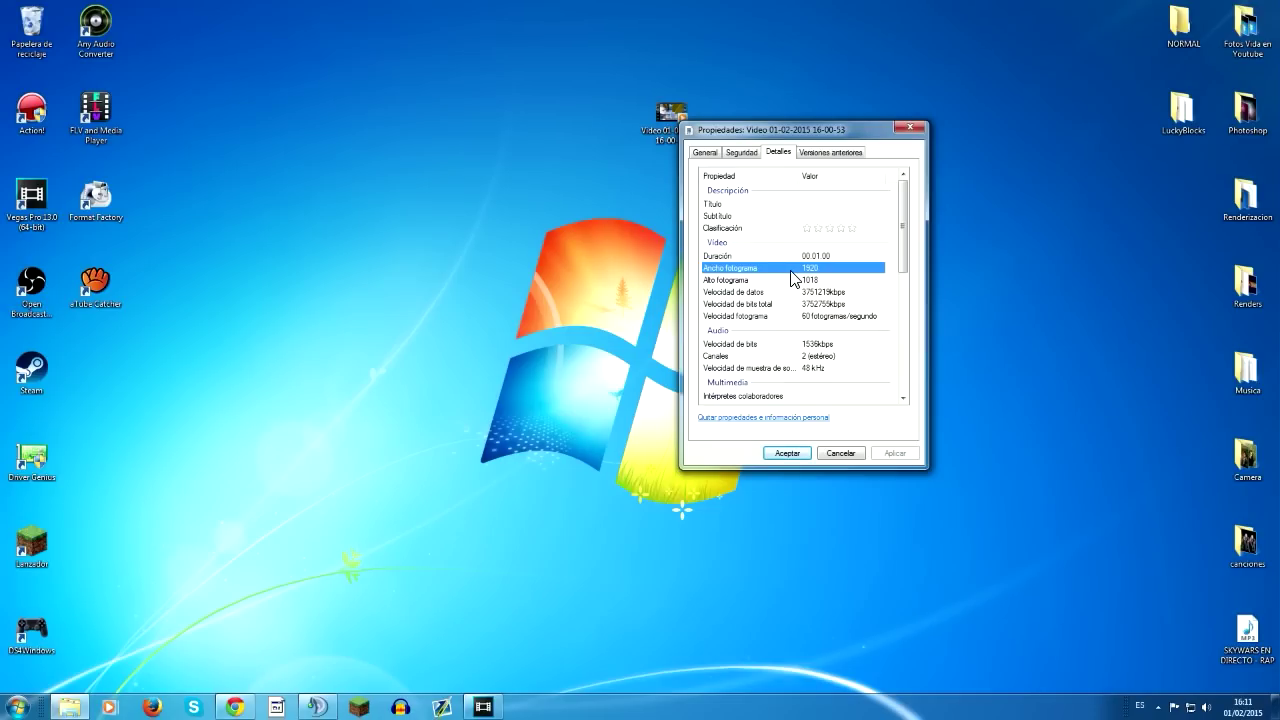
pyautogui.moveTo(774, 126); pyautogui.dragTo(420, 84)
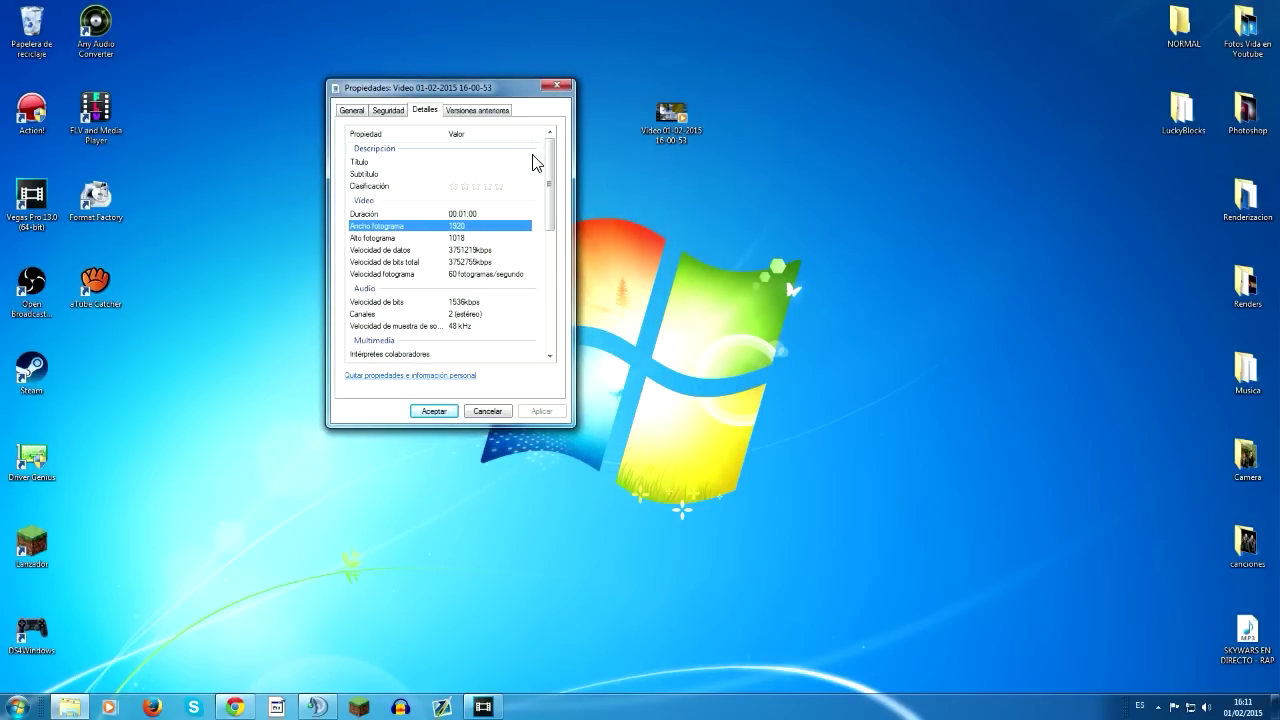
pyautogui.click(475, 238)
pyautogui.click(473, 277)
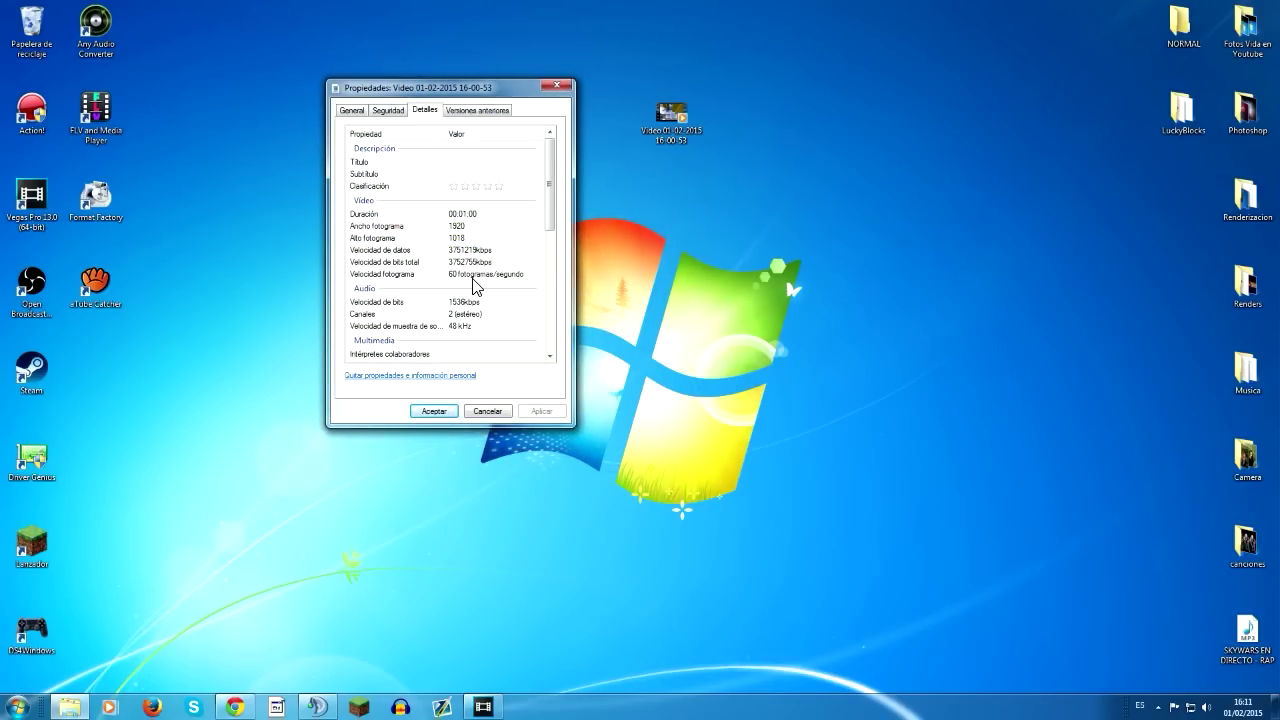
pyautogui.click(558, 86)
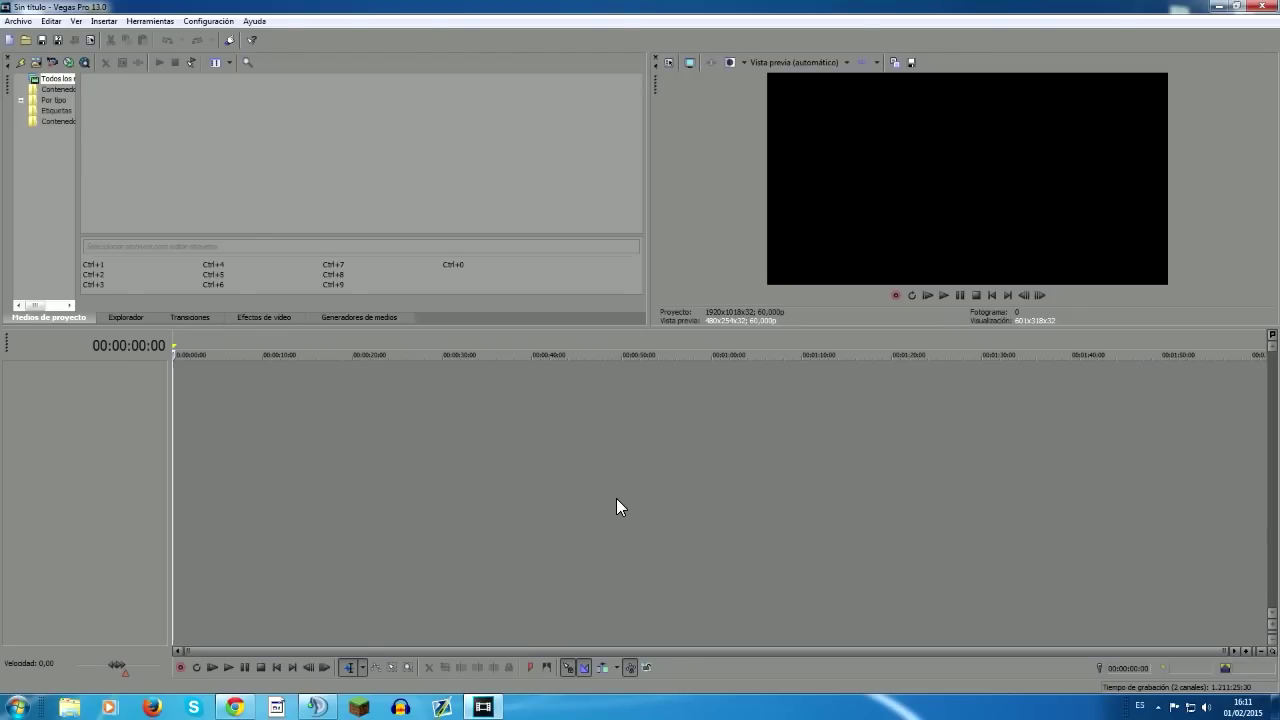
# - Switch to Vegas Pro and start setting up a new project
pyautogui.click(17, 21)
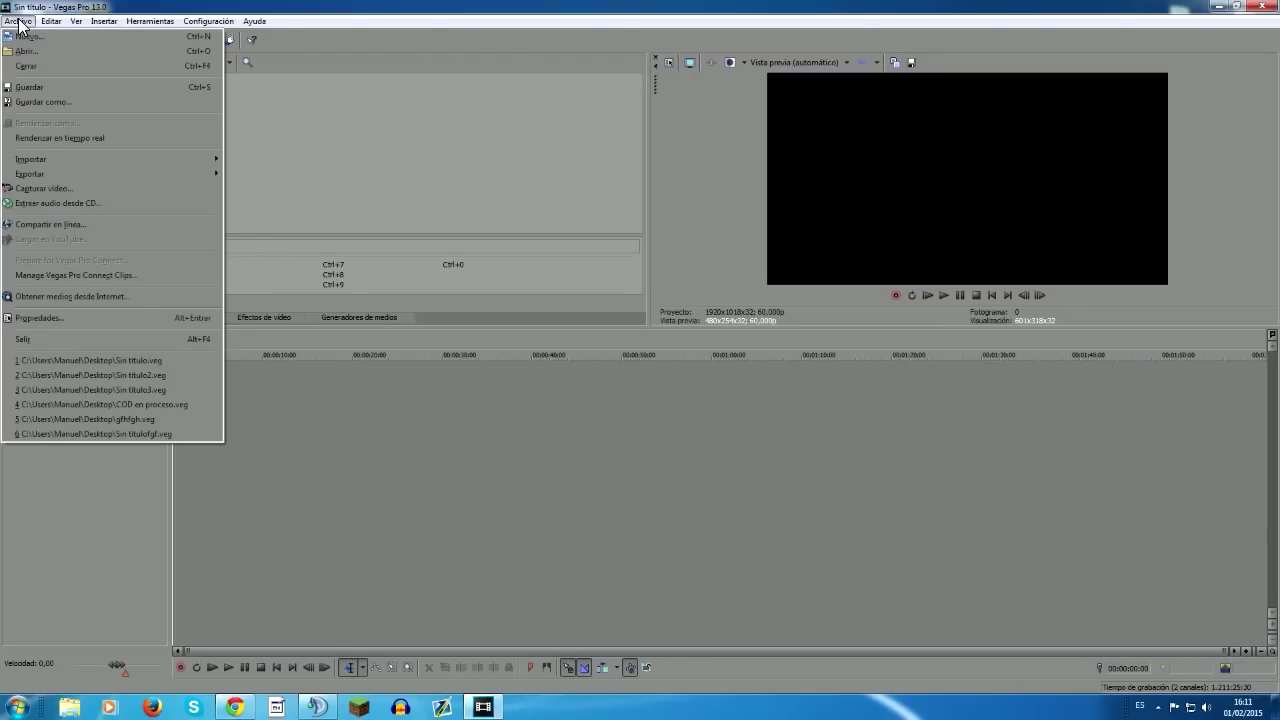
pyautogui.click(30, 31)
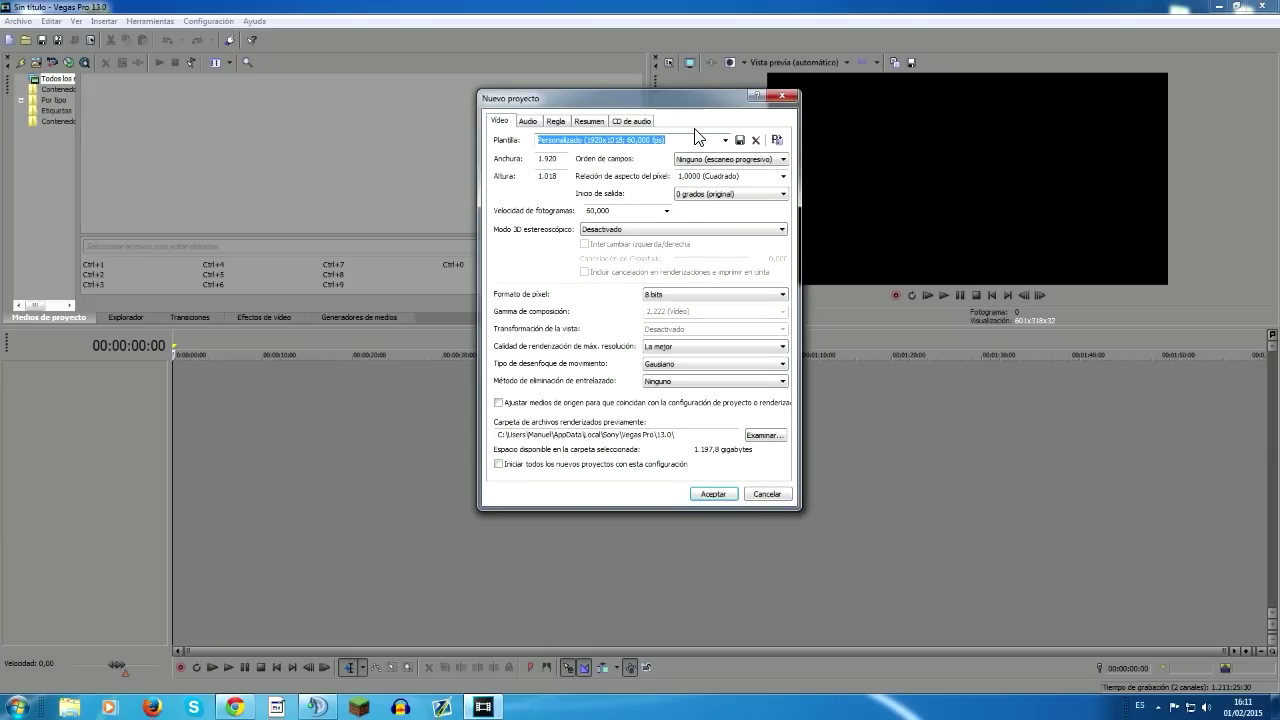
pyautogui.doubleClick(548, 158)
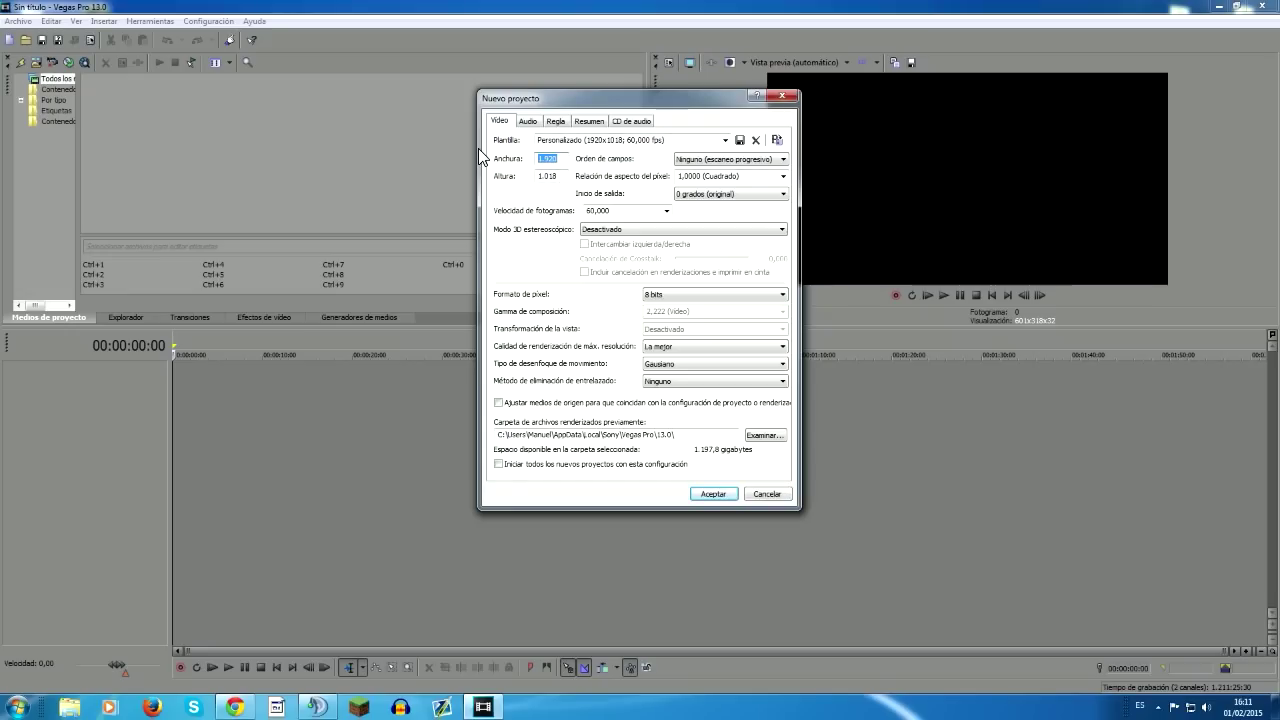
pyautogui.press('End')
# - Set the new project's width to 1080 and its height to 720
pyautogui.doubleClick(552, 158)
pyautogui.write('1080')
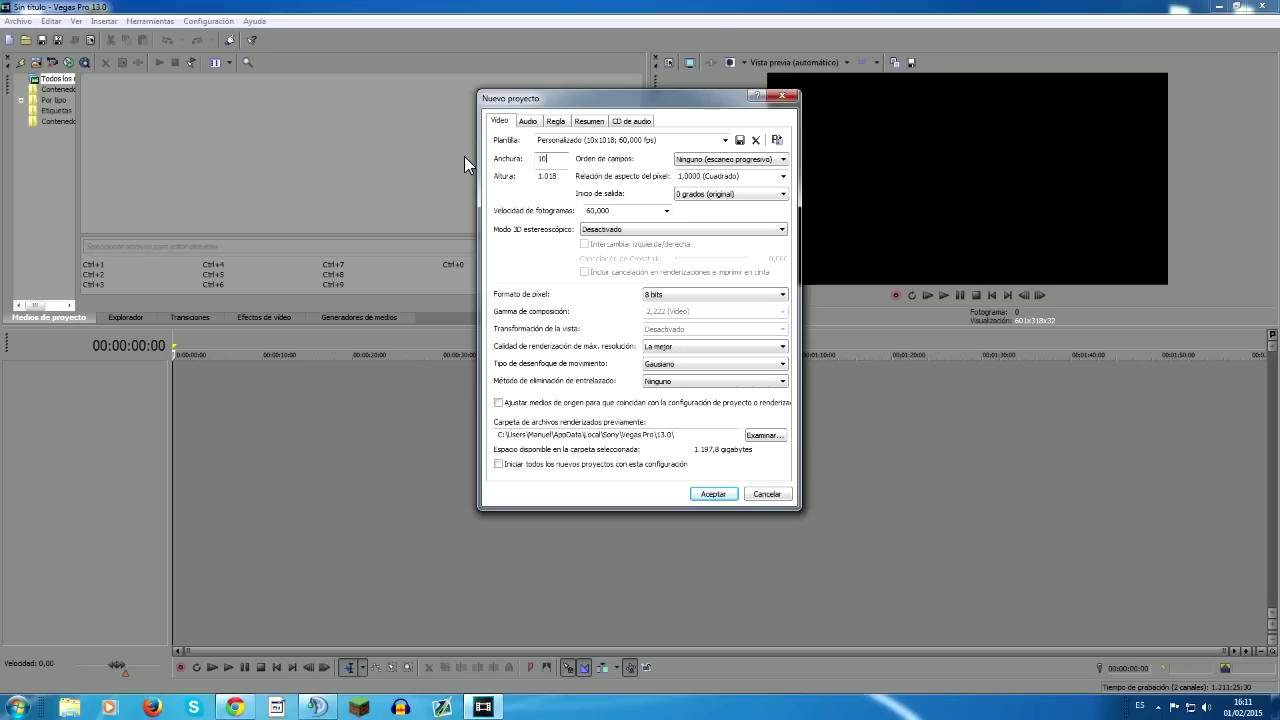
pyautogui.doubleClick(560, 176)
pyautogui.write('720')
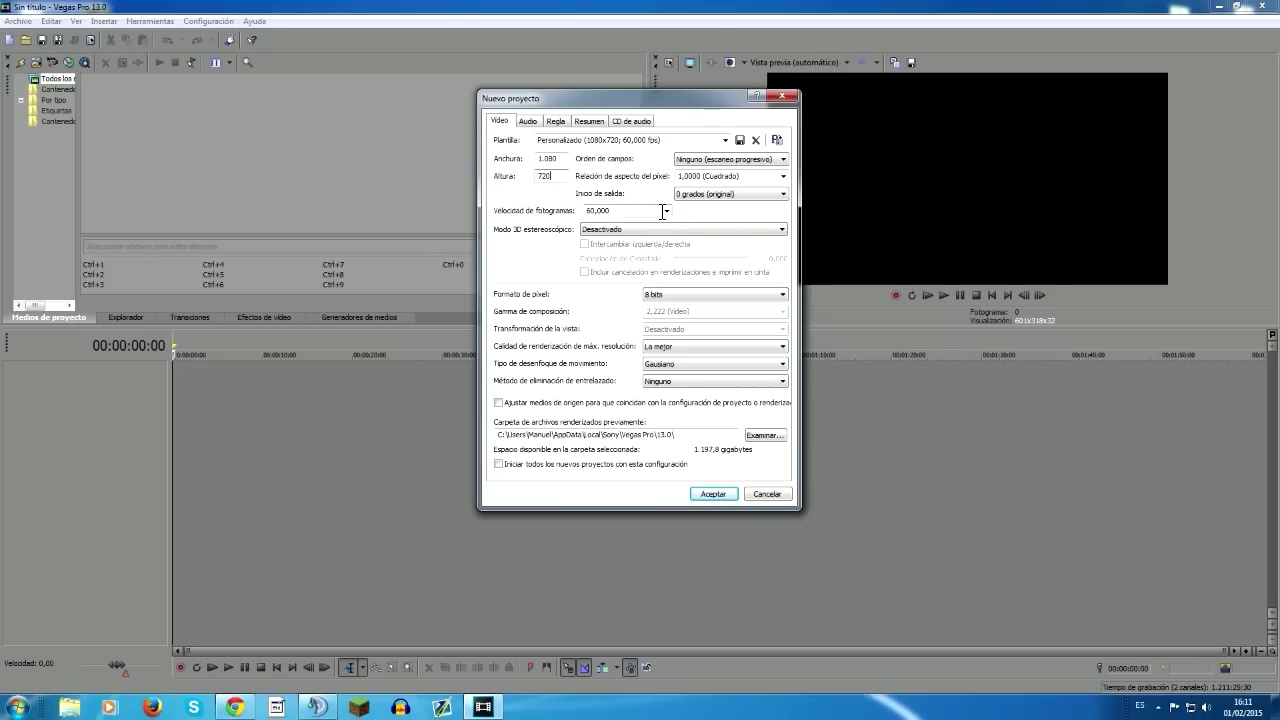
# - Try the 29,970 (NTSC) and 59,940 (NTSC doble) frame rates for the new project
pyautogui.click(666, 211)
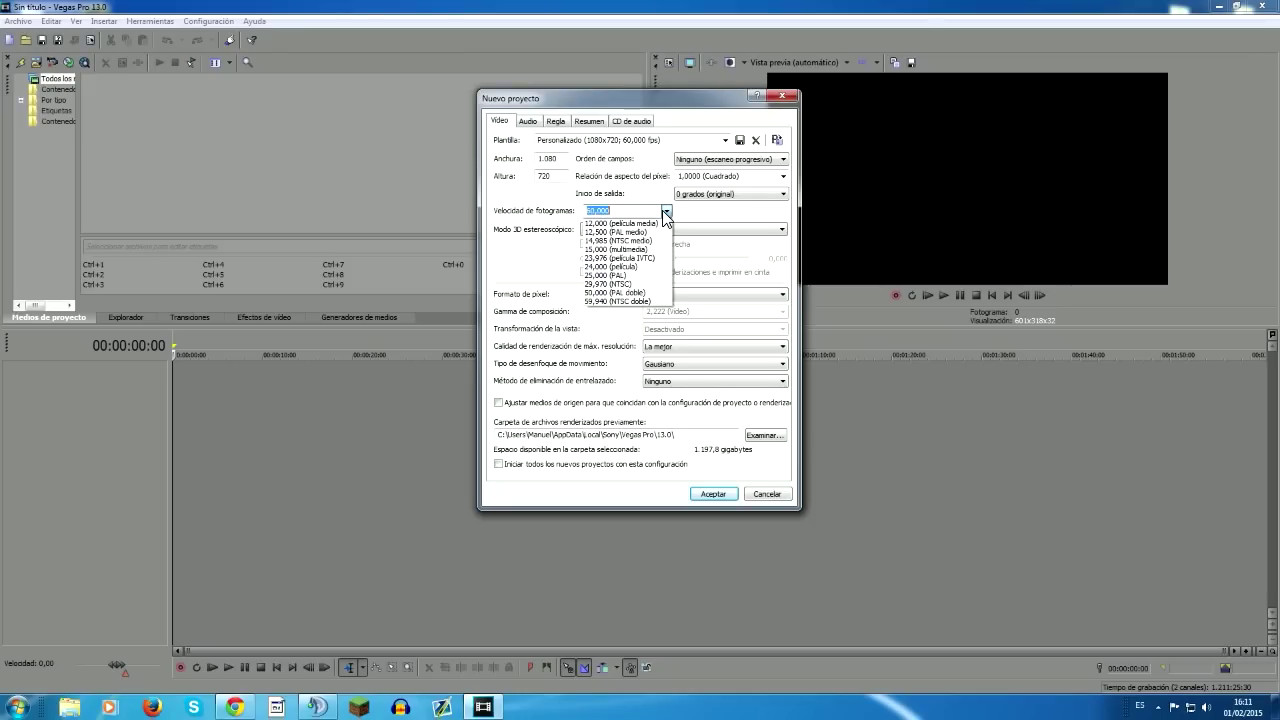
pyautogui.click(628, 284)
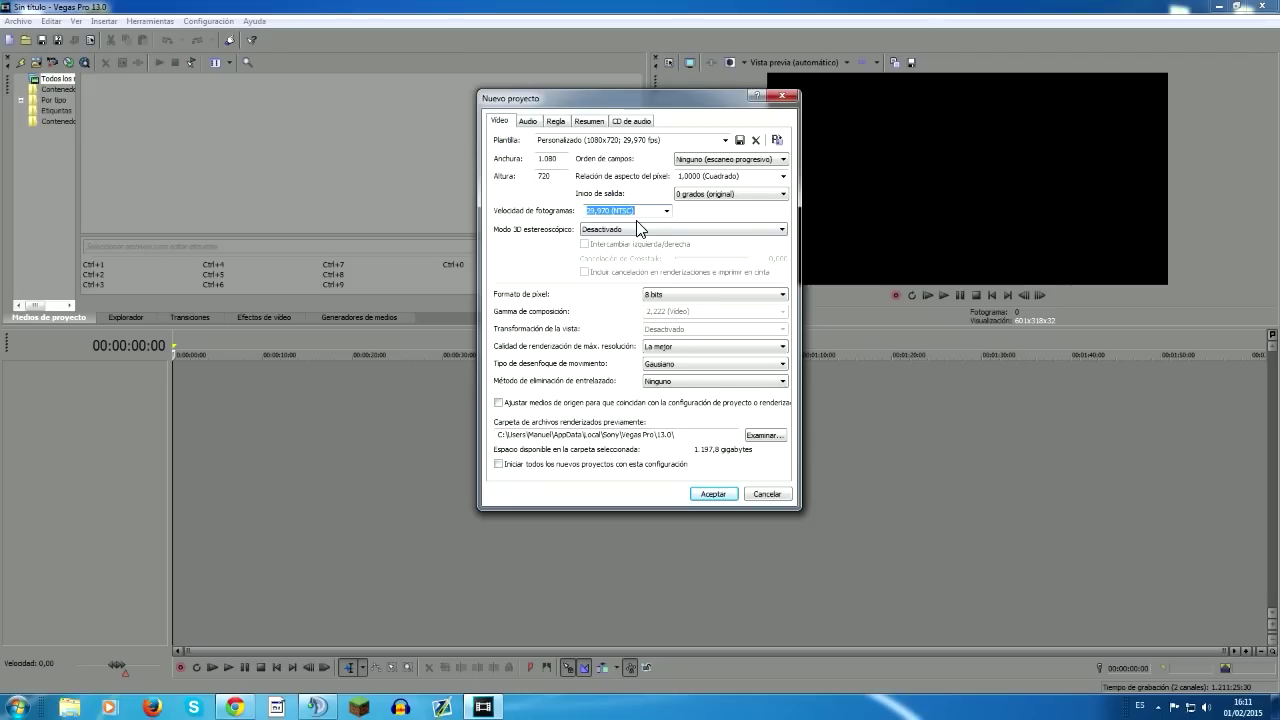
pyautogui.click(666, 211)
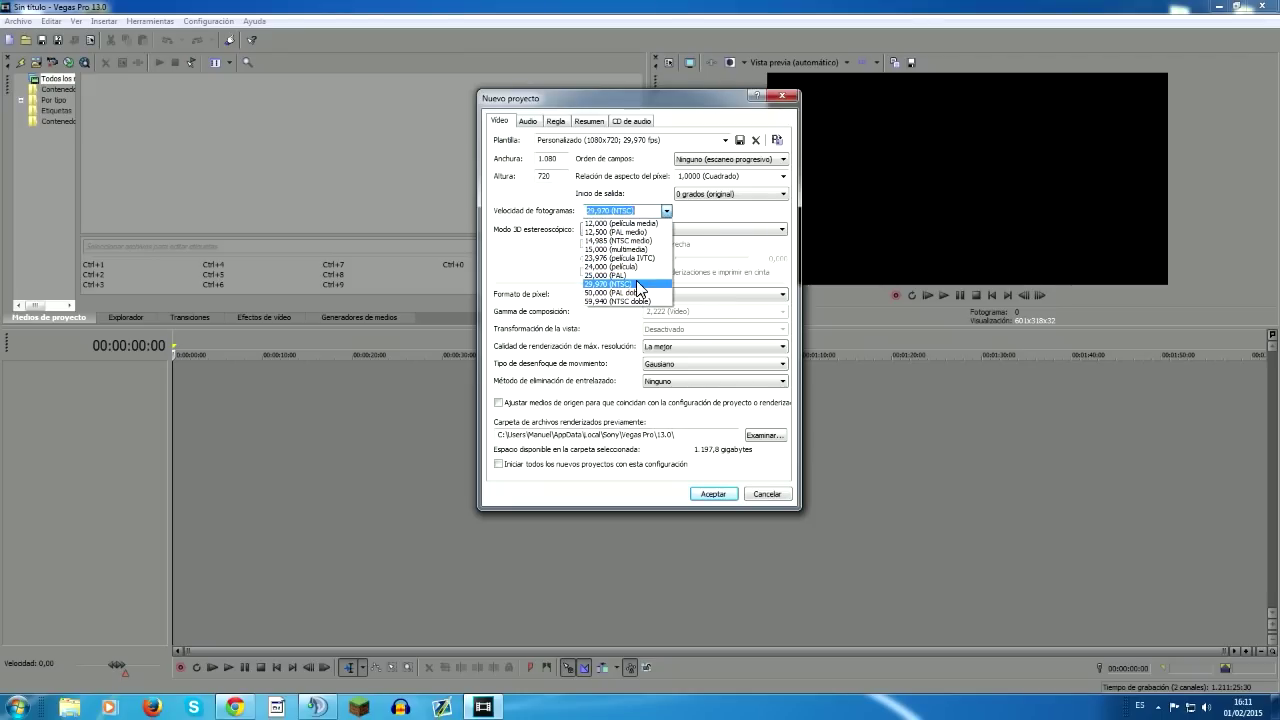
pyautogui.click(630, 300)
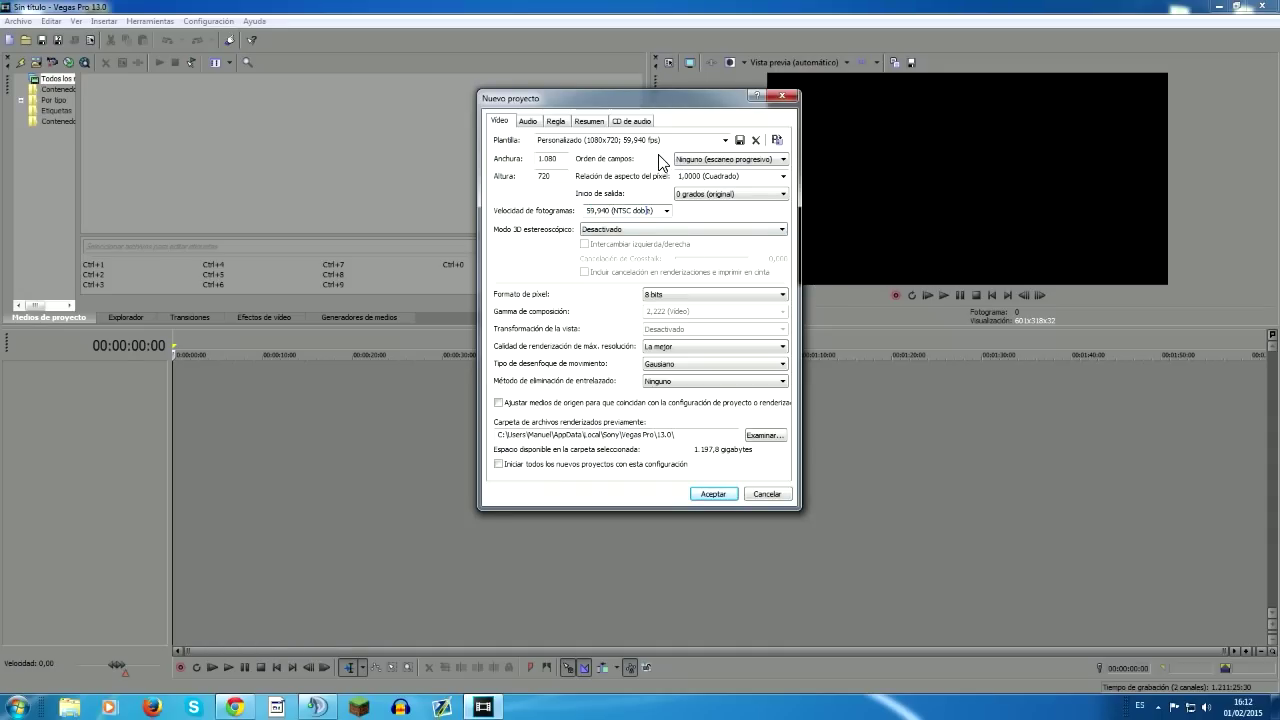
# - Set the new project's width to 1920, height to 1018 and frame rate to 60, keeping the pixel format at 8 bits
pyautogui.doubleClick(552, 157)
pyautogui.write('1920')
pyautogui.doubleClick(545, 176)
pyautogui.write('1018')
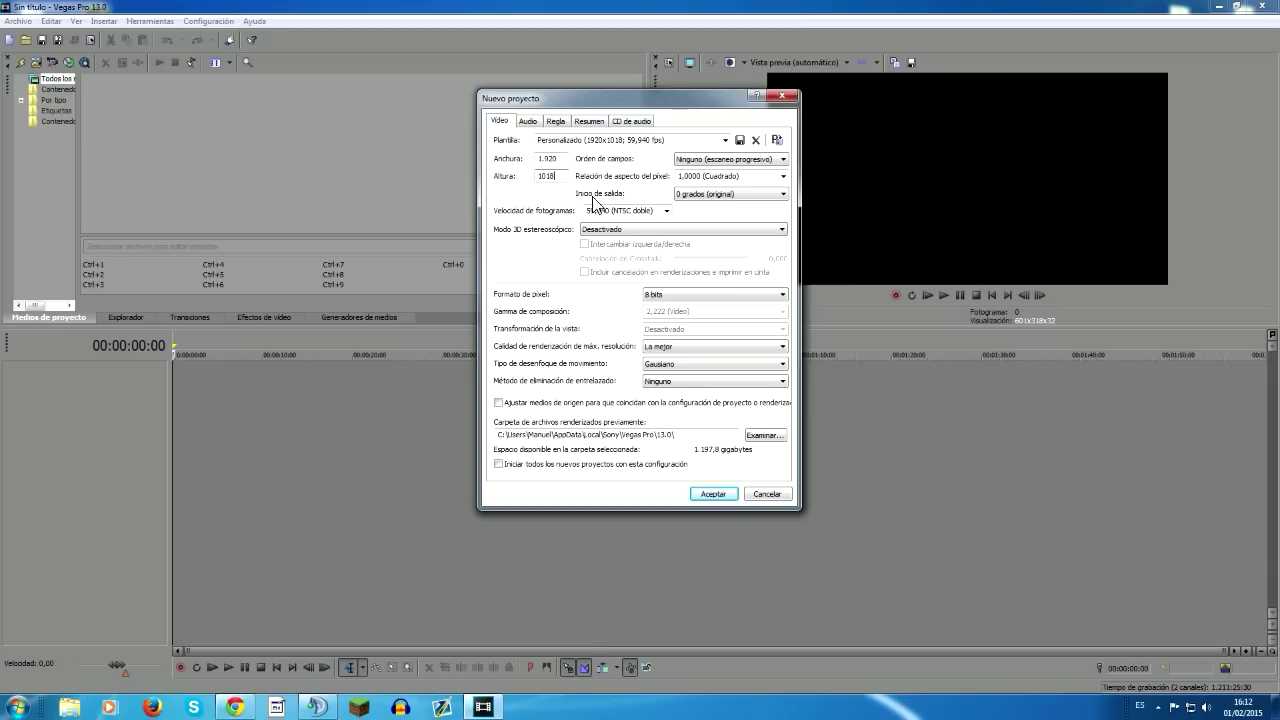
pyautogui.click(660, 212)
pyautogui.write('60')
pyautogui.click(734, 300)
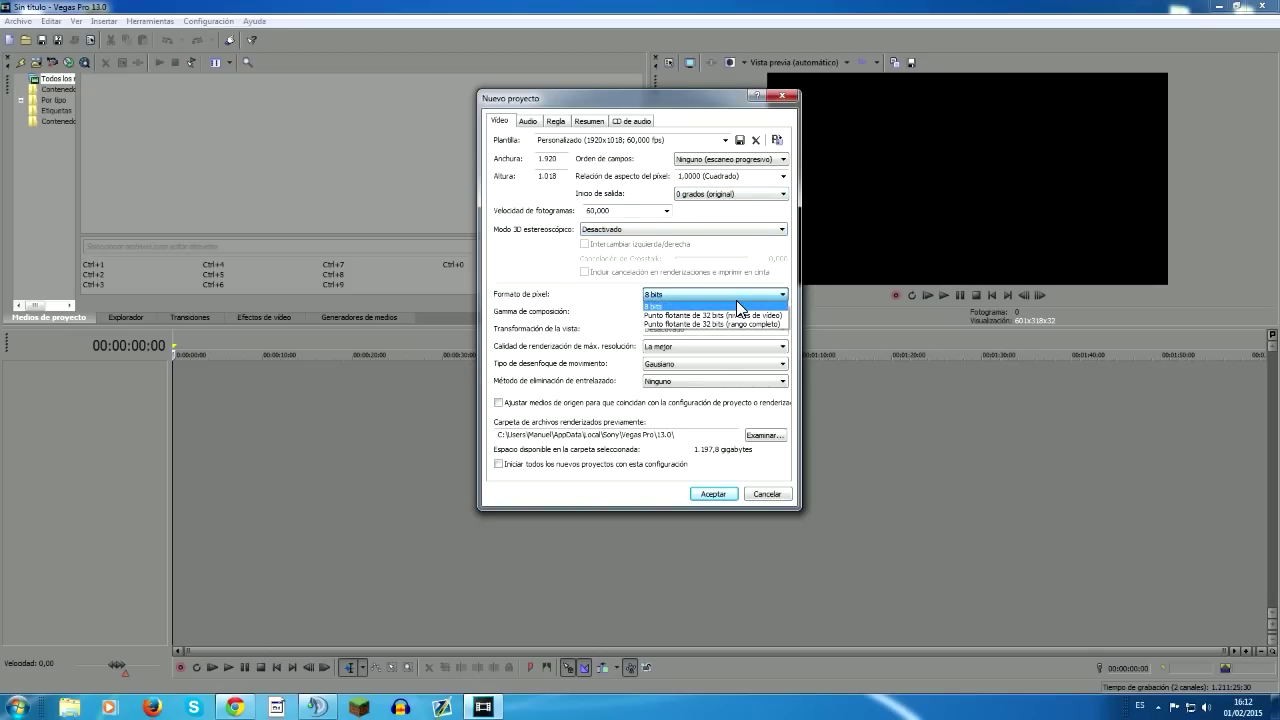
pyautogui.click(594, 292)
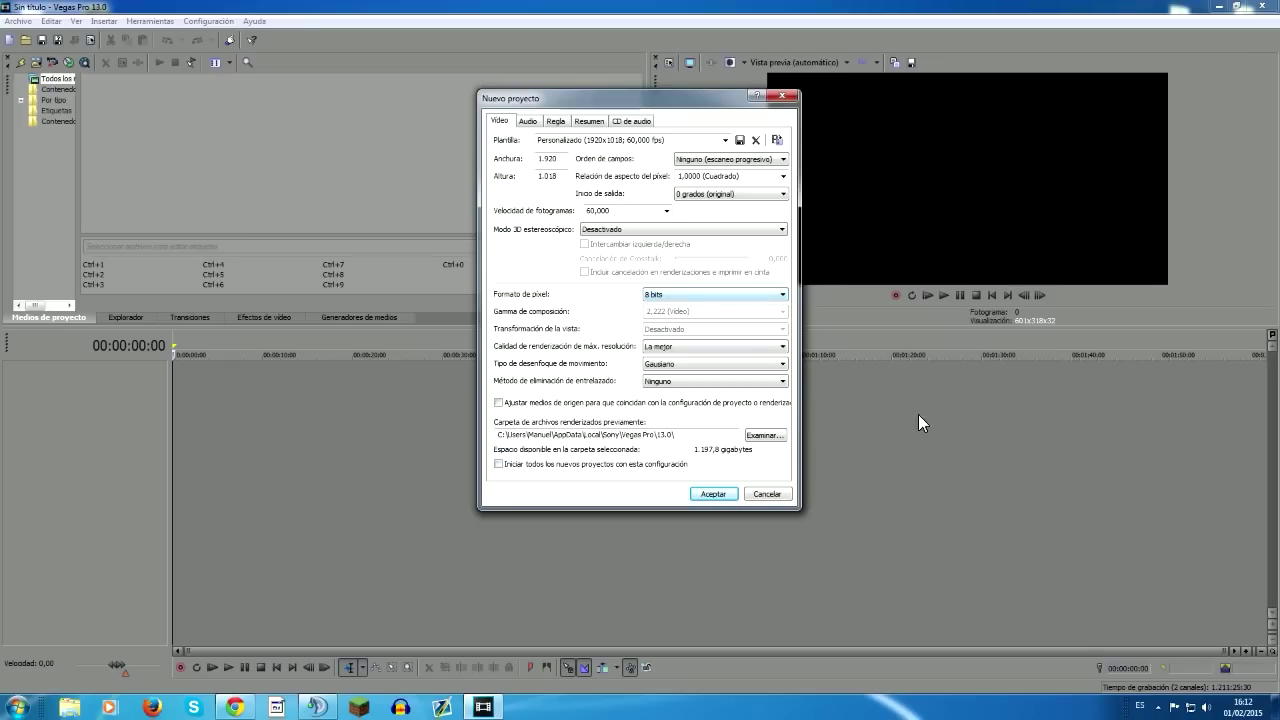
# - Keep rendering quality at La mejor and deinterlacing at Ninguno, and make this configuration the default for all new projects
pyautogui.click(686, 346)
pyautogui.click(686, 346)
pyautogui.click(680, 381)
pyautogui.click(672, 380)
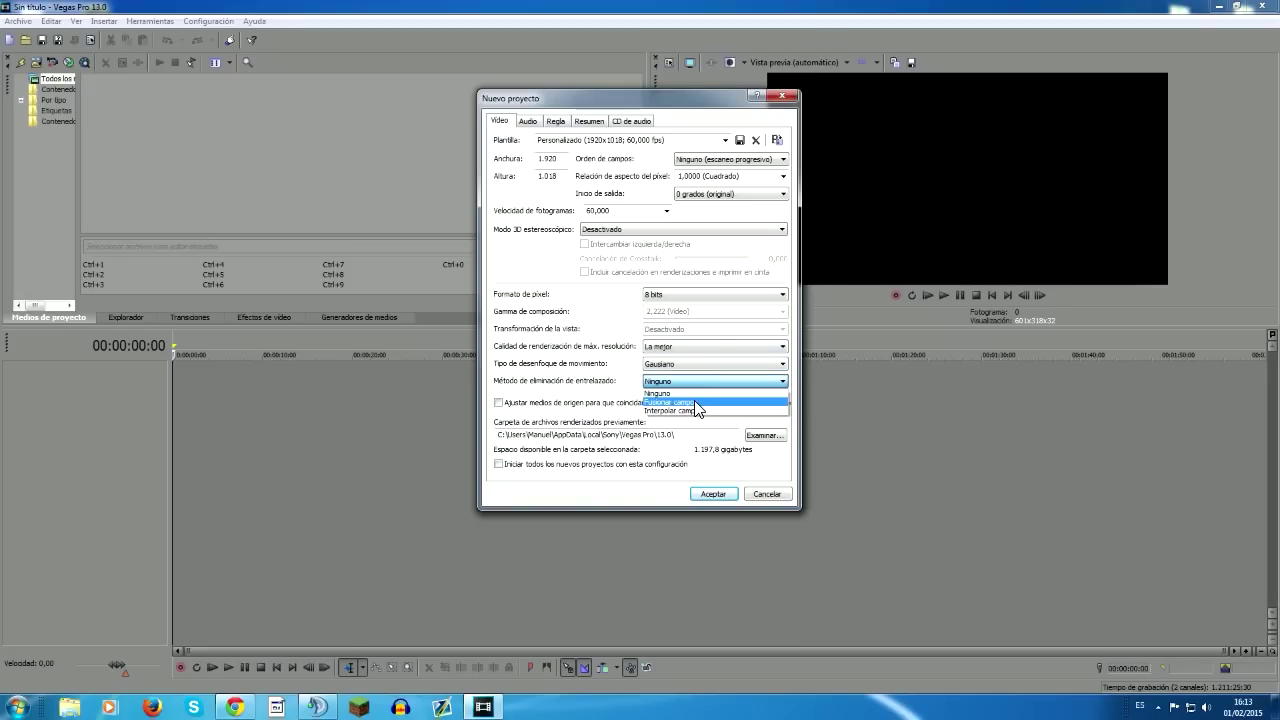
pyautogui.click(690, 392)
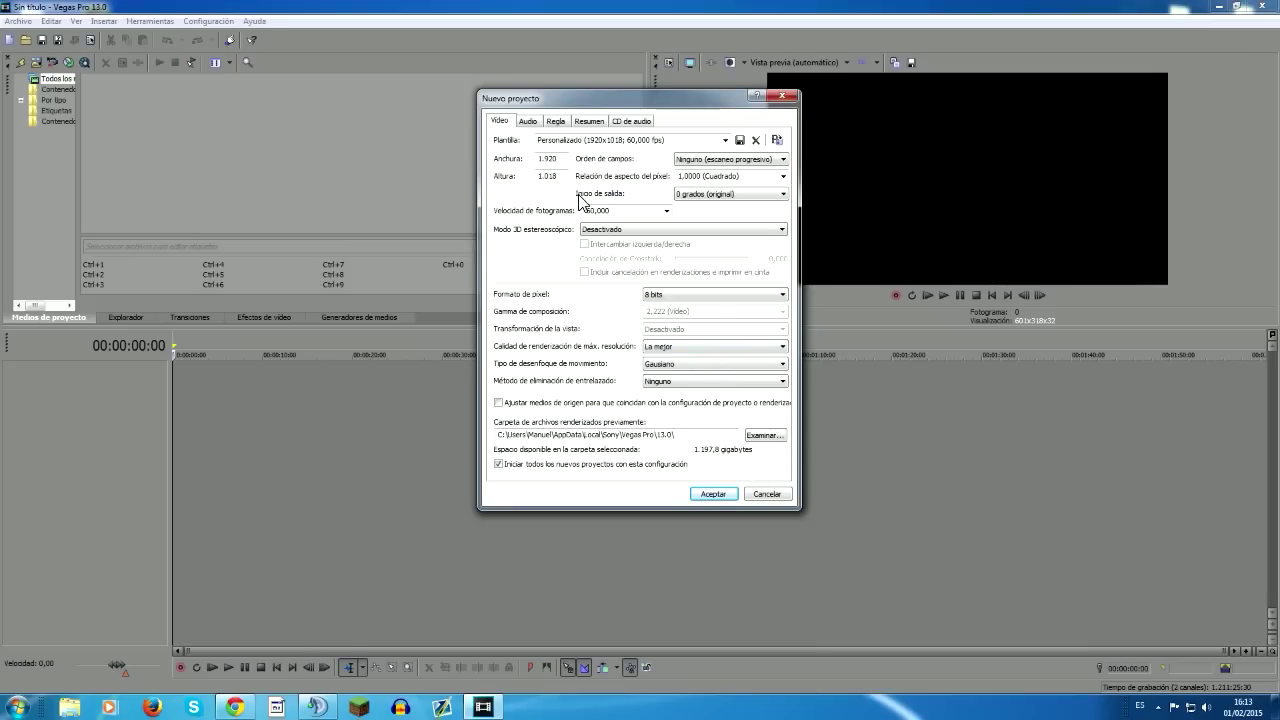
# - Review the new project's audio, ruler, summary and audio CD settings, and return to its video settings
pyautogui.click(530, 122)
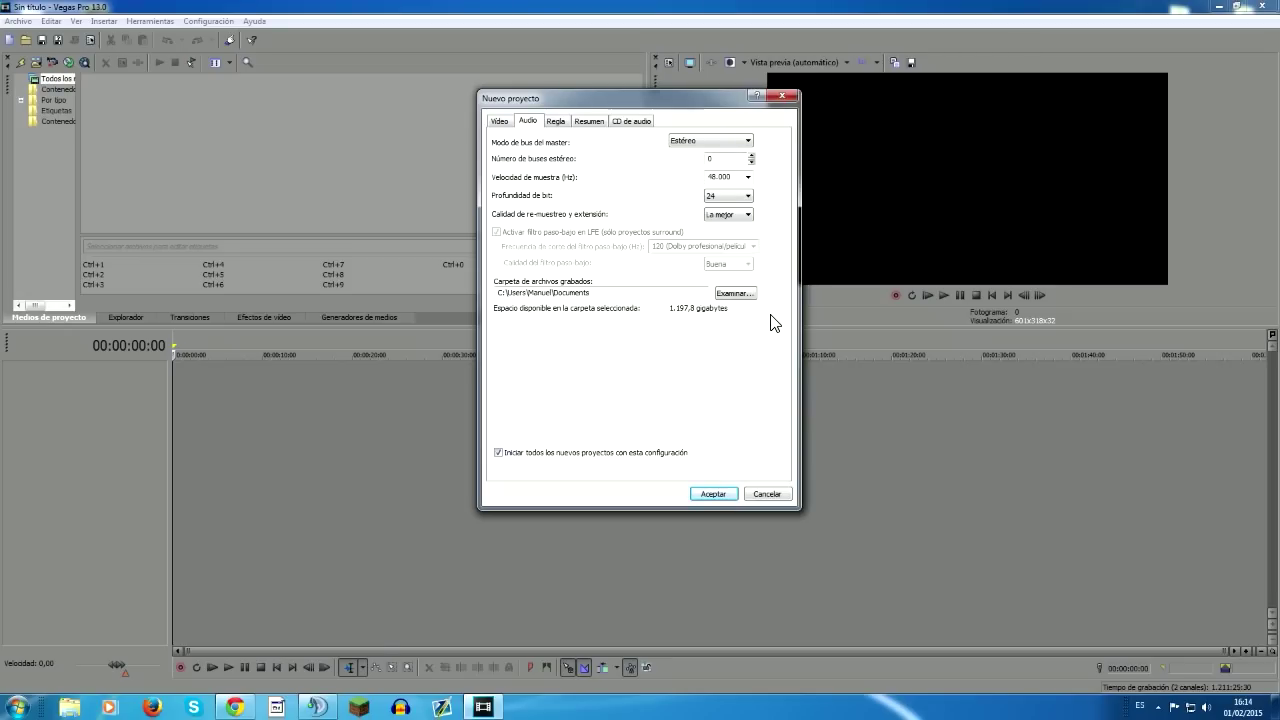
pyautogui.click(556, 121)
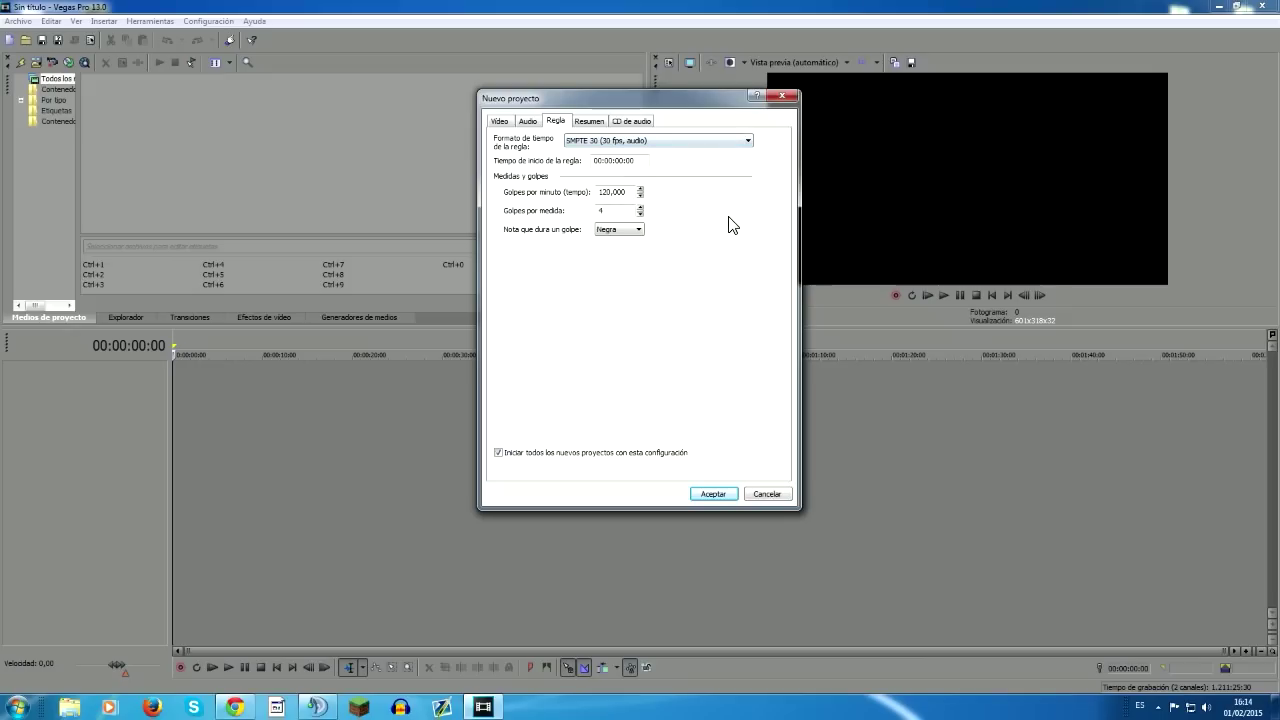
pyautogui.click(591, 121)
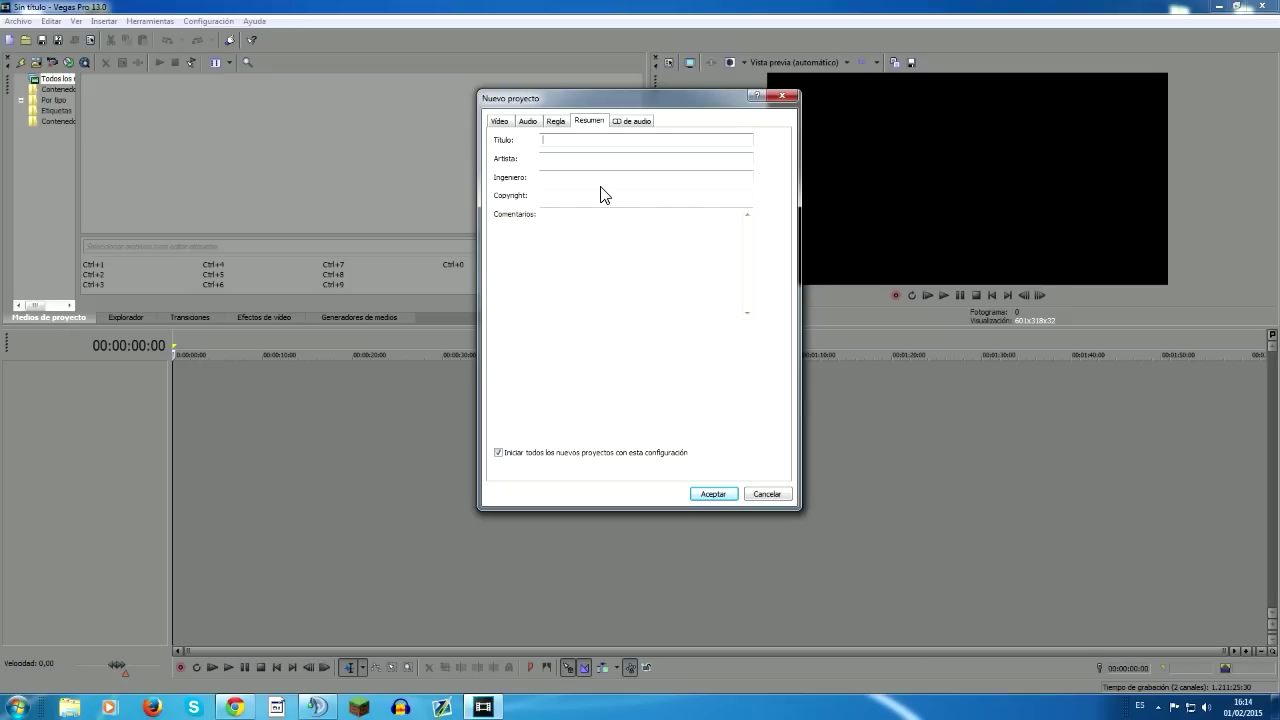
pyautogui.click(628, 122)
pyautogui.click(594, 123)
pyautogui.click(558, 123)
pyautogui.click(529, 122)
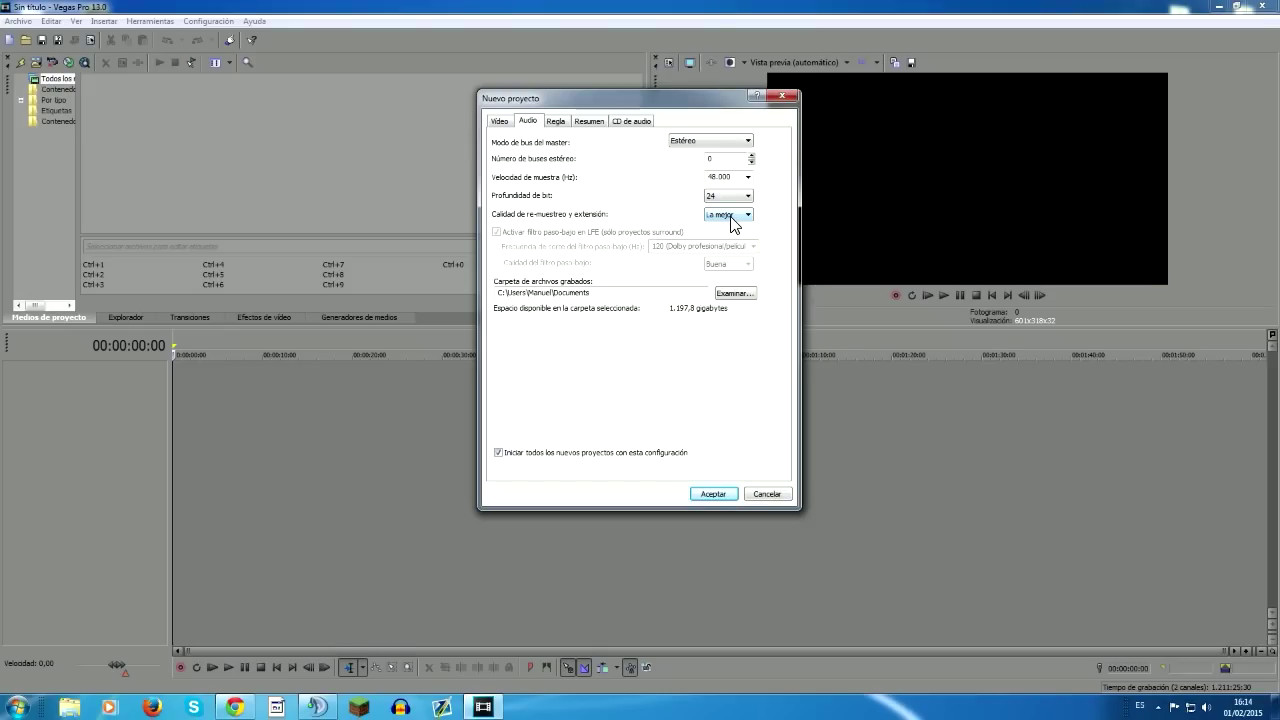
pyautogui.click(487, 121)
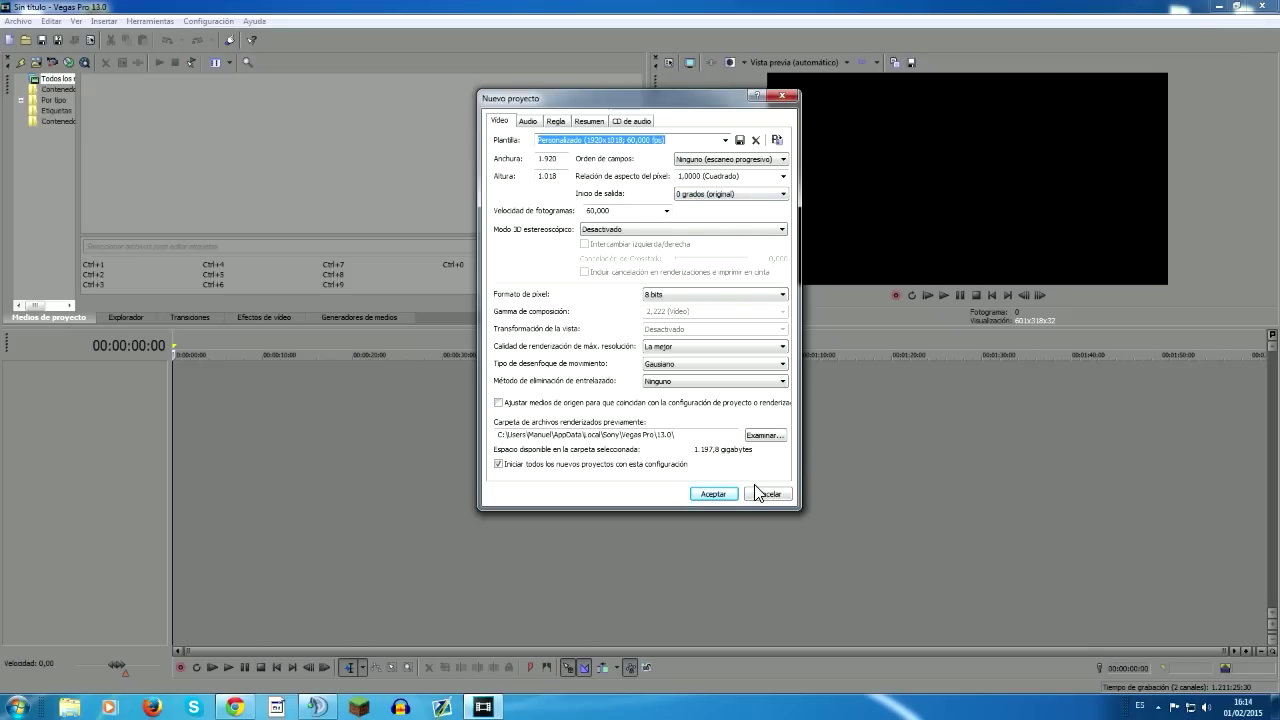
# - Create the project with these settings and check its video properties
pyautogui.click(714, 494)
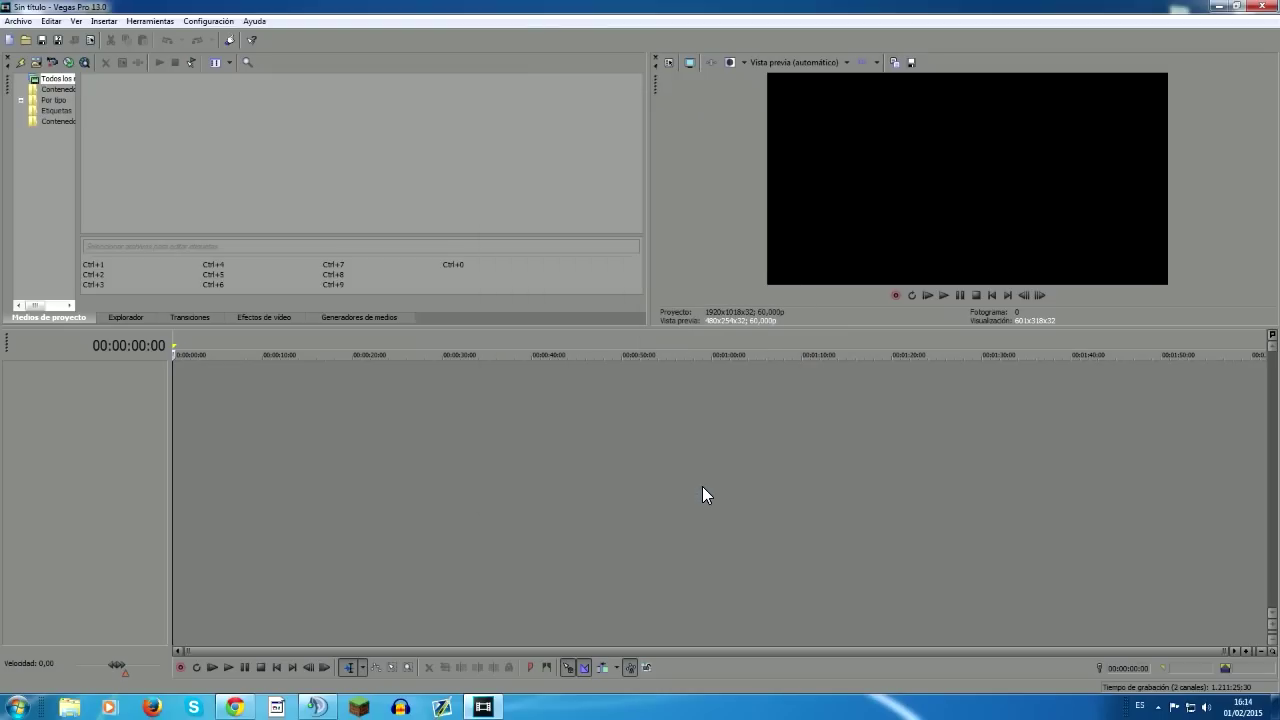
pyautogui.click(668, 62)
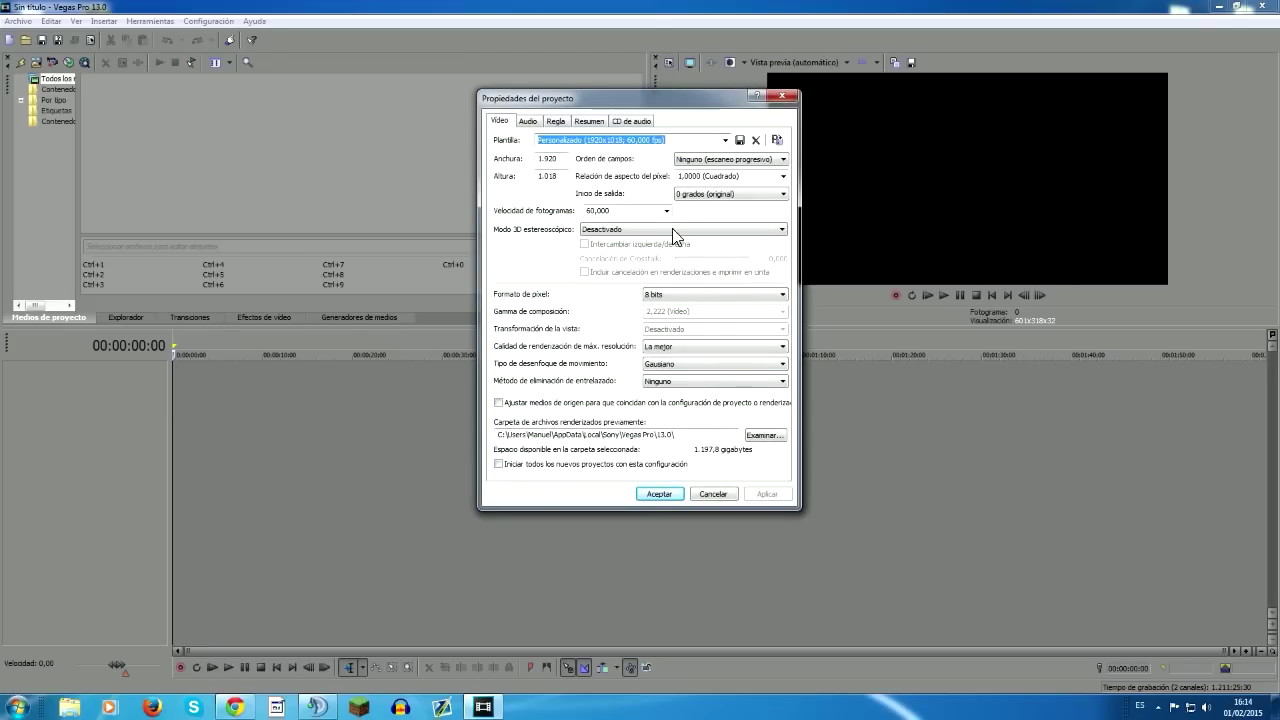
pyautogui.click(660, 494)
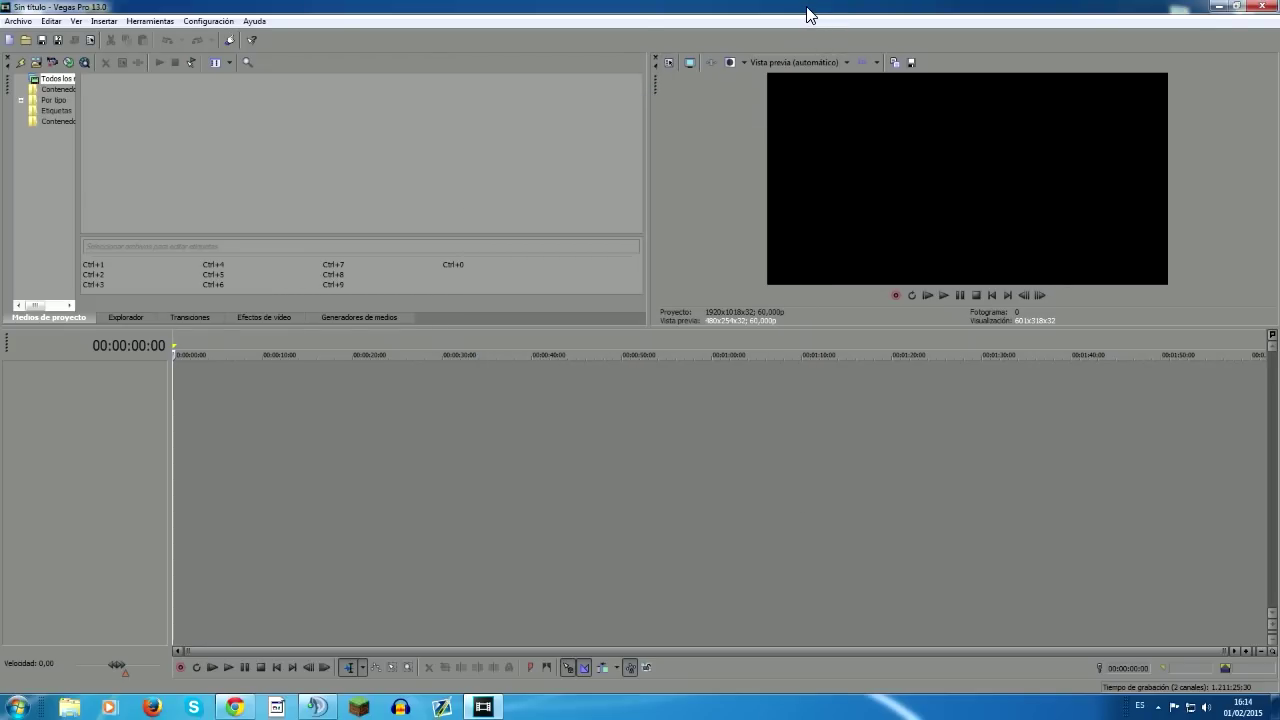
pyautogui.doubleClick(770, 8)
pyautogui.moveTo(735, 90); pyautogui.dragTo(733, 102)
pyautogui.click(193, 110)
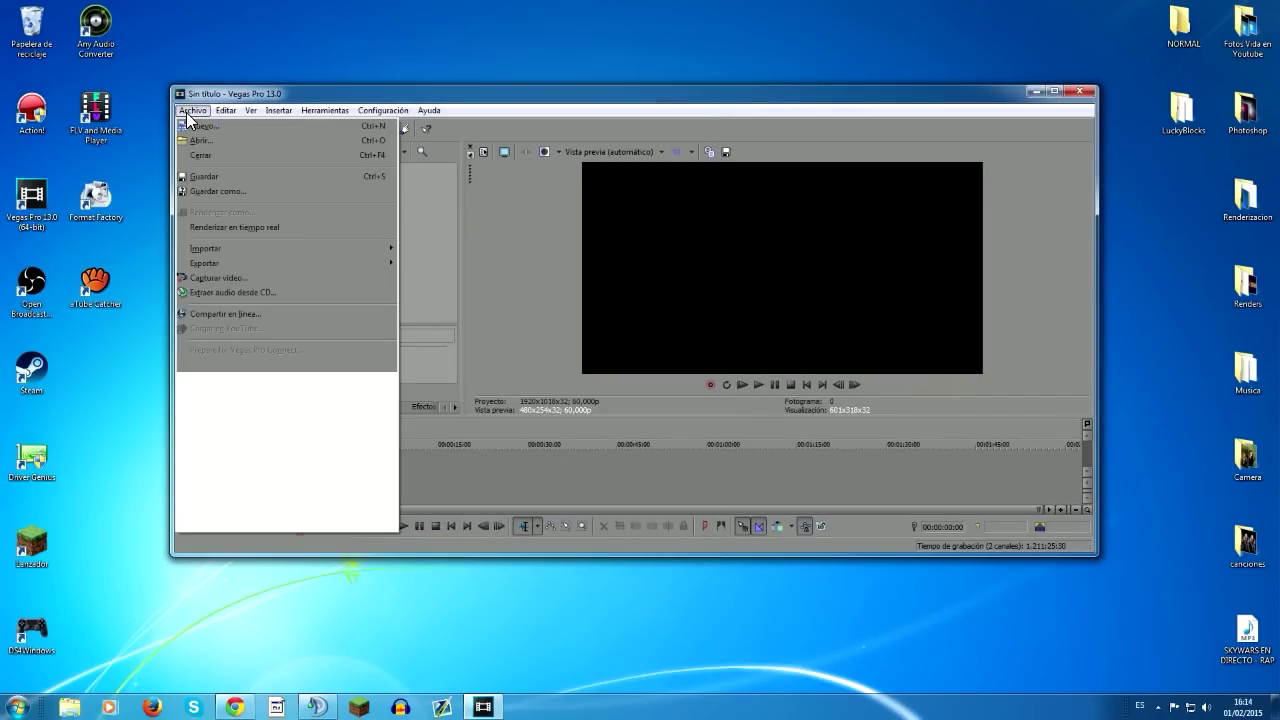
pyautogui.click(212, 155)
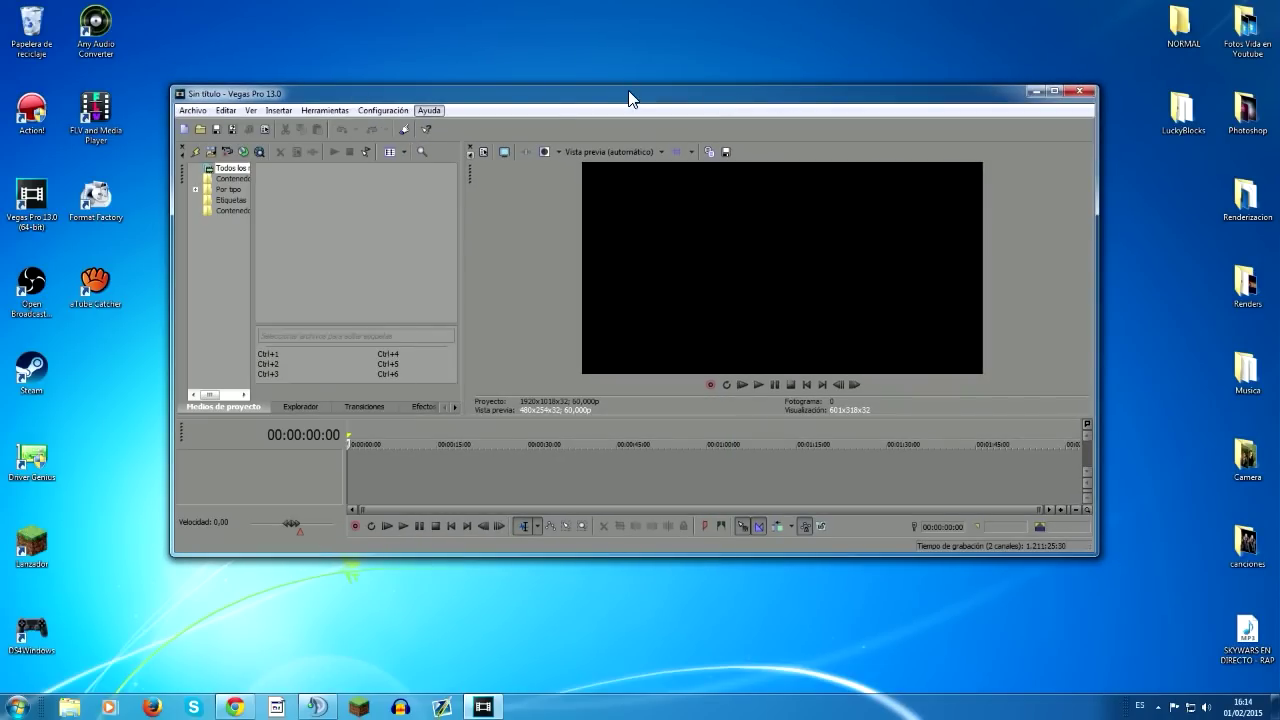
pyautogui.moveTo(628, 100); pyautogui.dragTo(638, 178)
pyautogui.moveTo(670, 112); pyautogui.dragTo(330, 300)
pyautogui.doubleClick(550, 188)
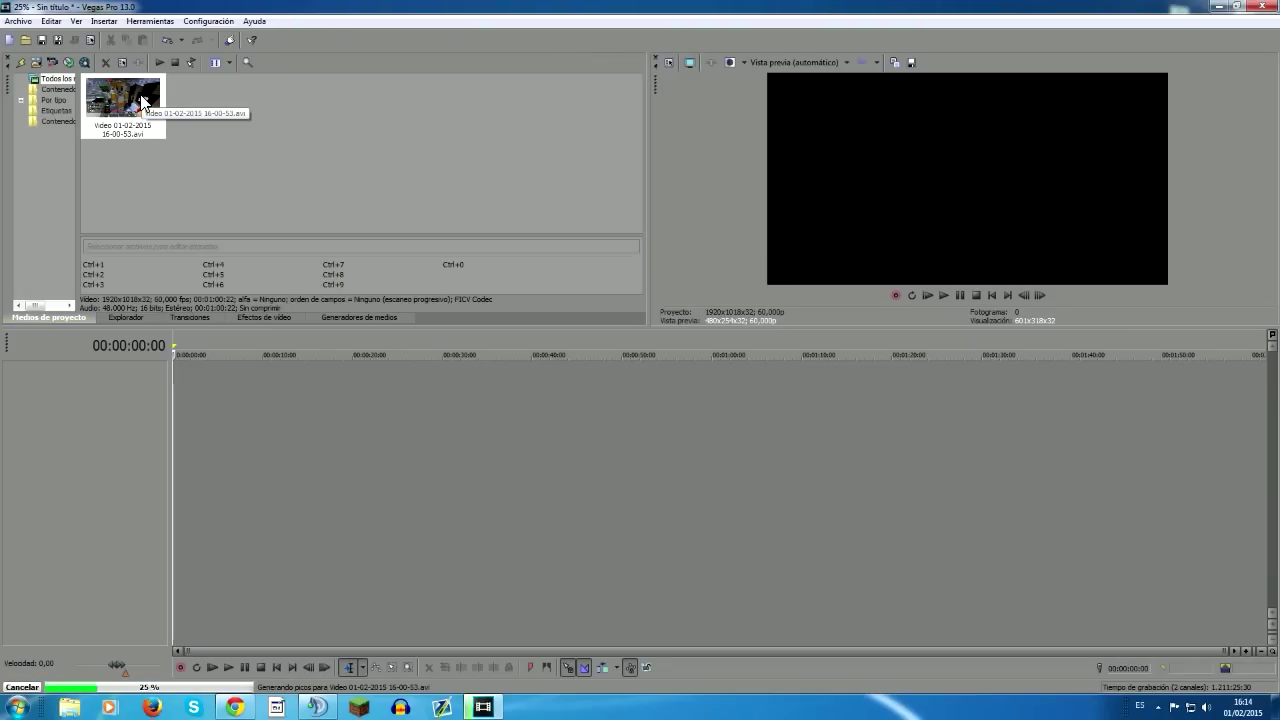
# - Place the gameplay video at the start of the timeline and enlarge the preview area
pyautogui.moveTo(258, 440); pyautogui.dragTo(644, 440)
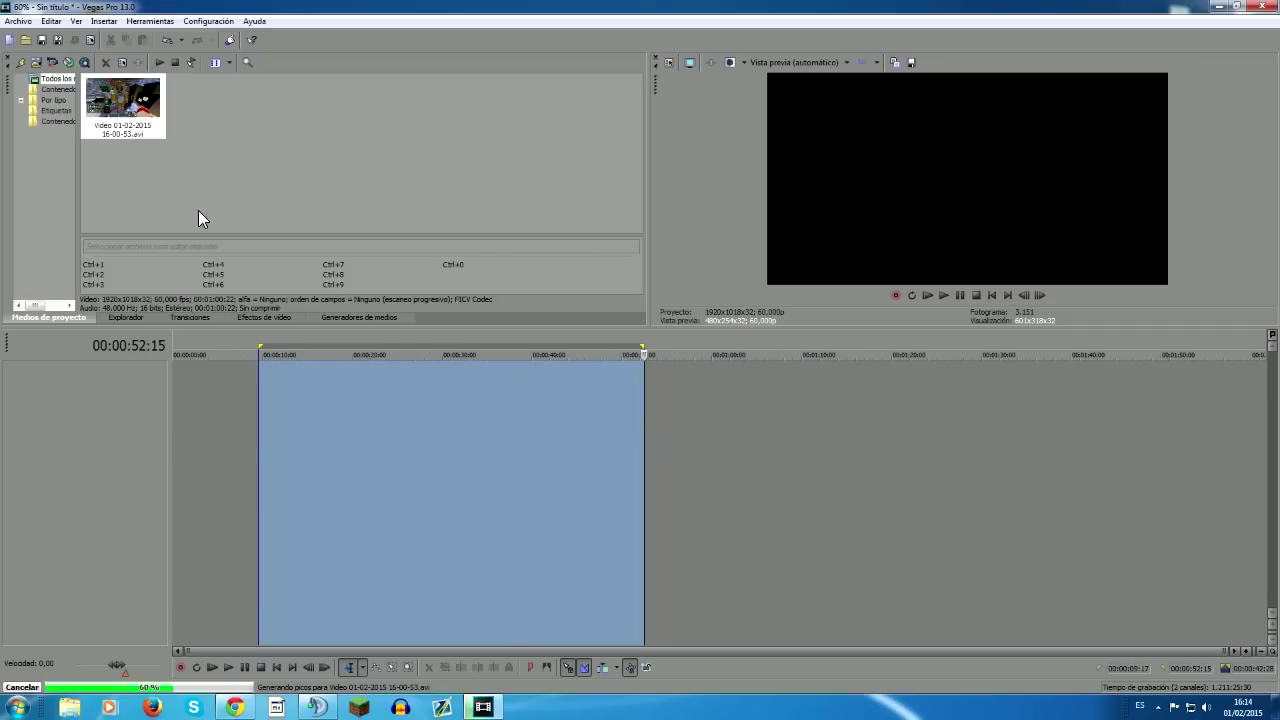
pyautogui.moveTo(110, 105); pyautogui.dragTo(178, 432)
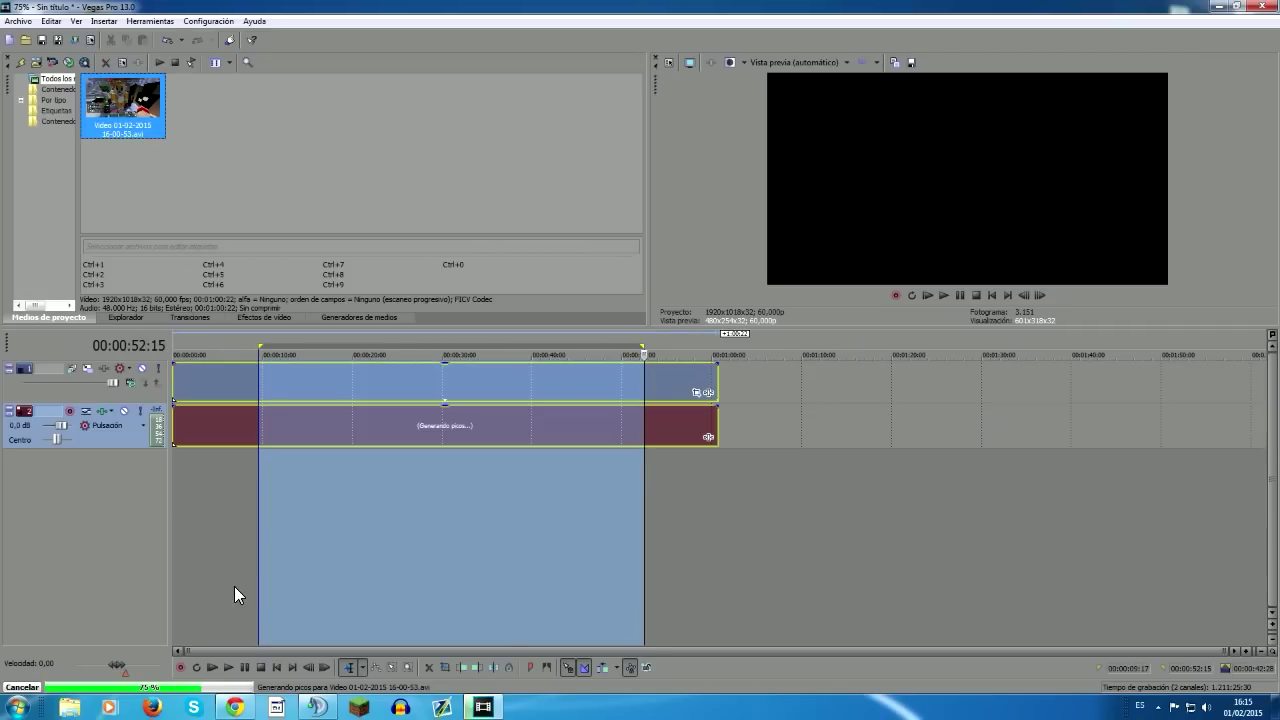
pyautogui.click(708, 547)
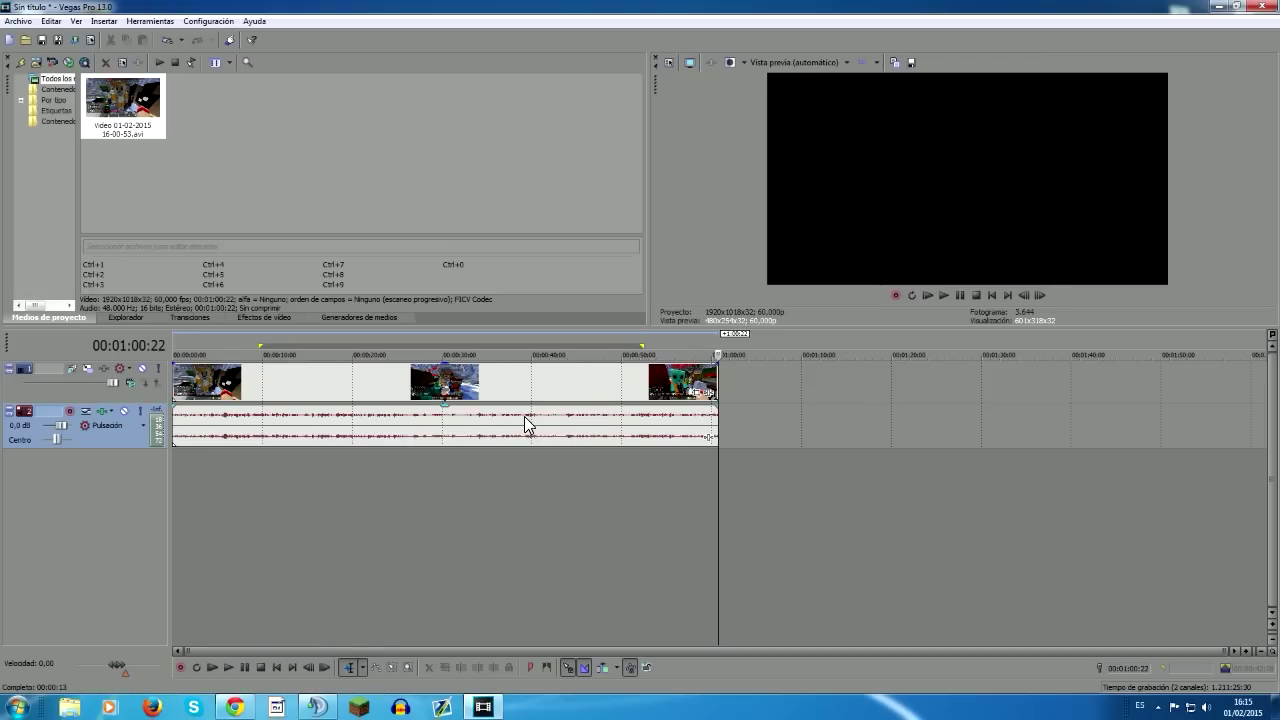
pyautogui.click(309, 380)
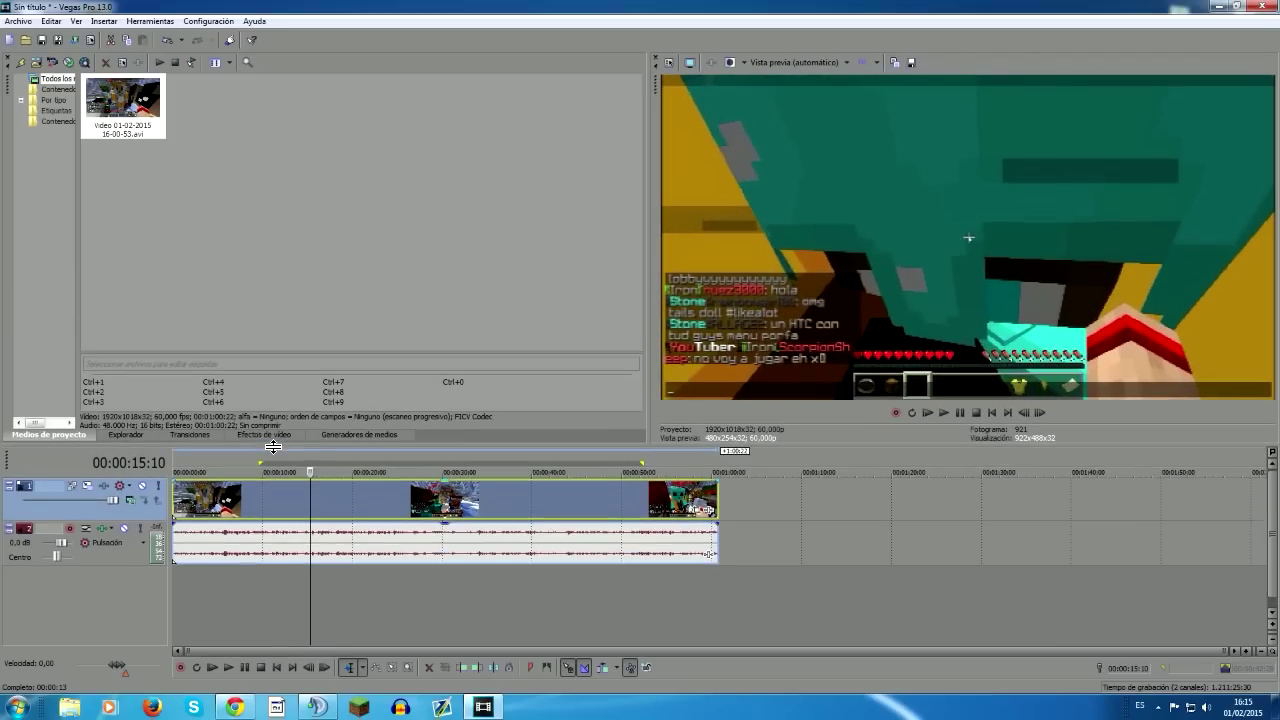
pyautogui.moveTo(283, 330); pyautogui.dragTo(288, 446)
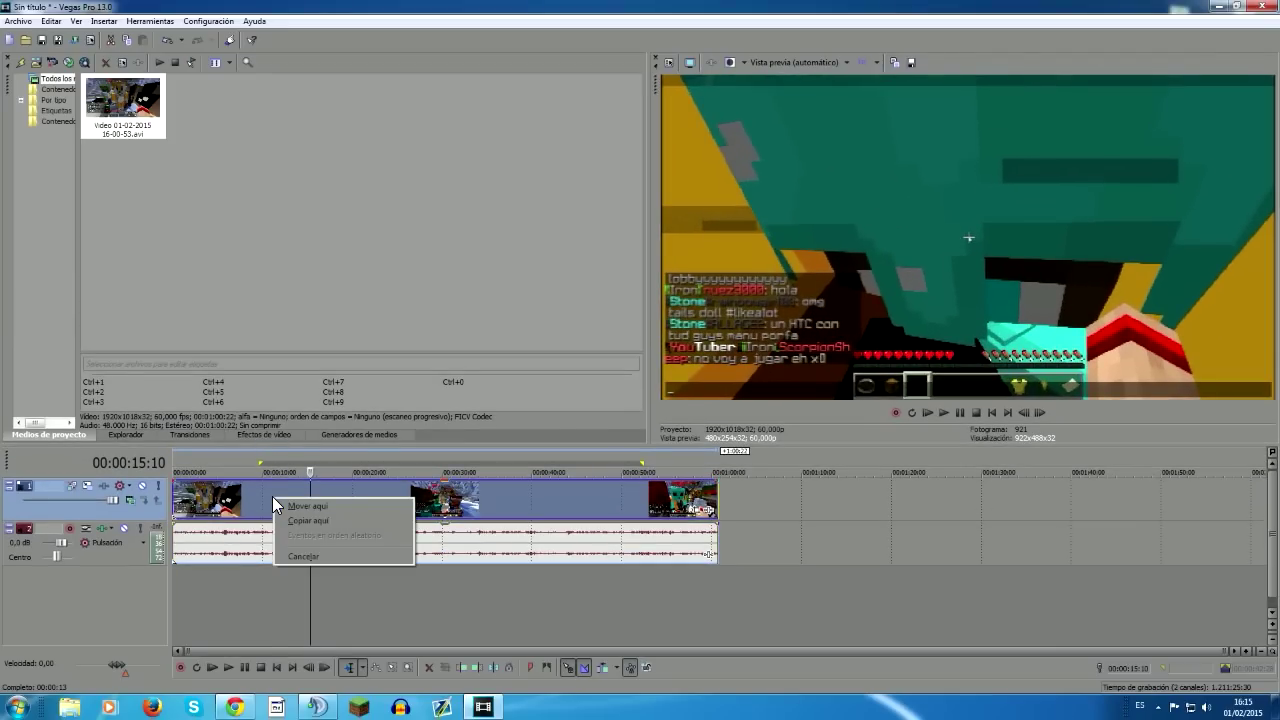
# - Open the video event's properties, keep Bucle enabled and disable Mantener relación de aspecto
pyautogui.rightClick(270, 498)
pyautogui.press('Escape')
pyautogui.click(231, 500)
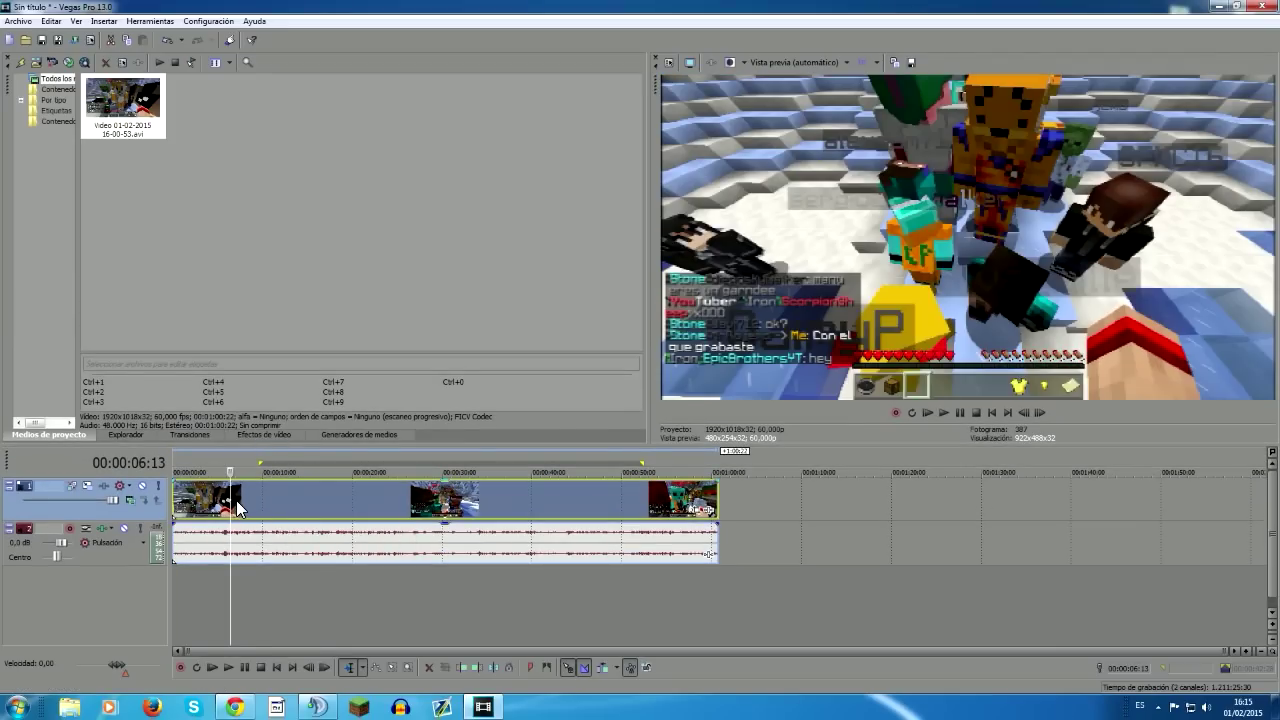
pyautogui.rightClick(238, 500)
pyautogui.click(360, 492)
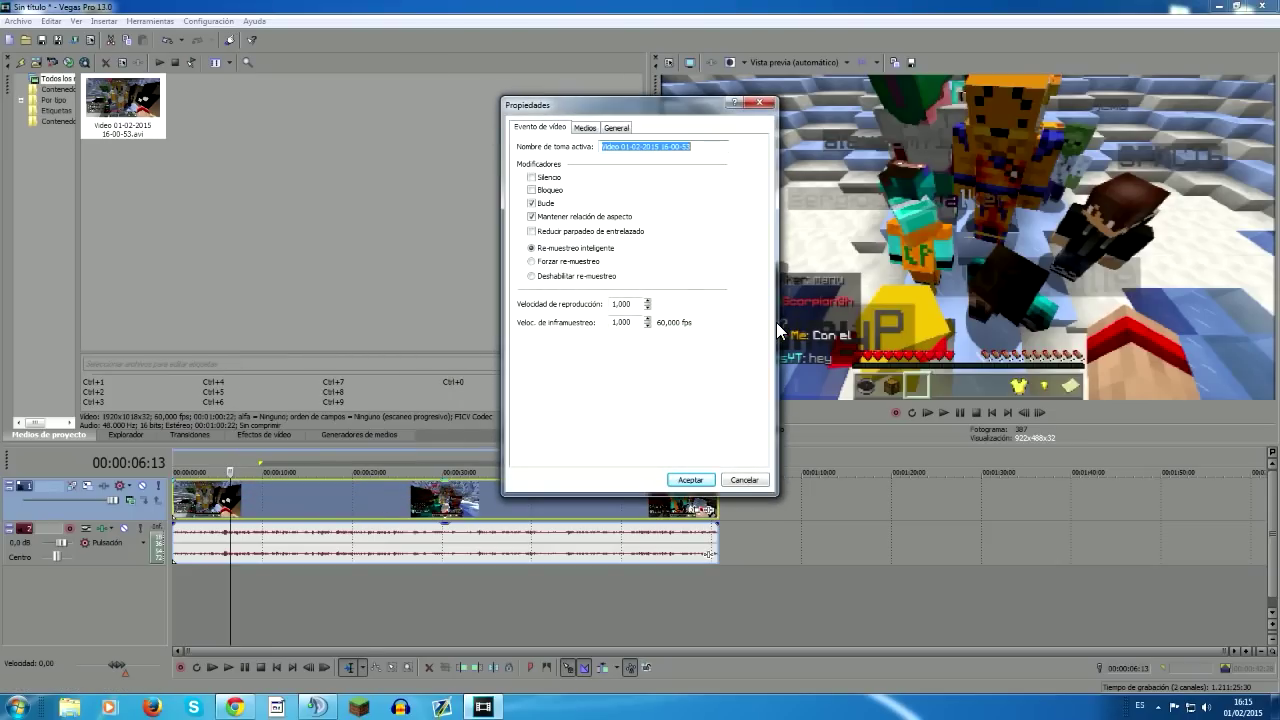
pyautogui.moveTo(666, 106); pyautogui.dragTo(493, 35)
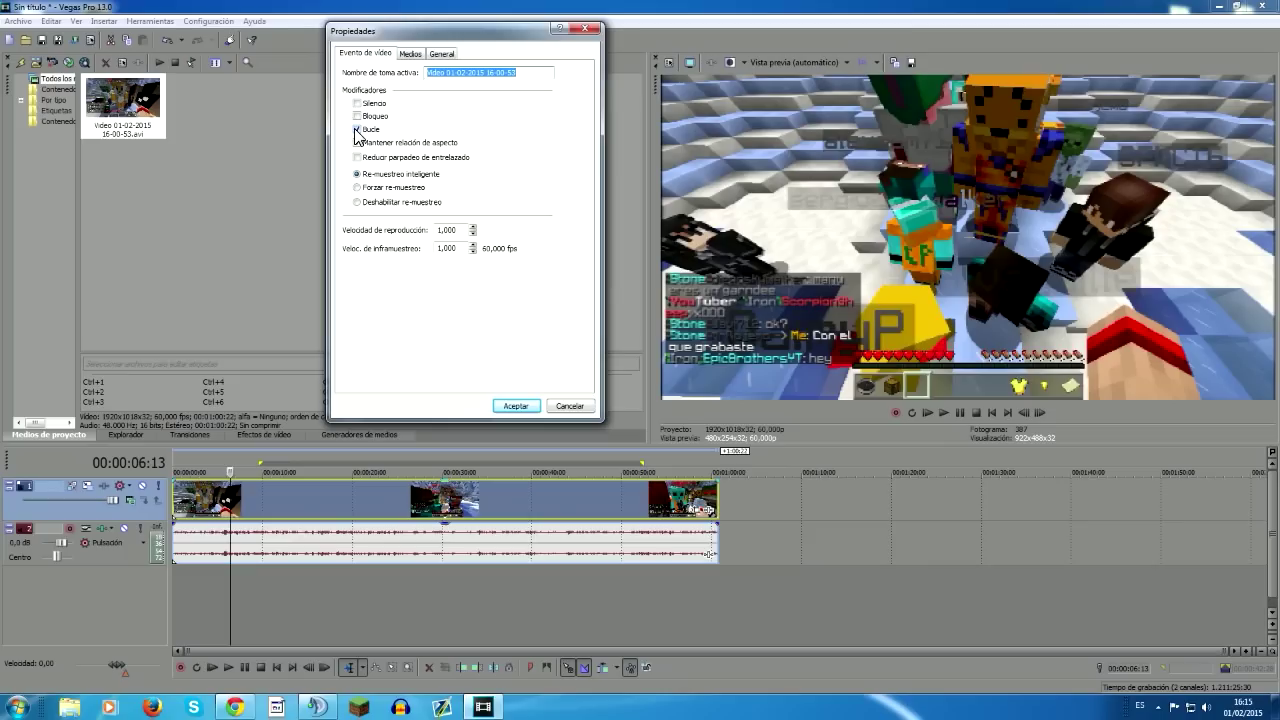
pyautogui.click(357, 130)
pyautogui.click(357, 146)
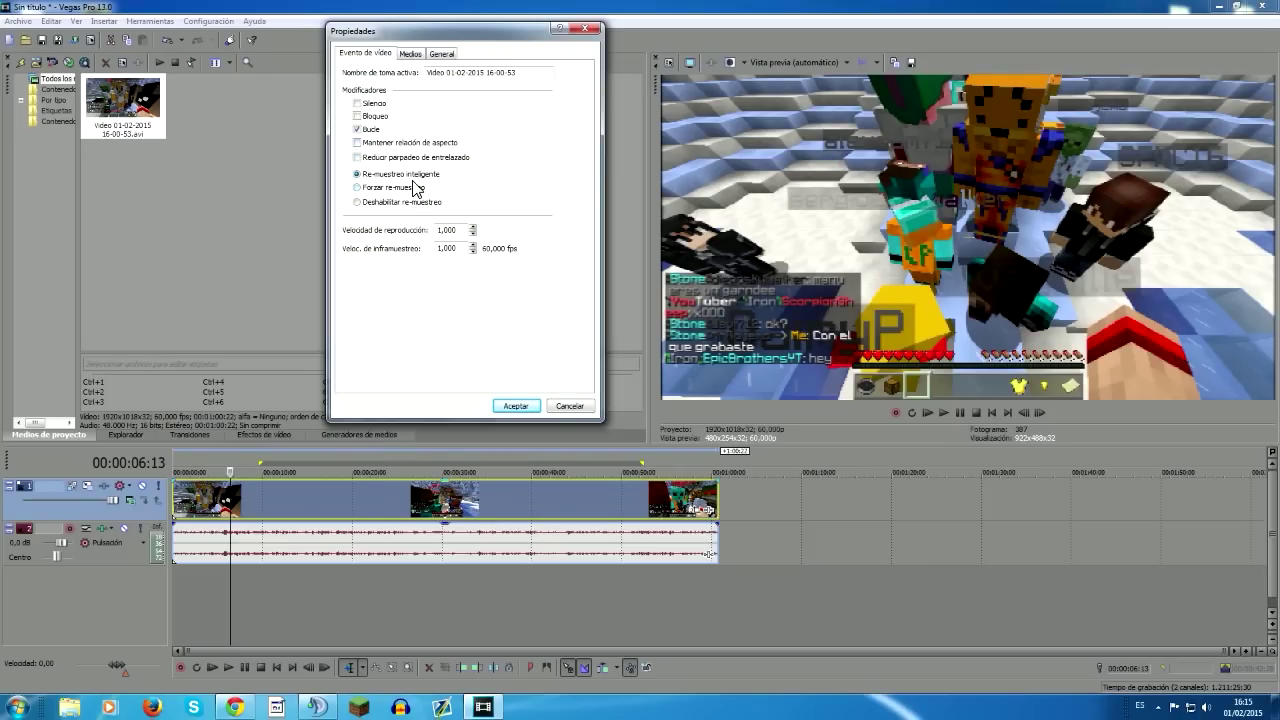
# - Try Deshabilitar re-muestreo for the video event, return to Re-muestreo inteligente and apply the properties
pyautogui.click(358, 203)
pyautogui.click(357, 174)
pyautogui.click(358, 175)
pyautogui.click(397, 203)
pyautogui.click(365, 177)
pyautogui.click(516, 406)
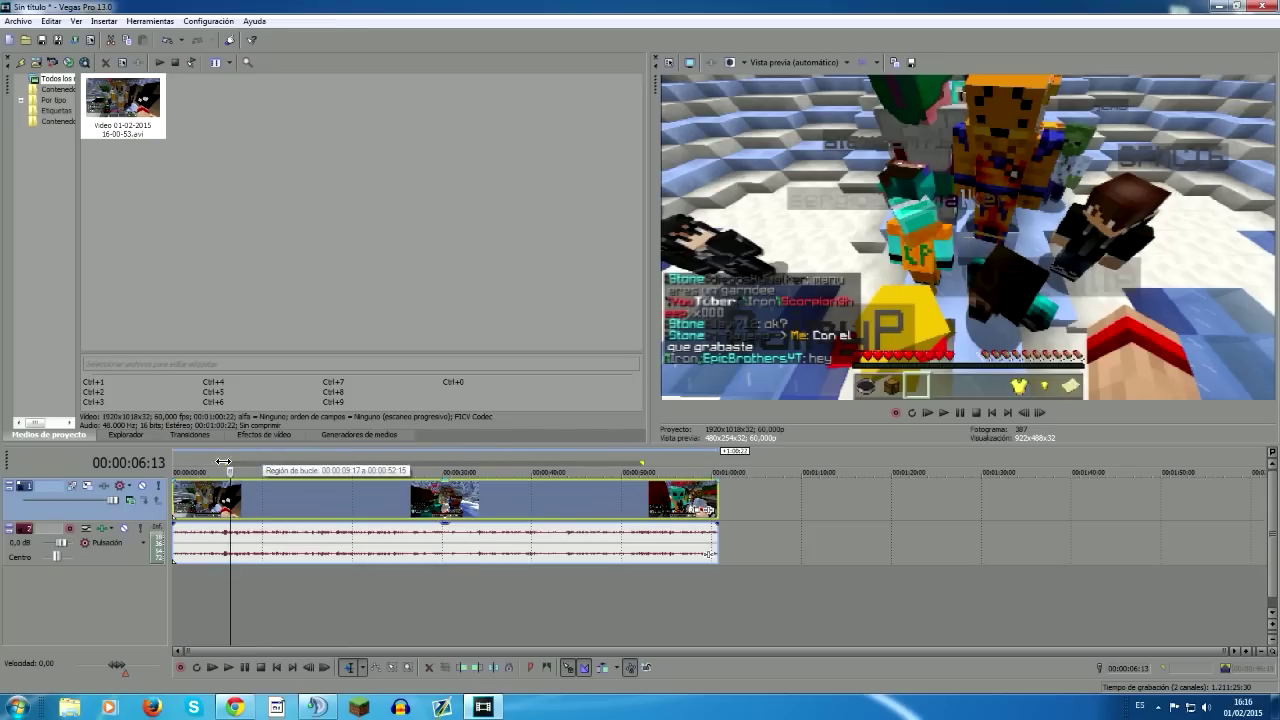
# - Extend the loop region over the whole clip and open the Renderizar como settings
pyautogui.moveTo(641, 463); pyautogui.dragTo(717, 467)
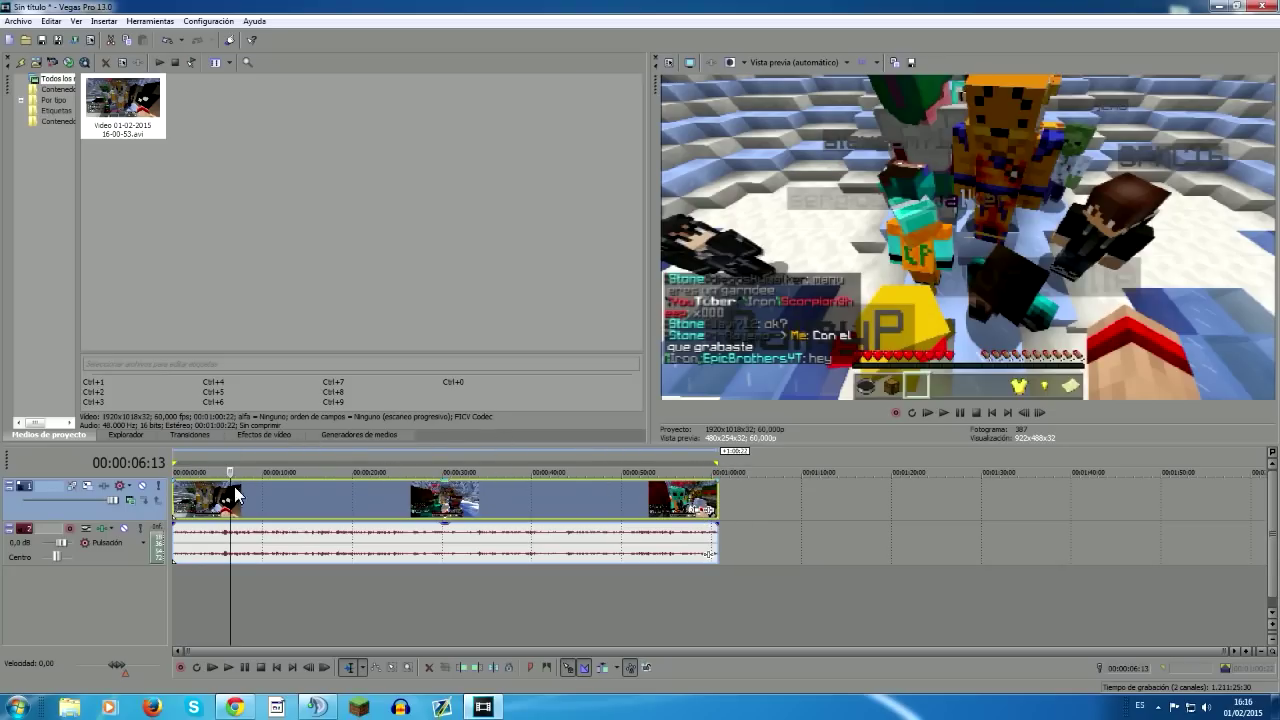
pyautogui.doubleClick(852, 458)
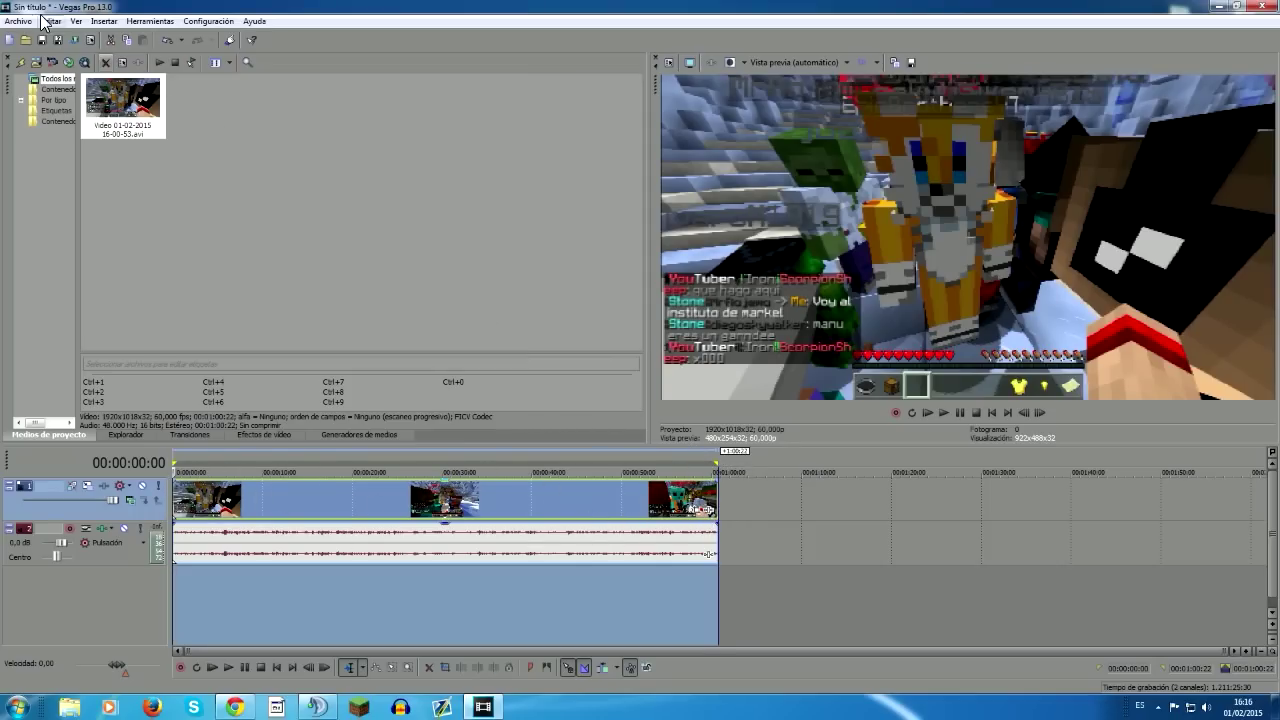
pyautogui.click(12, 22)
pyautogui.click(86, 124)
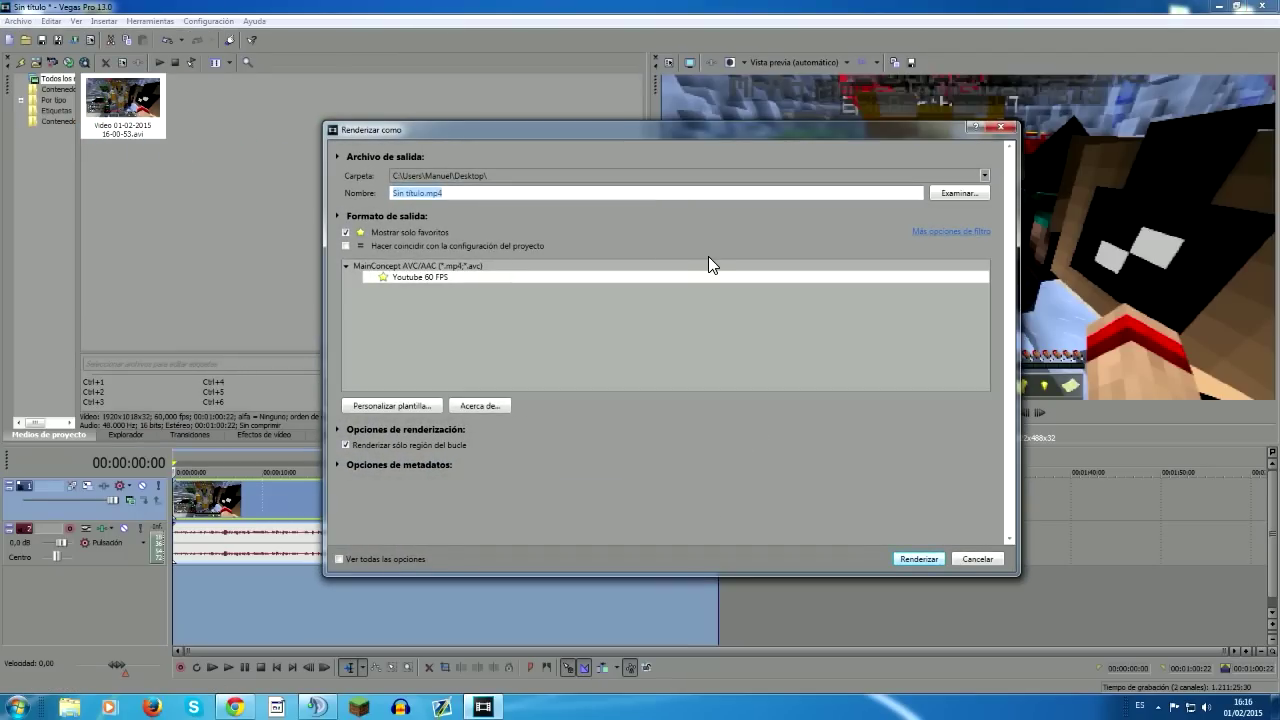
# - Show all output formats instead of only favourites and select the Internete HD 720p template under MainConcept AVC/AAC
pyautogui.click(346, 233)
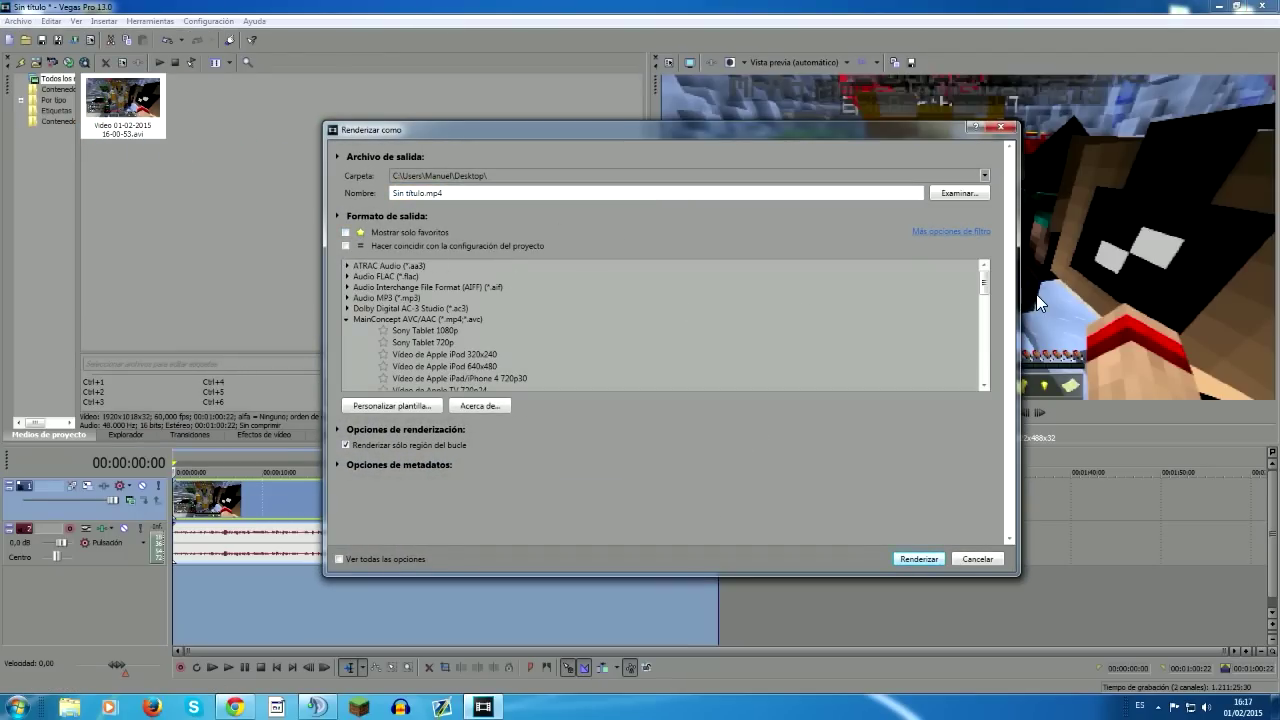
pyautogui.moveTo(984, 276); pyautogui.dragTo(992, 248)
pyautogui.click(348, 318)
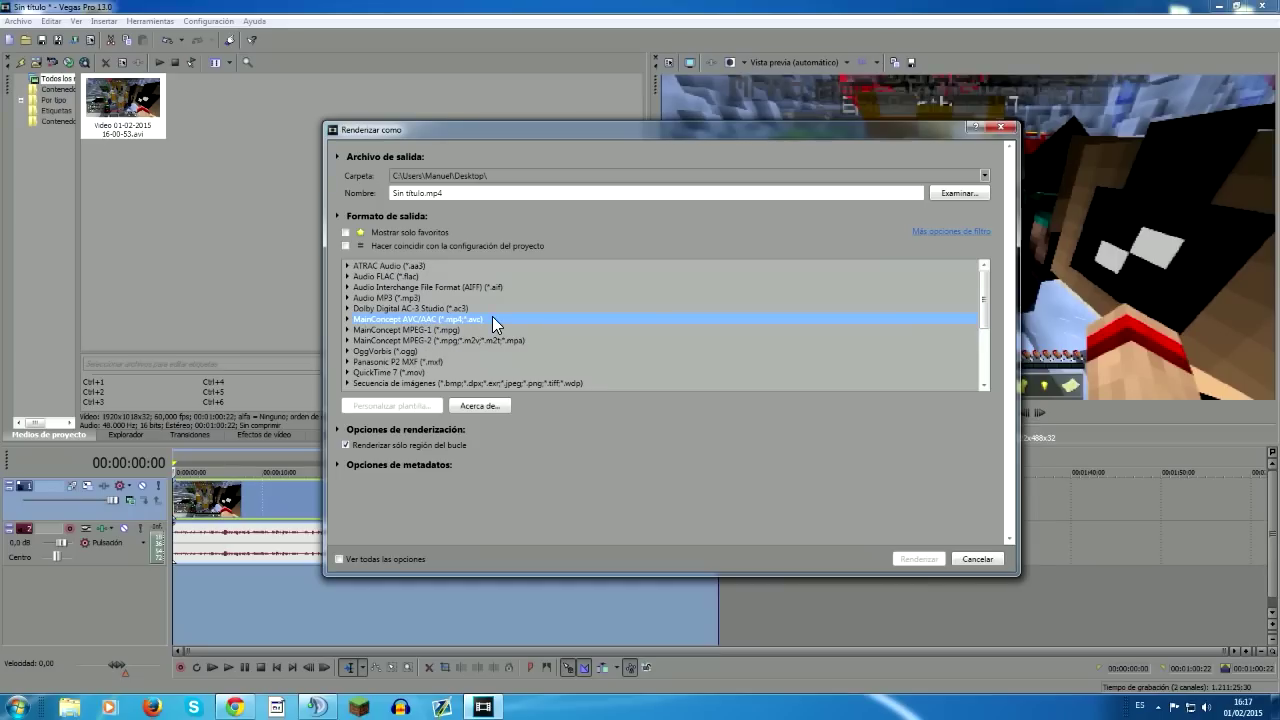
pyautogui.click(346, 318)
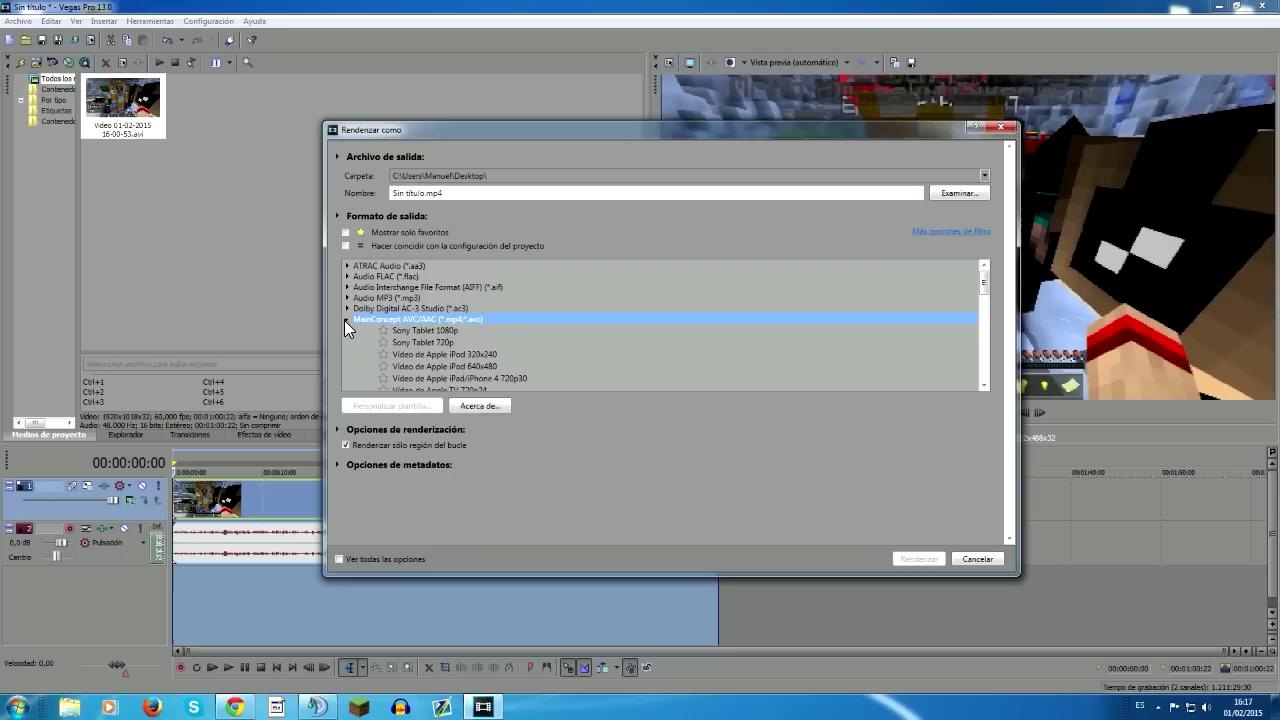
pyautogui.scroll(-2, 770, 350)
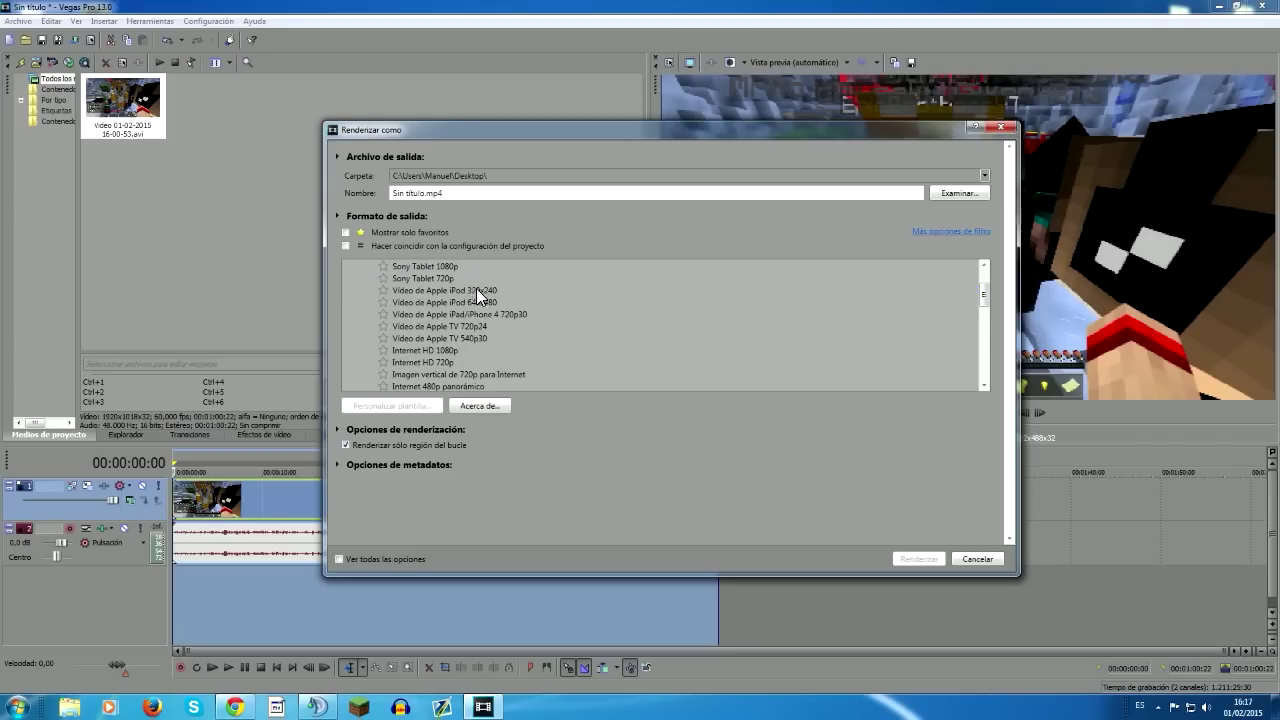
pyautogui.scroll(-6, 476, 292)
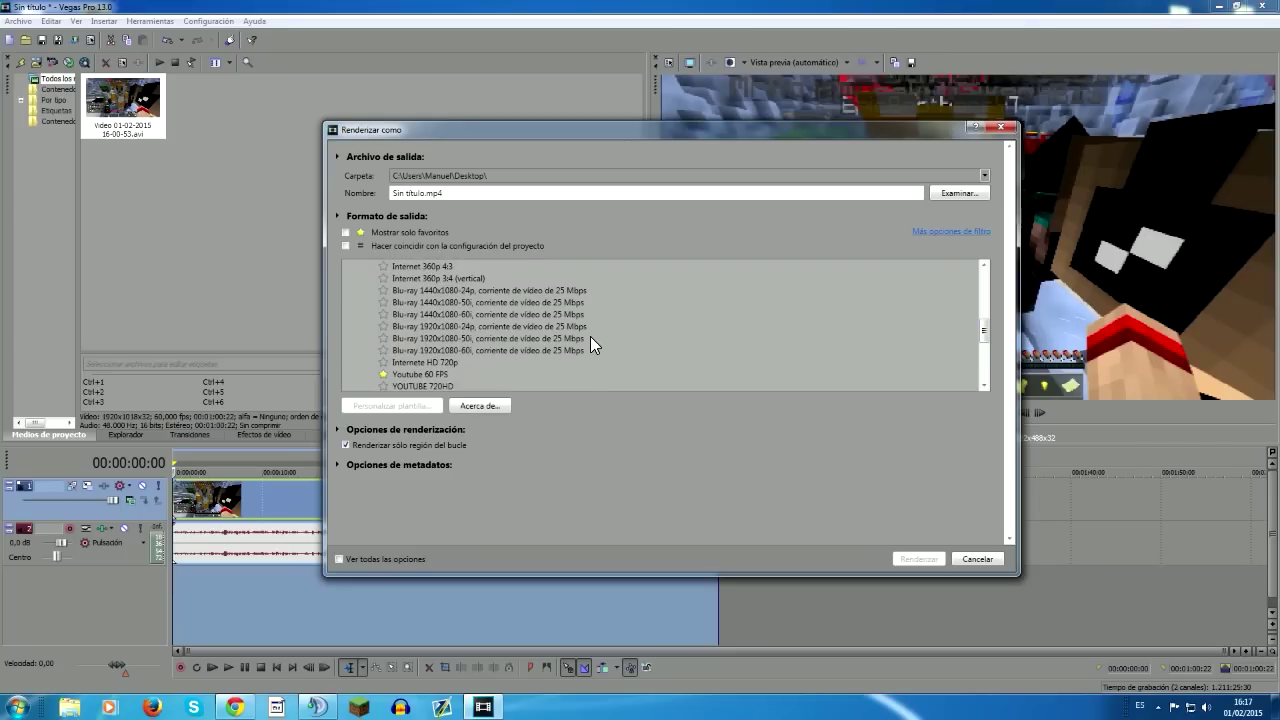
pyautogui.scroll(1, 578, 336)
pyautogui.scroll(-1, 504, 352)
pyautogui.click(436, 364)
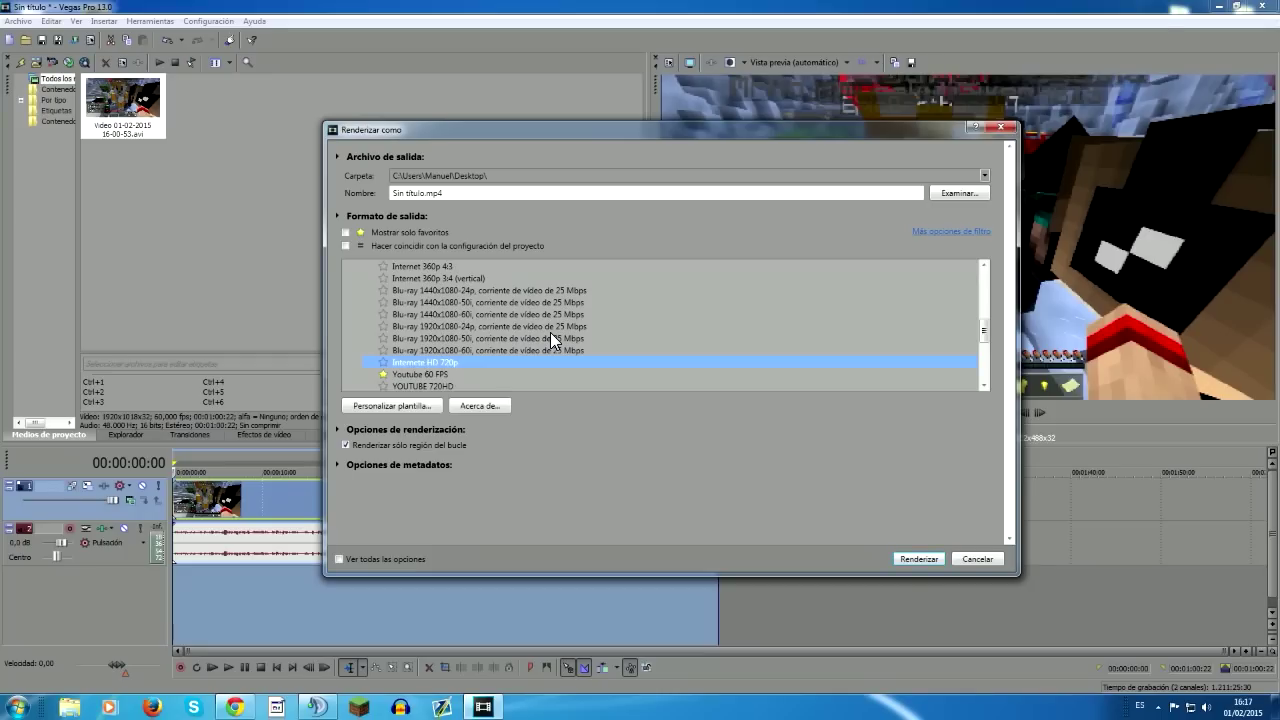
# - Try the YOUTUBEHD 1080p template and reselect Internete HD 720p
pyautogui.scroll(-3, 506, 334)
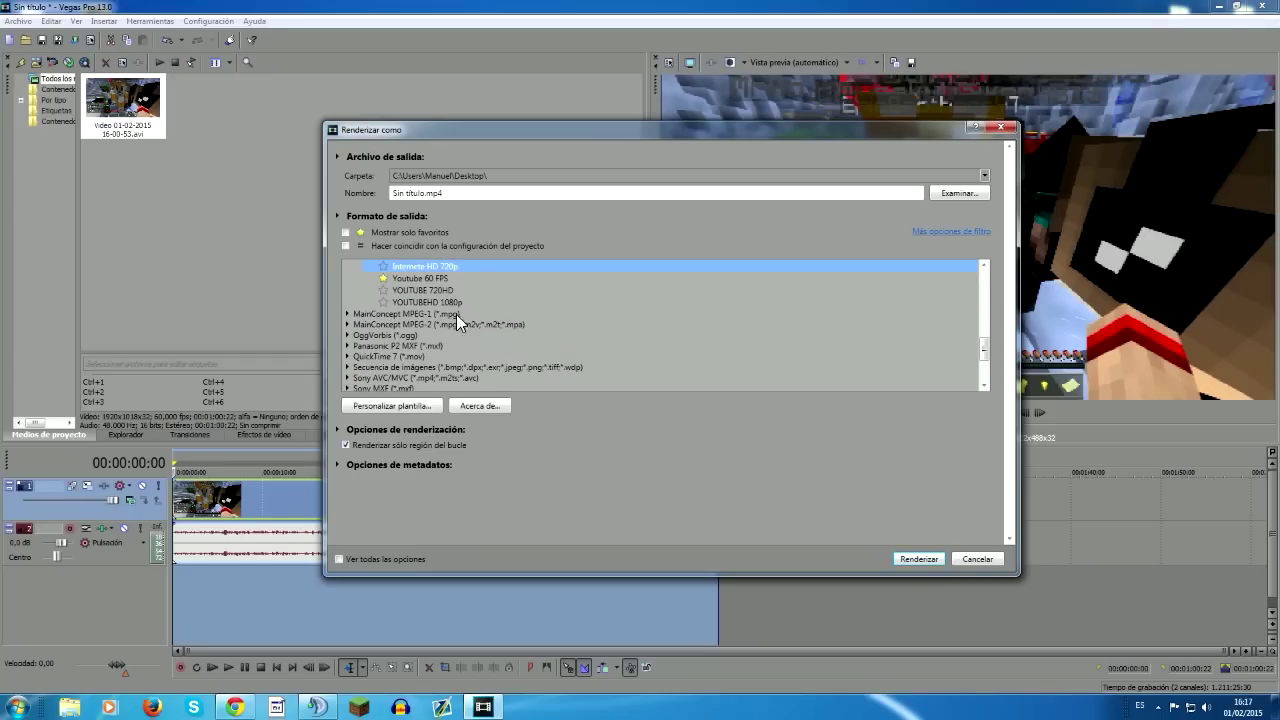
pyautogui.scroll(1, 484, 331)
pyautogui.click(482, 332)
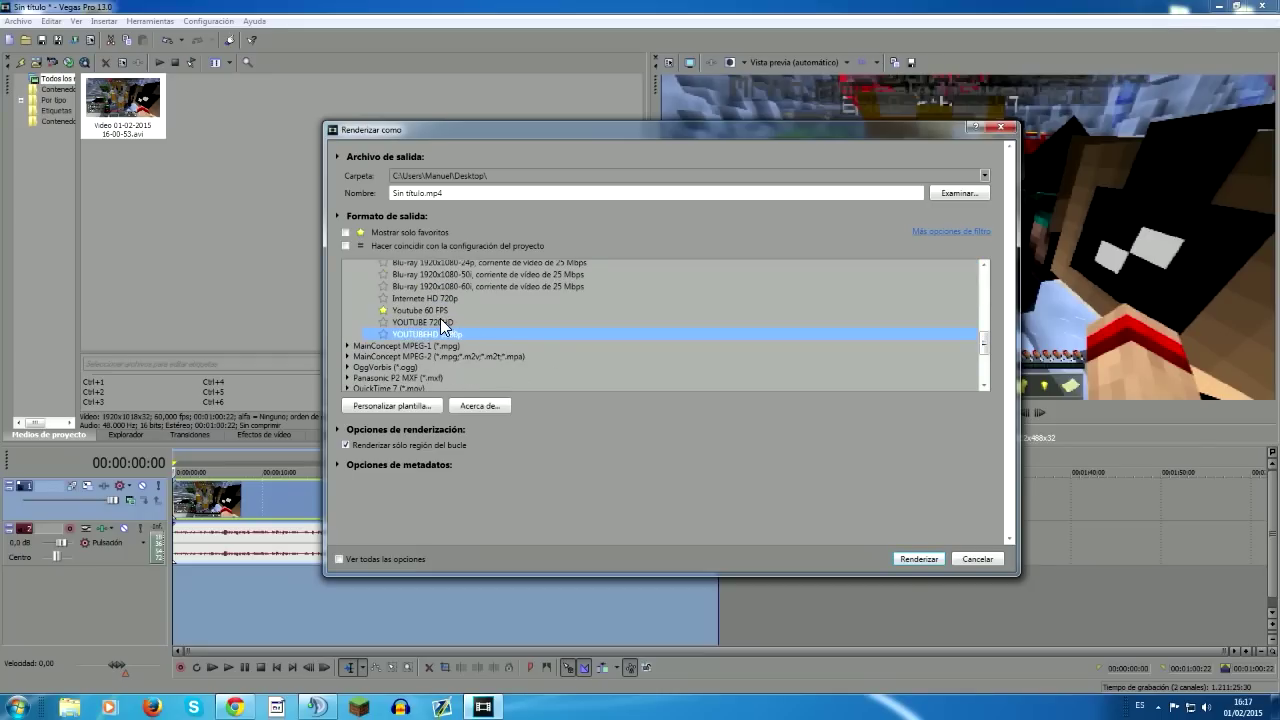
pyautogui.click(444, 300)
pyautogui.scroll(3, 458, 316)
pyautogui.scroll(-2, 456, 336)
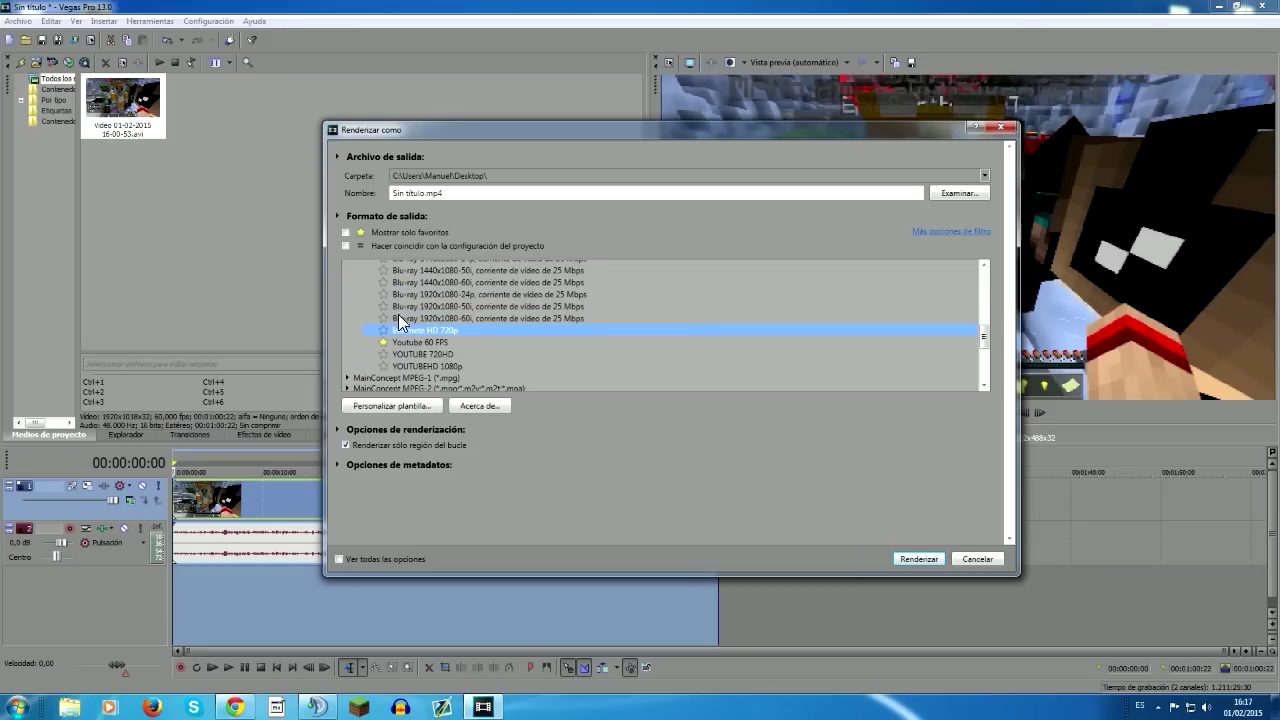
# - Open the custom settings of the Internete HD 720p template under MainConcept AVC/AAC
pyautogui.click(384, 342)
pyautogui.scroll(6, 484, 338)
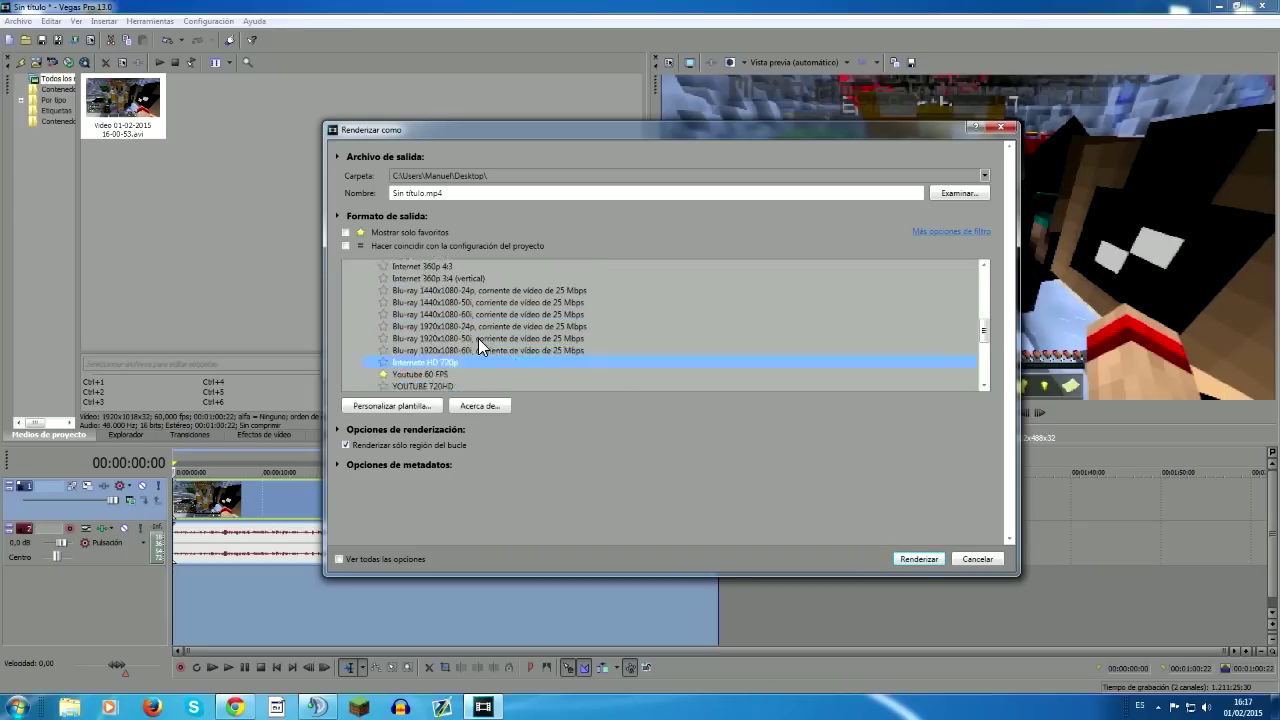
pyautogui.scroll(-4, 370, 282)
pyautogui.scroll(-3, 480, 304)
pyautogui.click(406, 410)
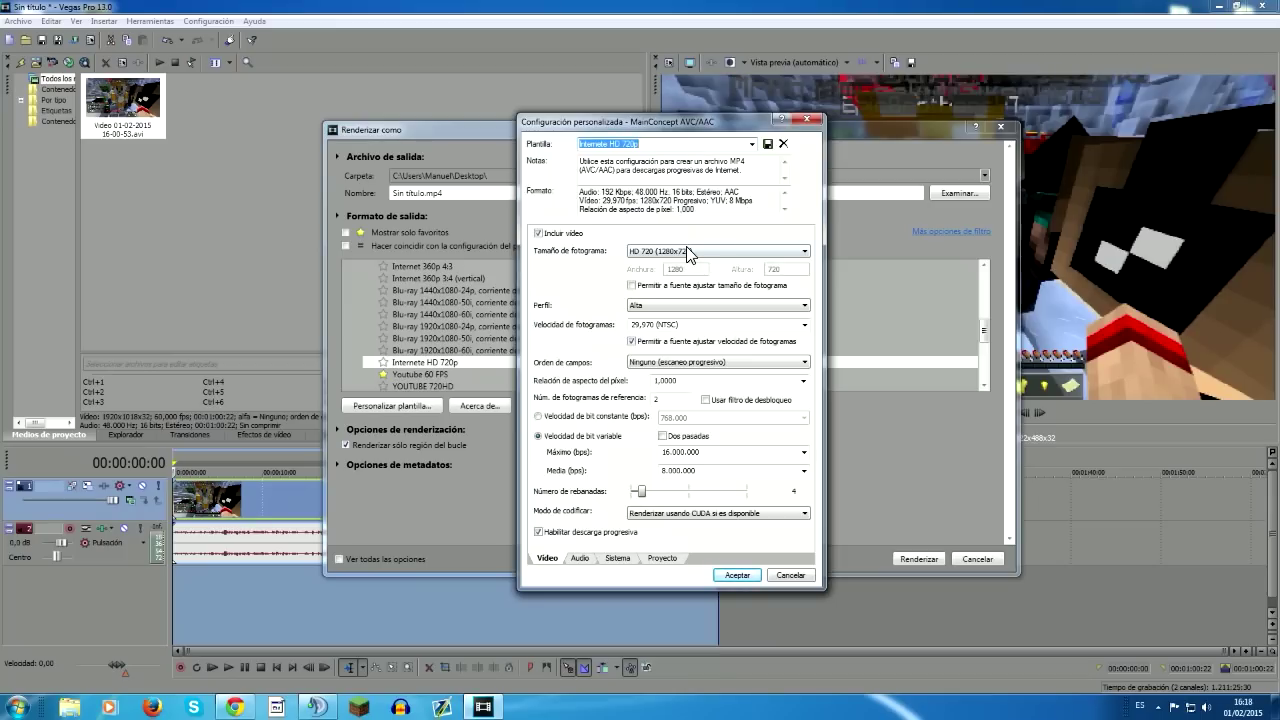
# - Keep the Alta profile and set the template's video frame rate to 60 fps
pyautogui.click(660, 306)
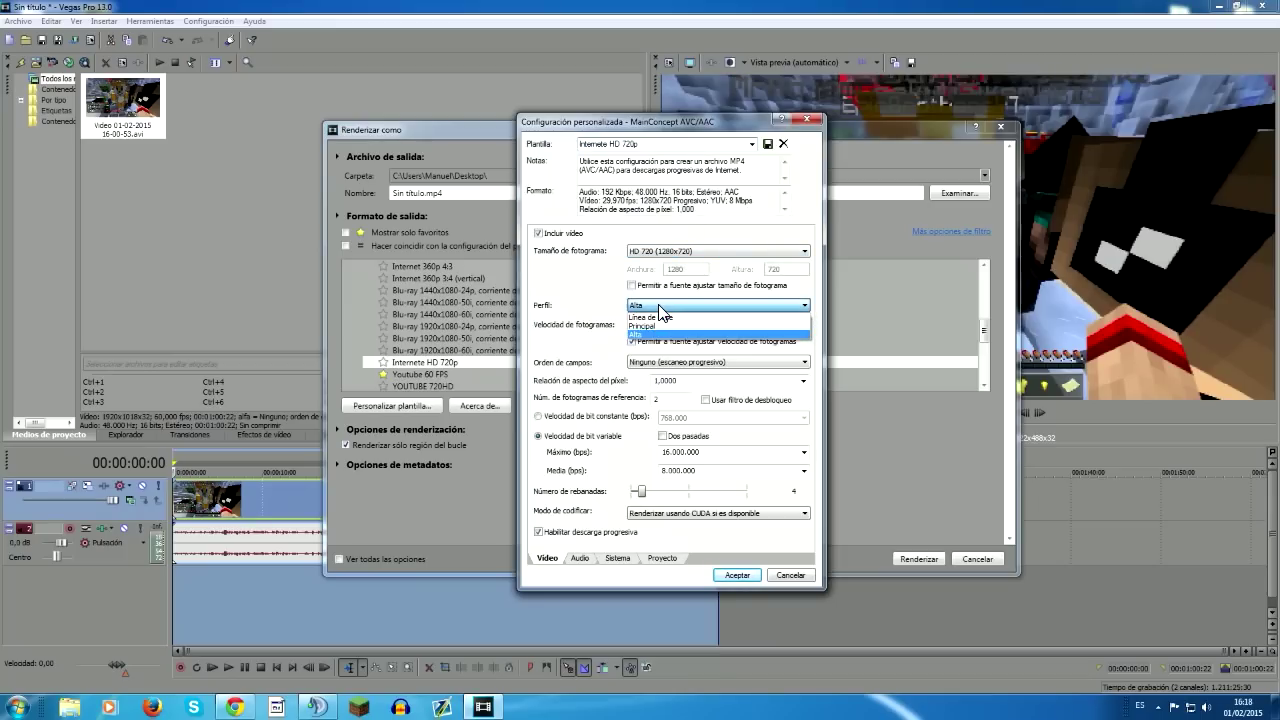
pyautogui.click(659, 306)
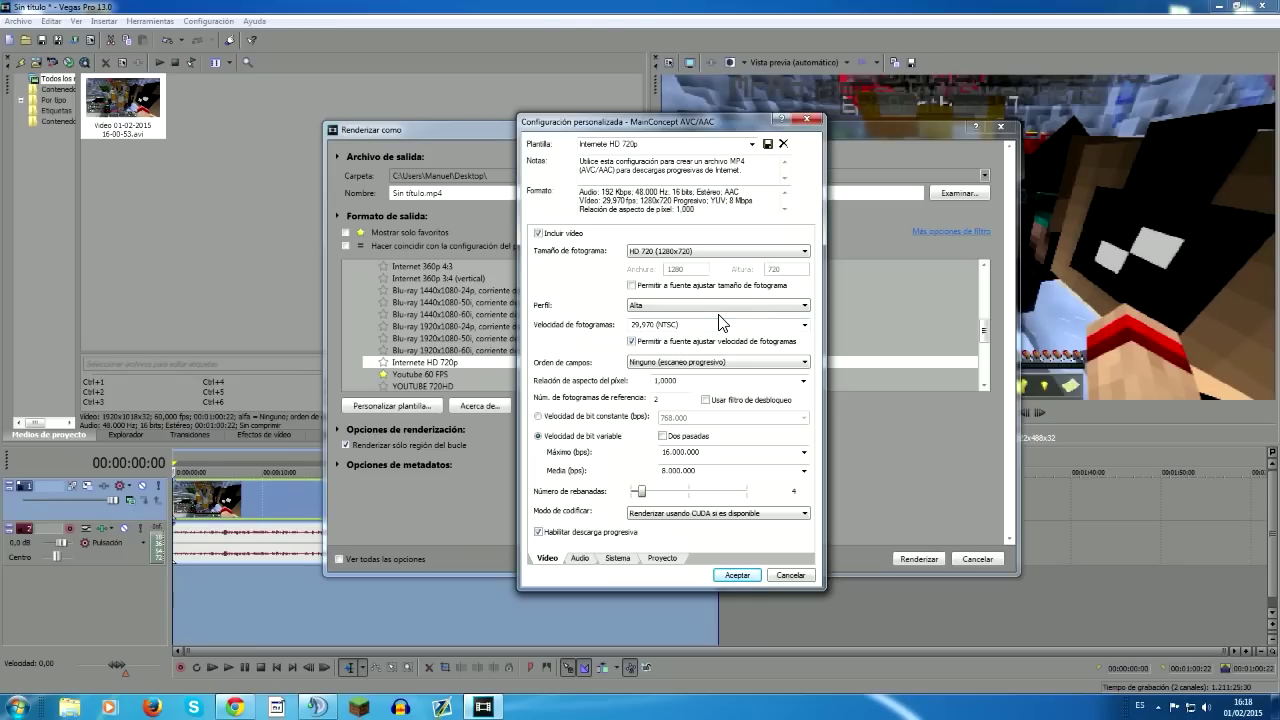
pyautogui.click(704, 327)
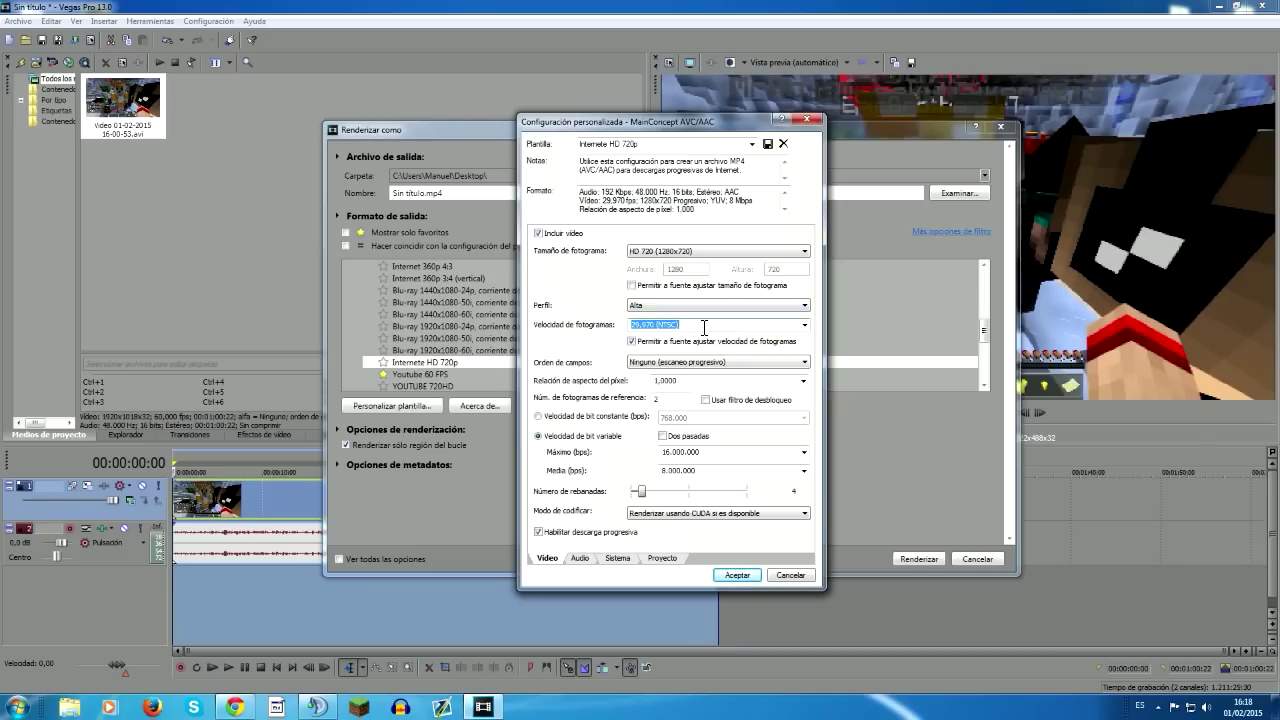
pyautogui.write('60')
pyautogui.press('Tab')
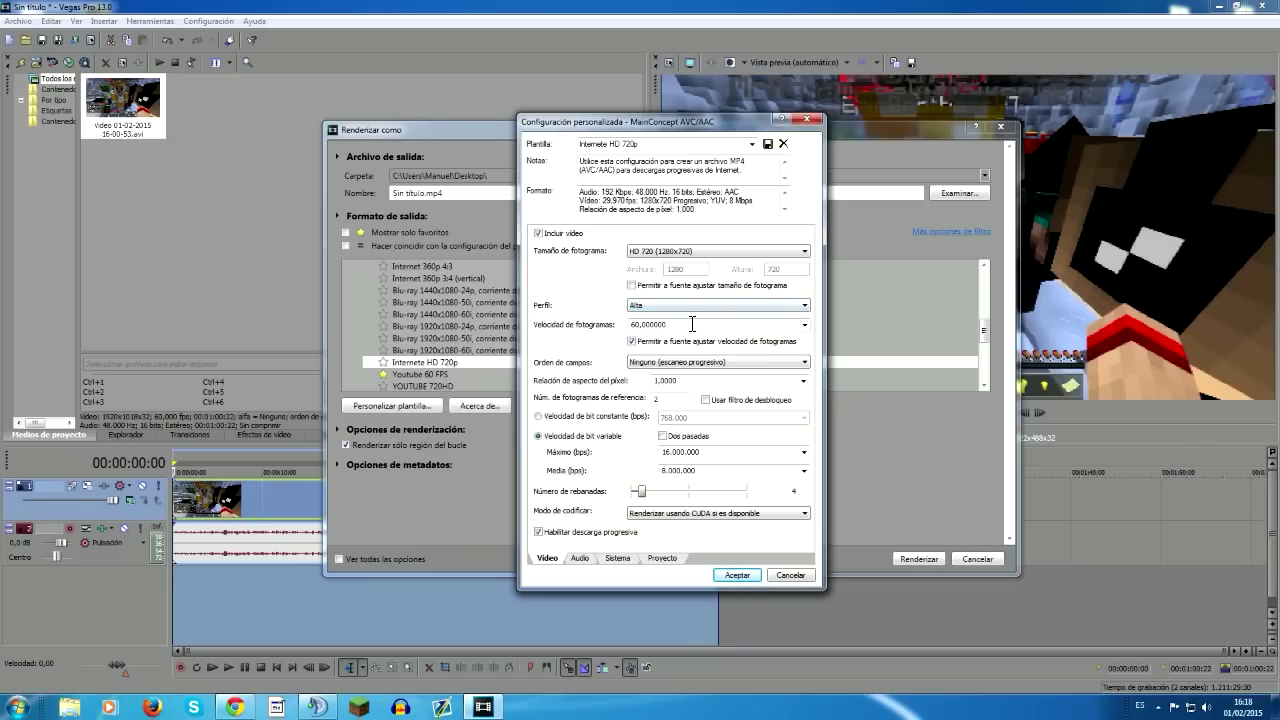
pyautogui.click(631, 341)
# - Set the template's encoding mode to Renderizar usando sólo CPU
pyautogui.click(776, 516)
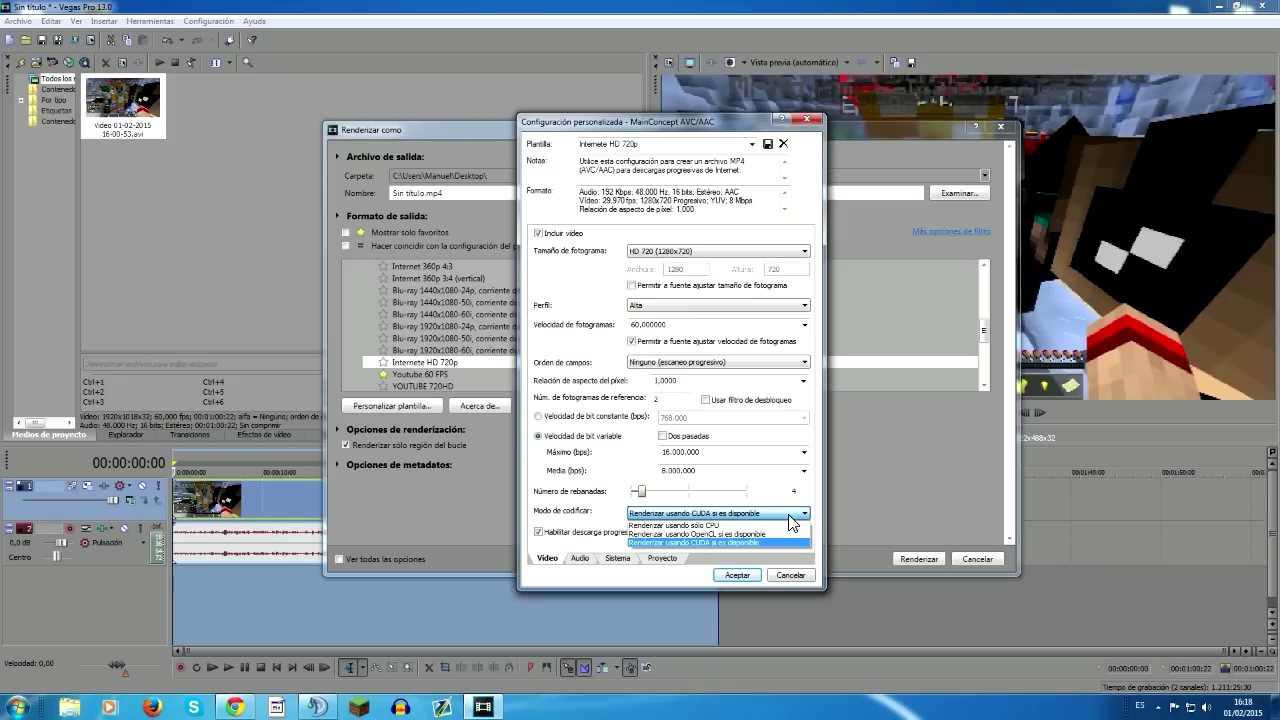
pyautogui.click(736, 524)
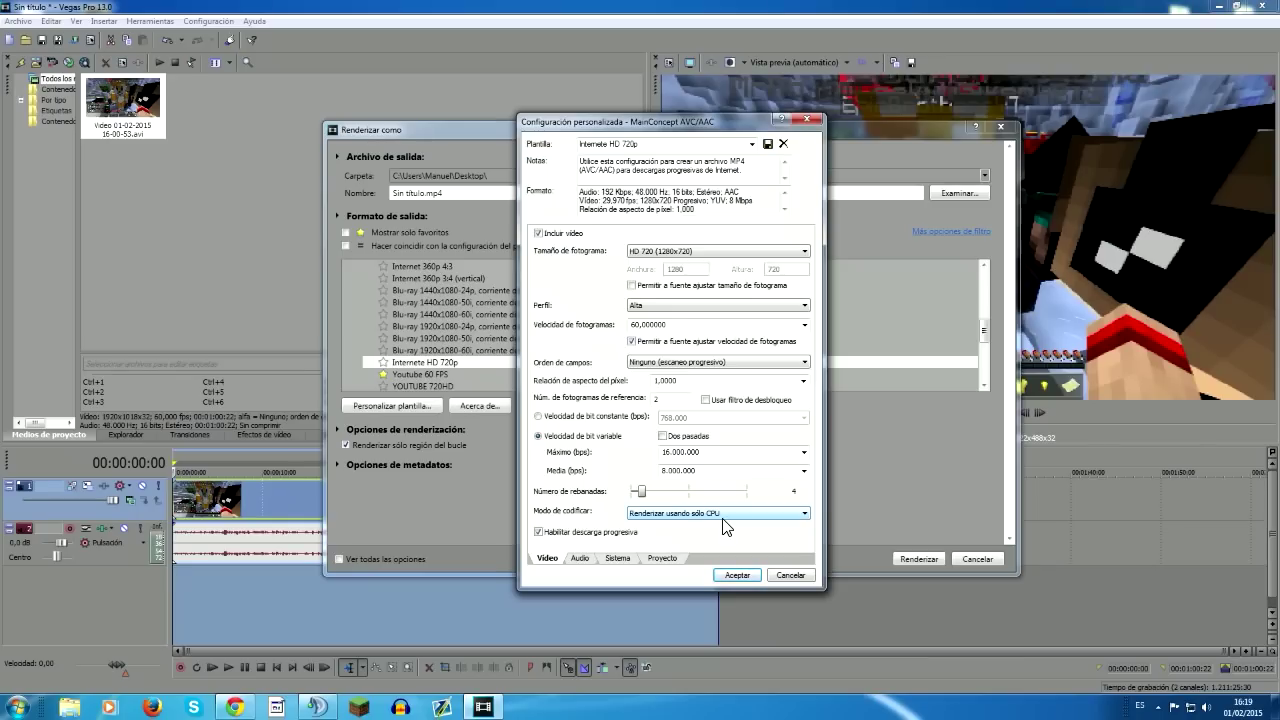
pyautogui.click(722, 515)
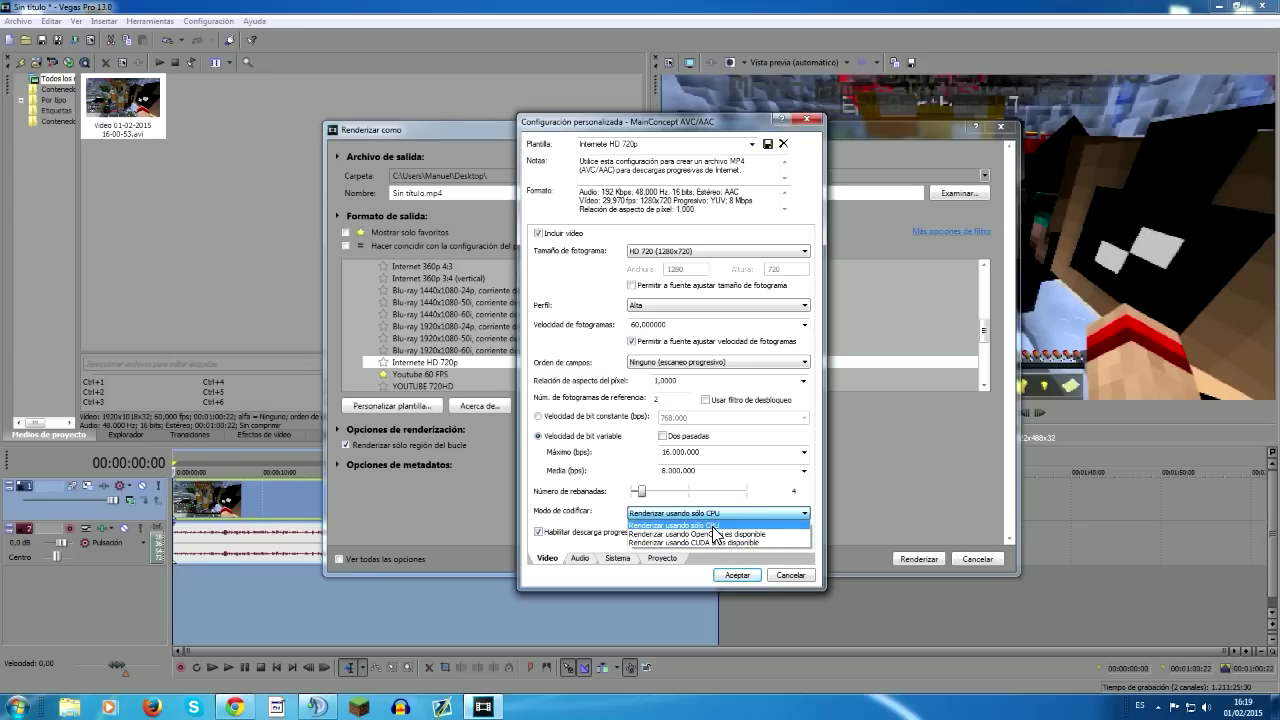
pyautogui.click(713, 526)
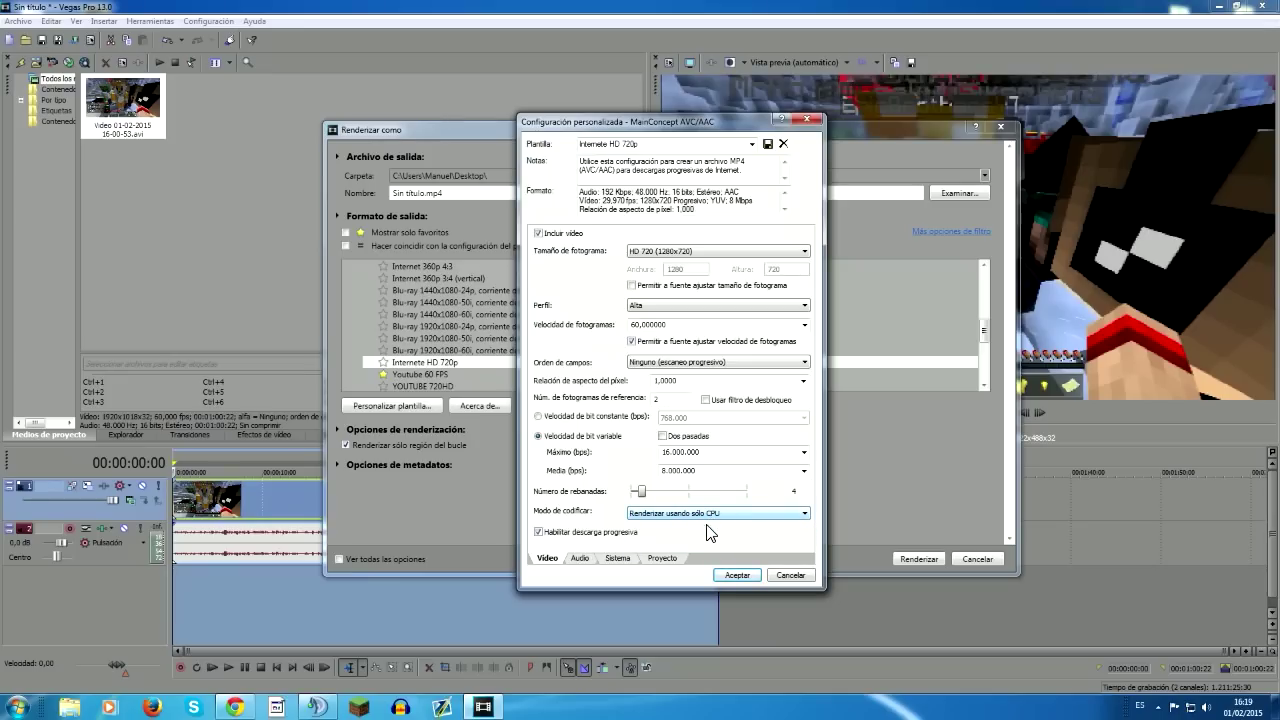
# - Review the template's audio and system settings, including the GPU check, and return to the video settings
pyautogui.click(594, 562)
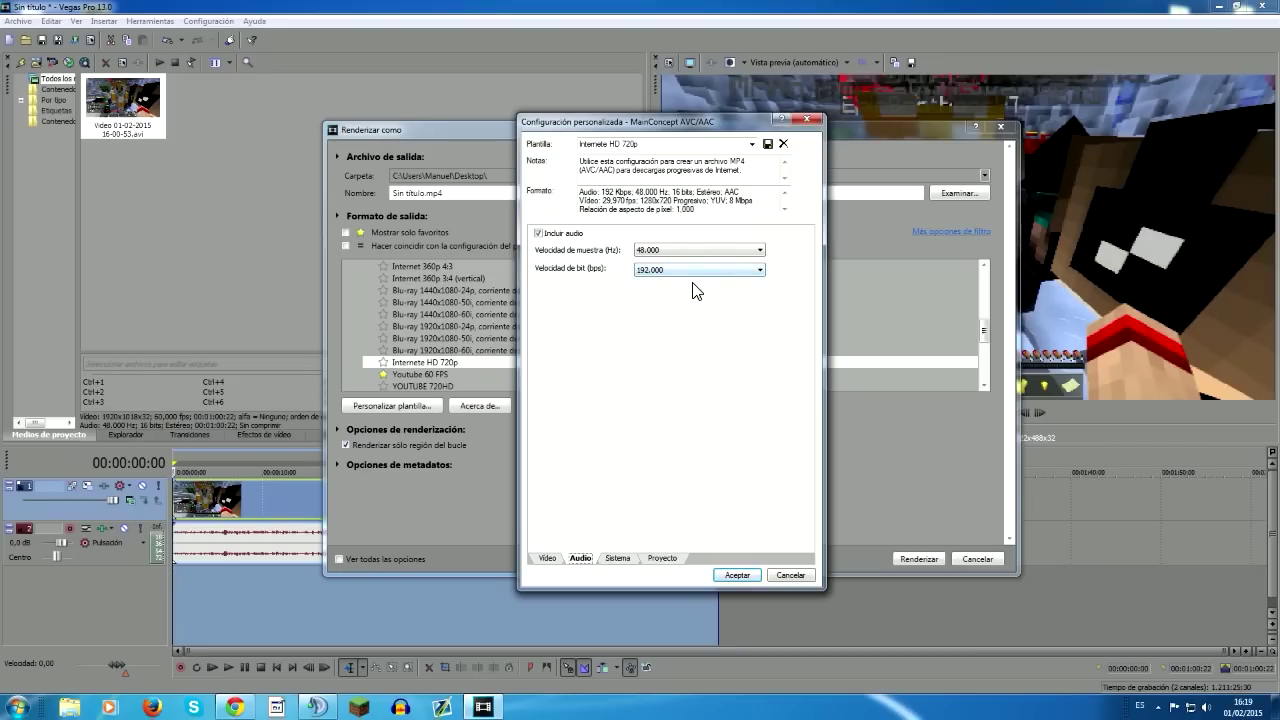
pyautogui.click(627, 557)
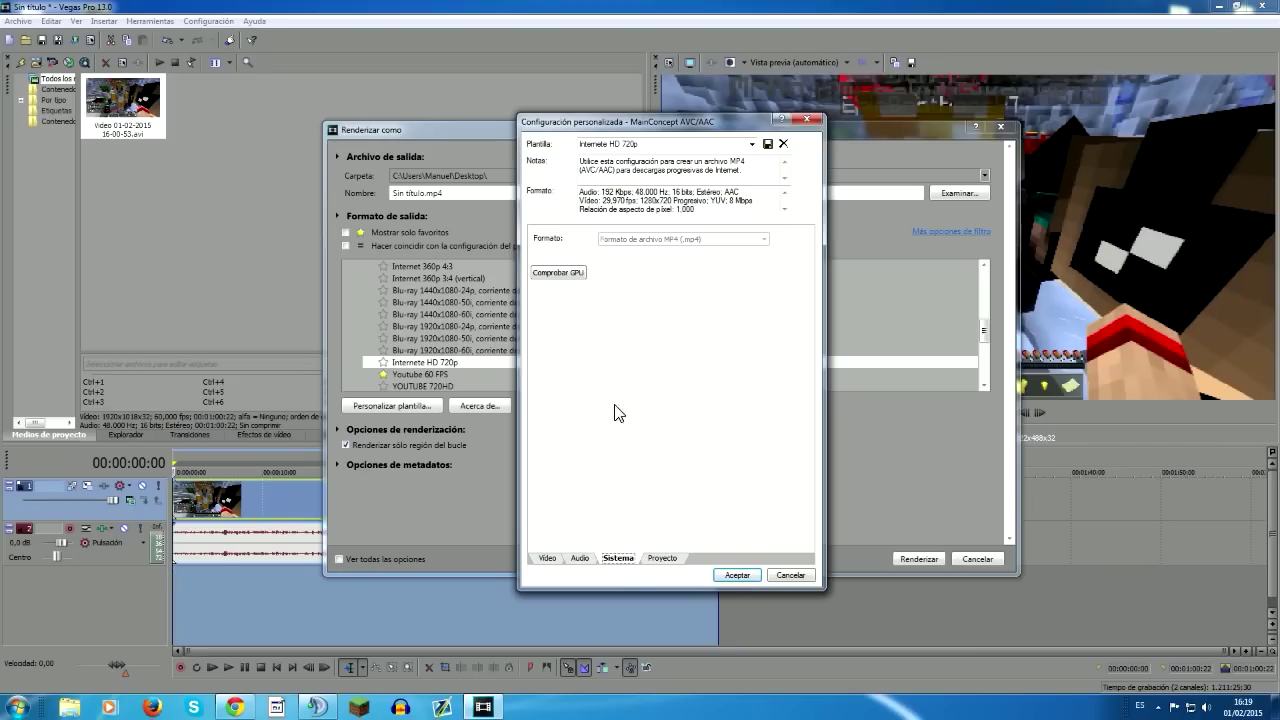
pyautogui.click(575, 276)
pyautogui.click(549, 560)
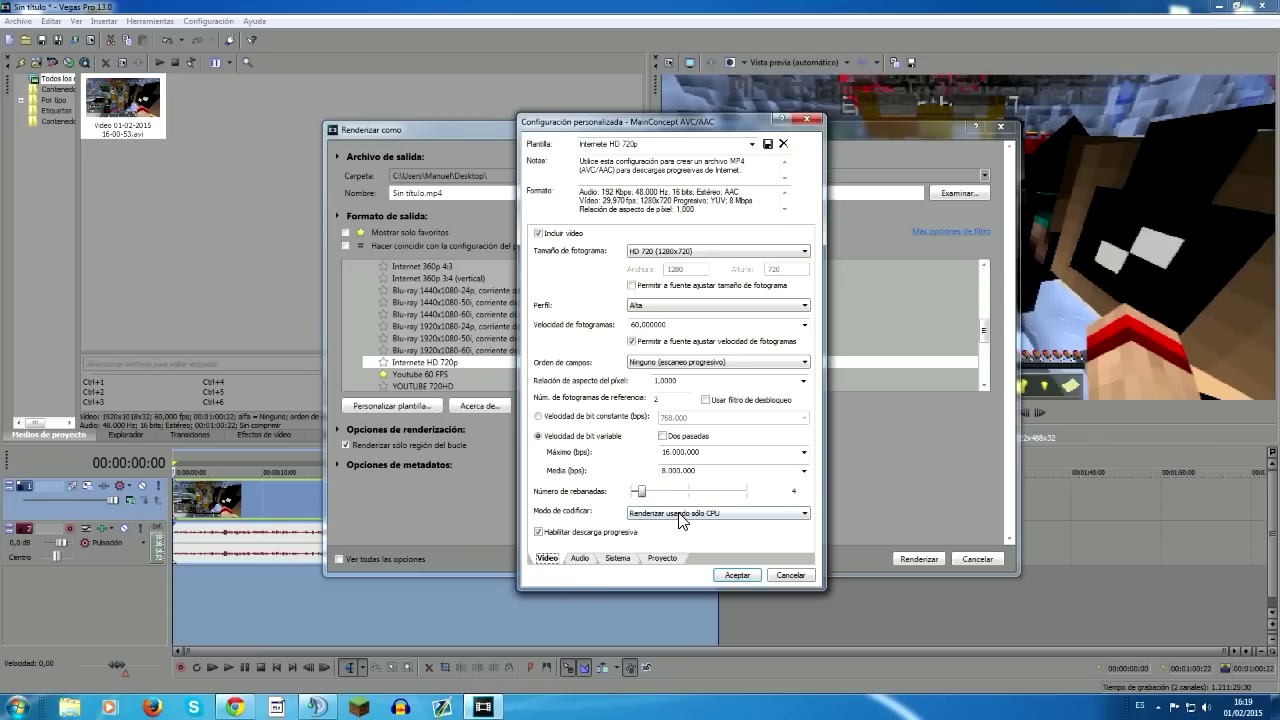
# - Set the template's video rendering quality to La mejor and accept the custom settings
pyautogui.click(656, 558)
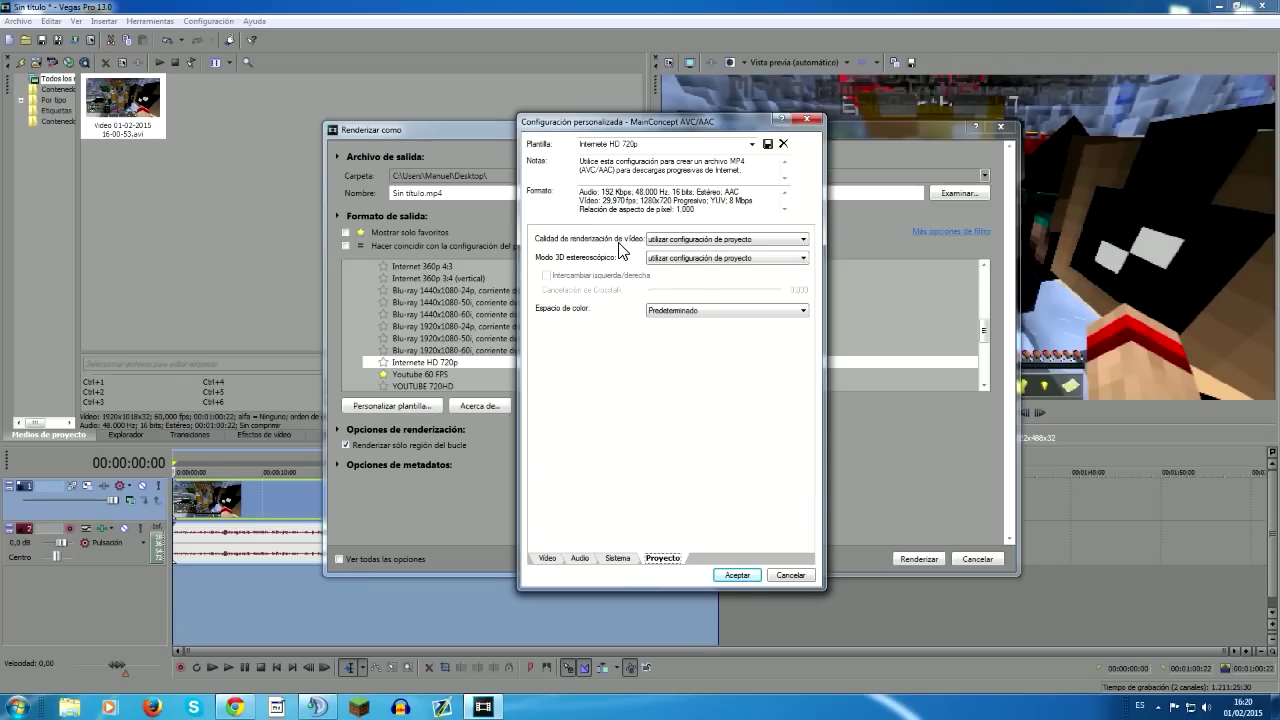
pyautogui.click(694, 241)
pyautogui.click(684, 287)
pyautogui.click(545, 558)
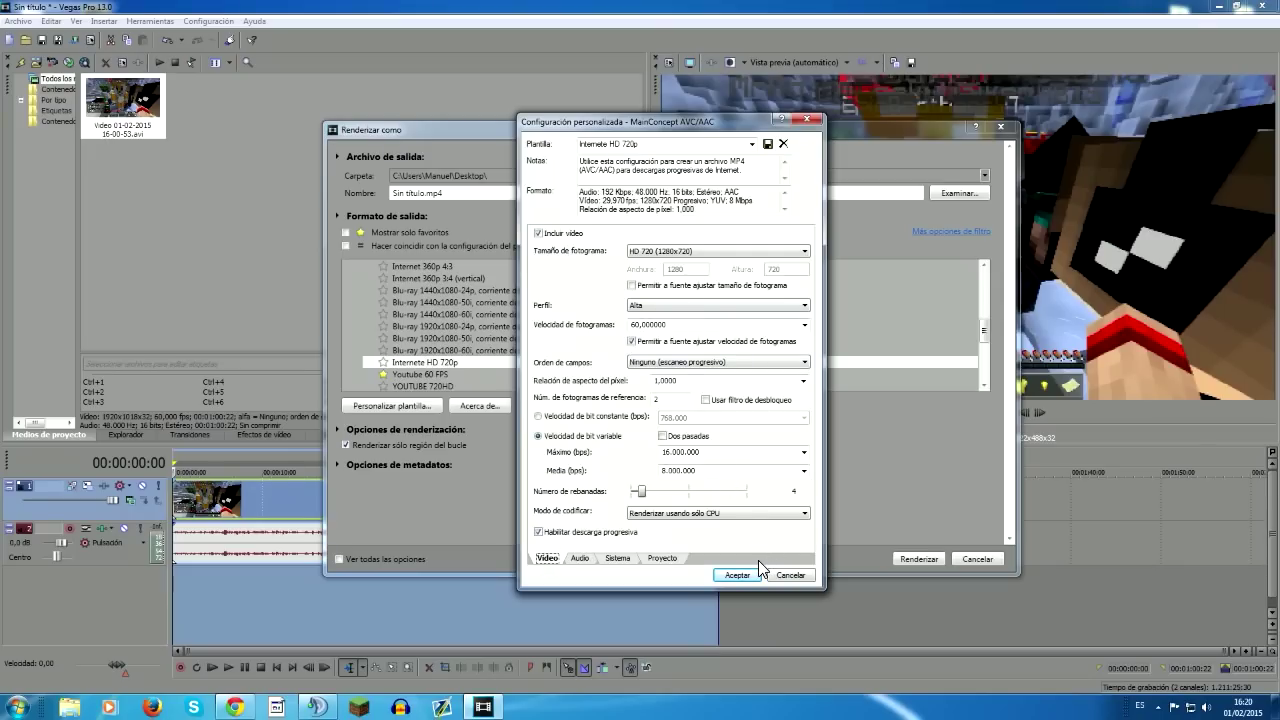
pyautogui.click(736, 575)
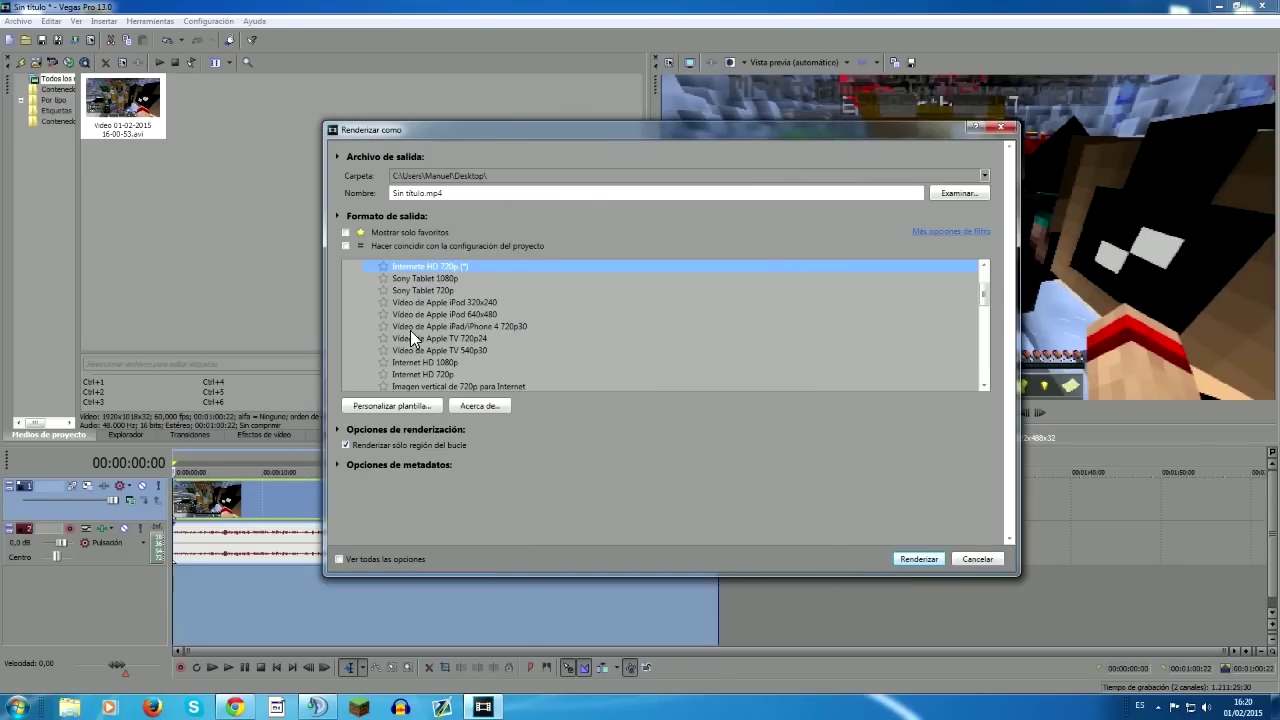
# - Mark the customised Internete HD 720p (*) template as a favourite and show only favourite templates
pyautogui.scroll(1, 474, 278)
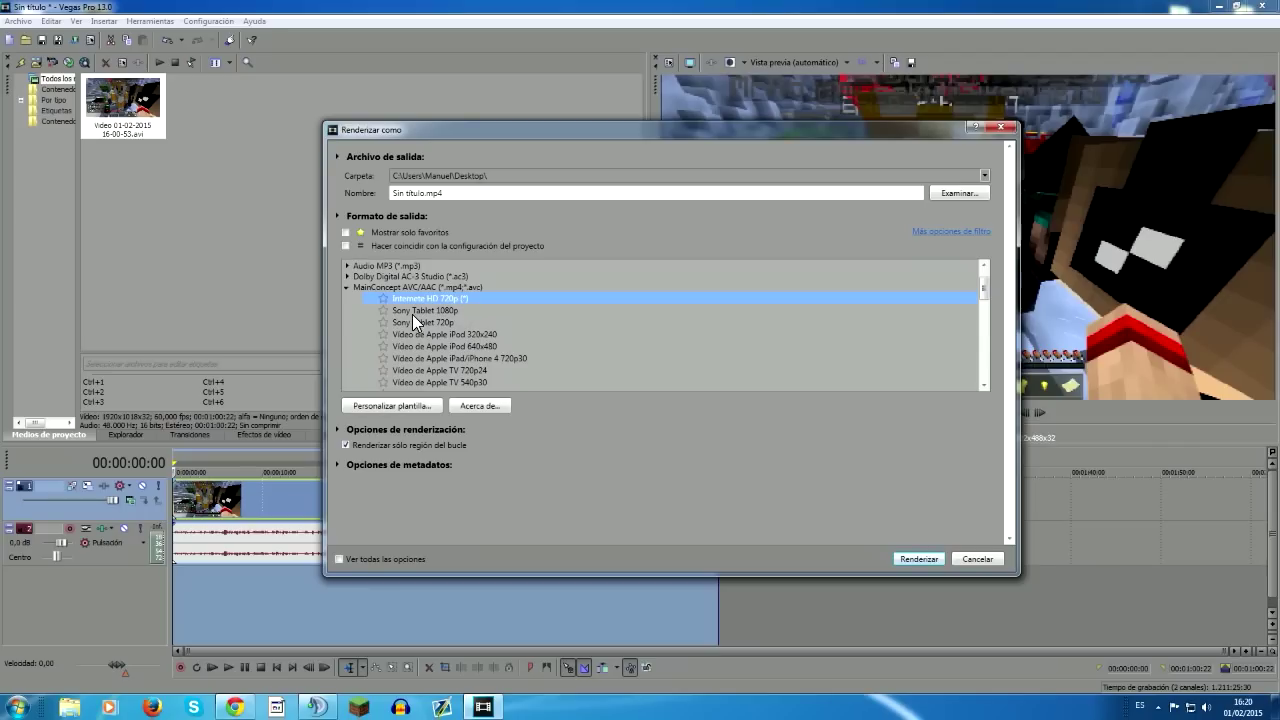
pyautogui.click(386, 298)
pyautogui.click(344, 233)
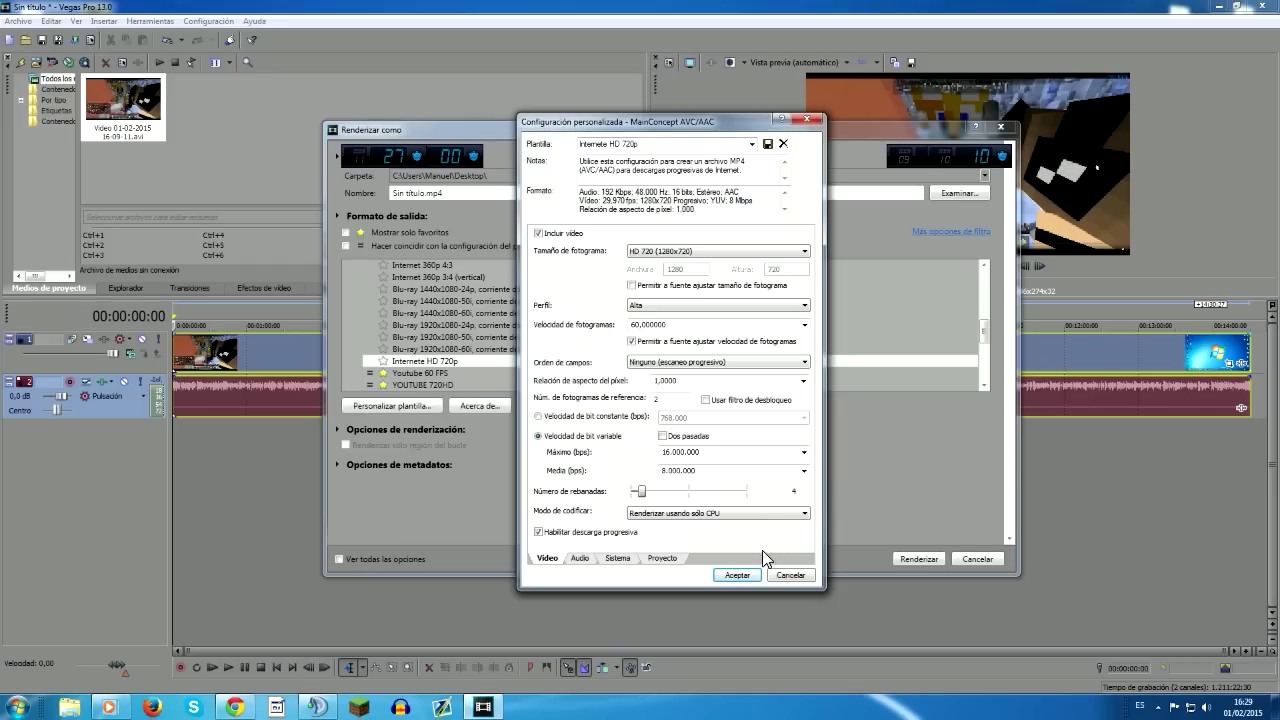
# - Accept the custom settings, reopen them for Internete HD 720p (*) and rename the template 1280x720
pyautogui.click(737, 575)
pyautogui.scroll(2, 470, 285)
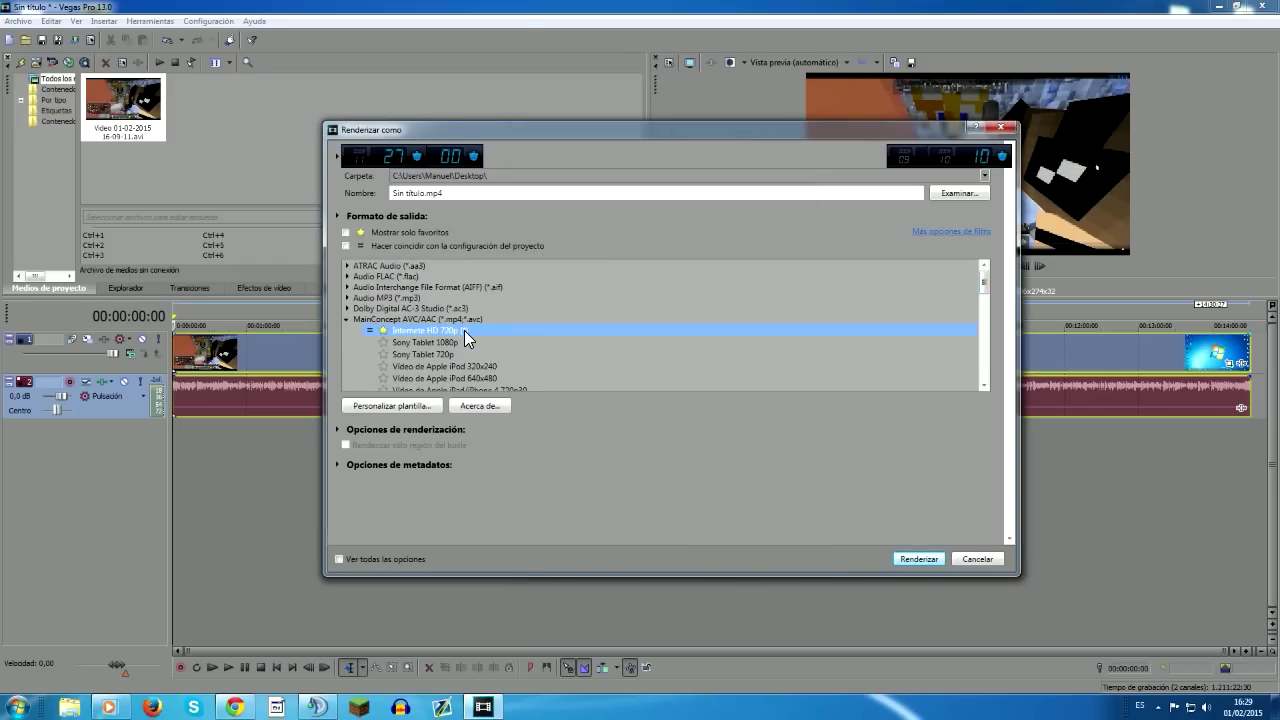
pyautogui.click(426, 408)
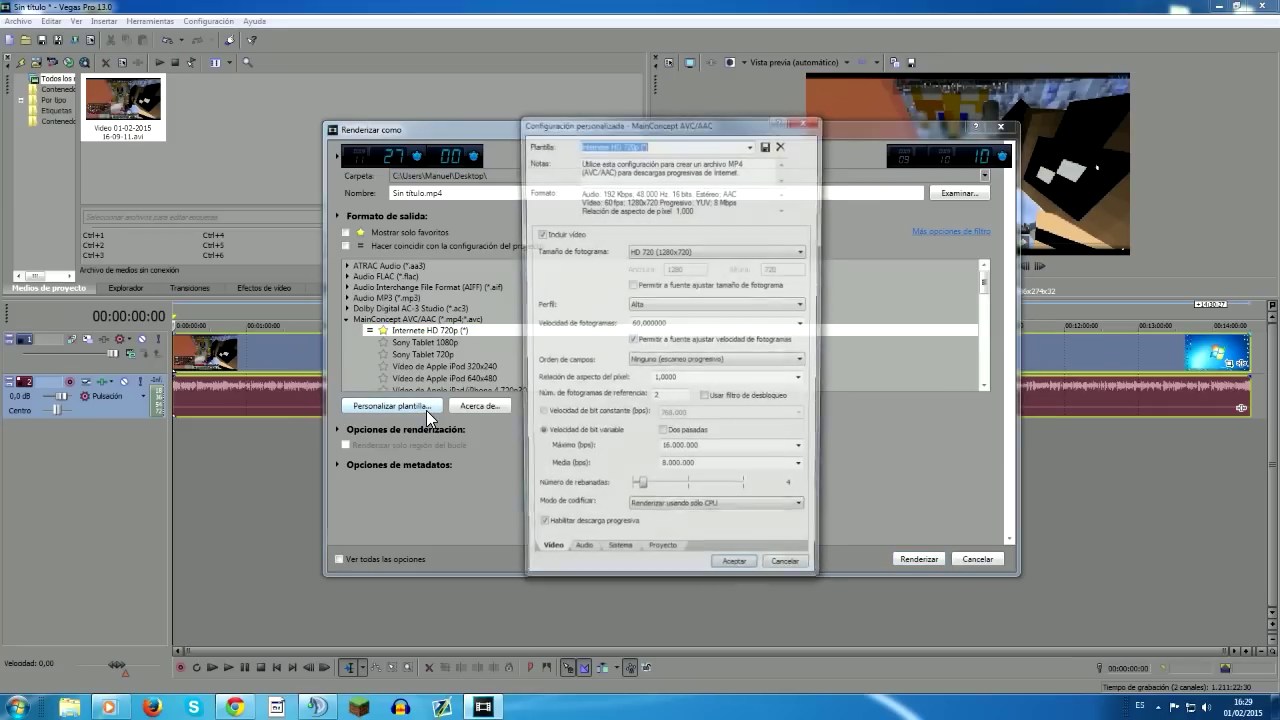
pyautogui.moveTo(654, 145); pyautogui.dragTo(436, 132)
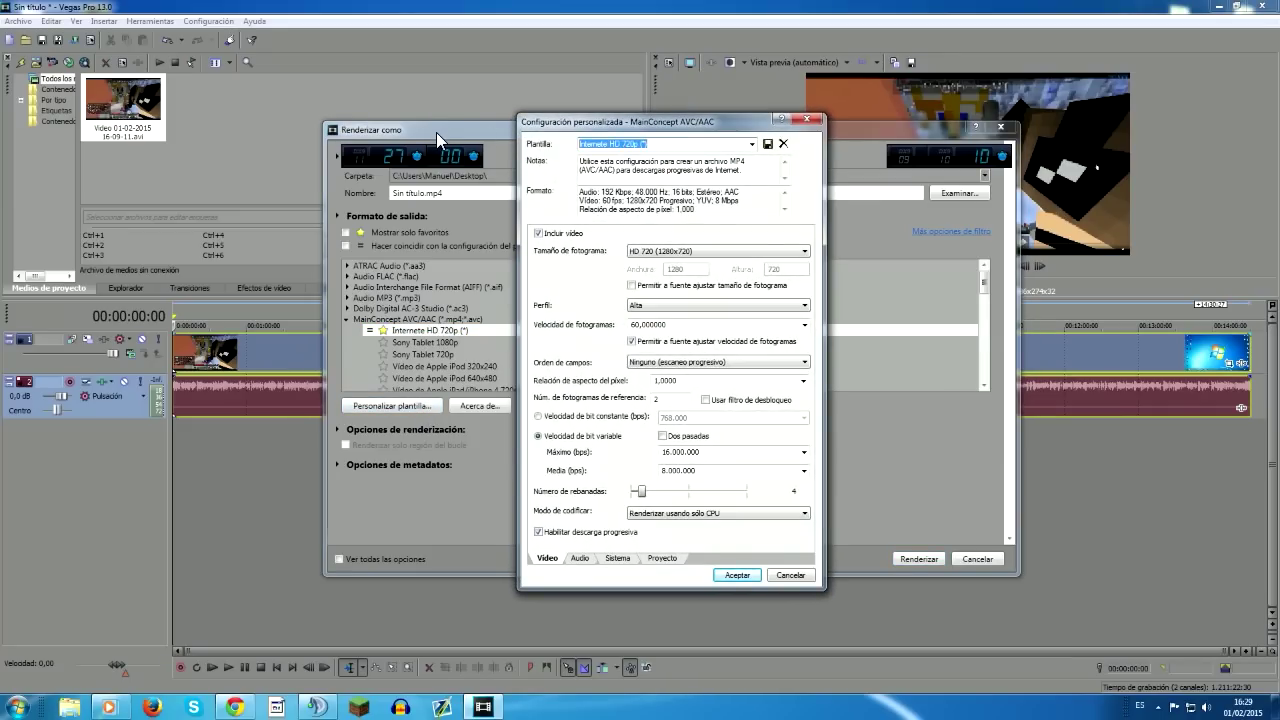
pyautogui.write('1280x720')
pyautogui.press('Return')
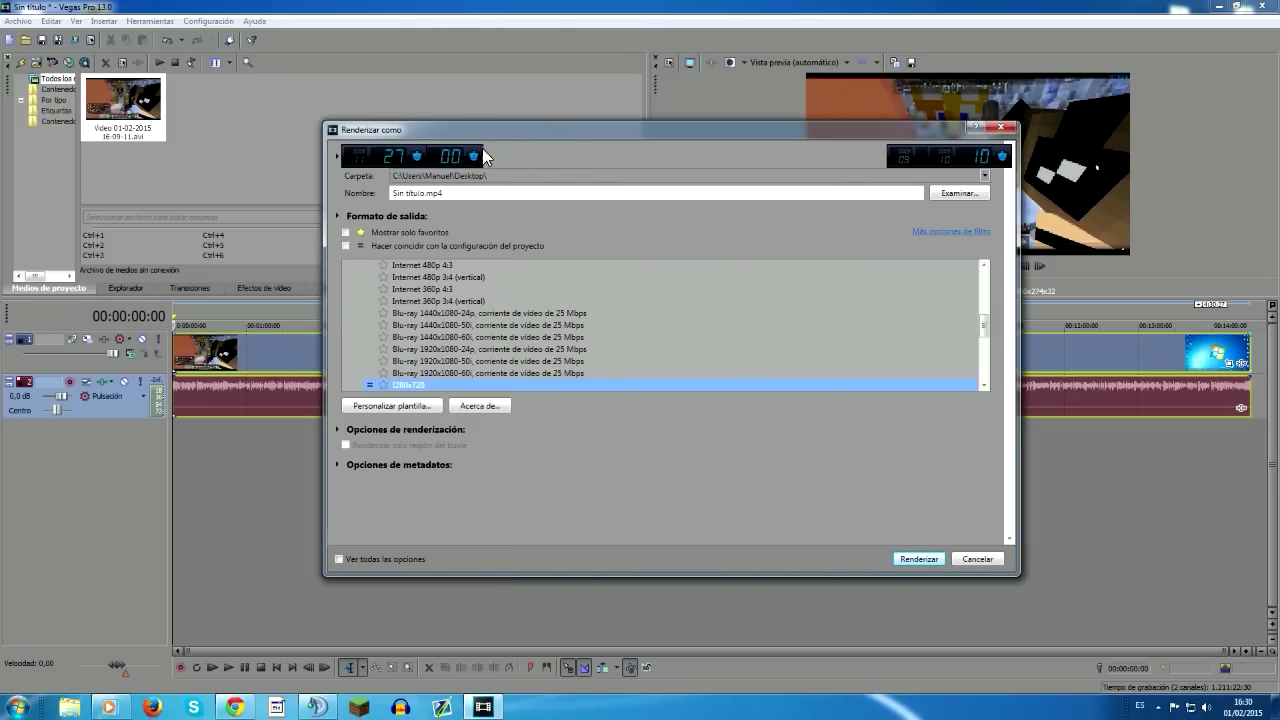
# - Mark the 1280x720 template as a favourite, then open its custom settings for review and close them
pyautogui.scroll(-1, 690, 345)
pyautogui.scroll(-1, 690, 345)
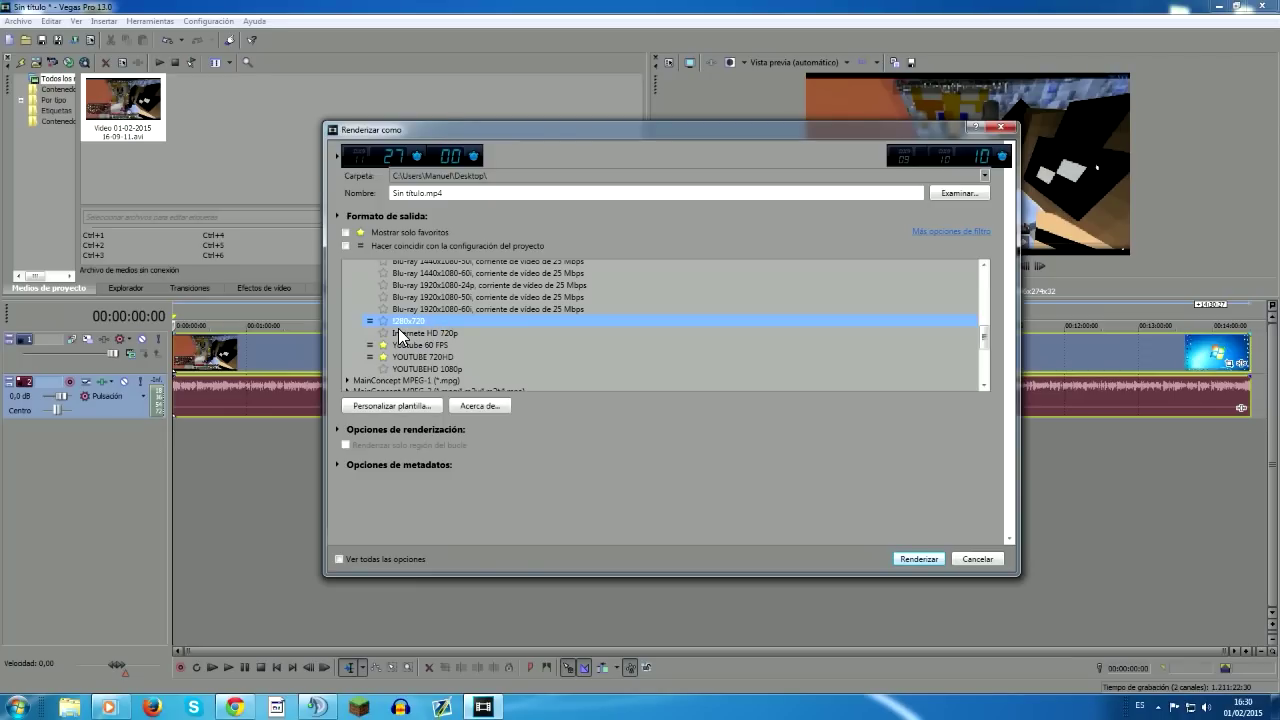
pyautogui.click(382, 321)
pyautogui.scroll(2, 506, 355)
pyautogui.scroll(1, 505, 350)
pyautogui.scroll(-3, 504, 350)
pyautogui.click(402, 404)
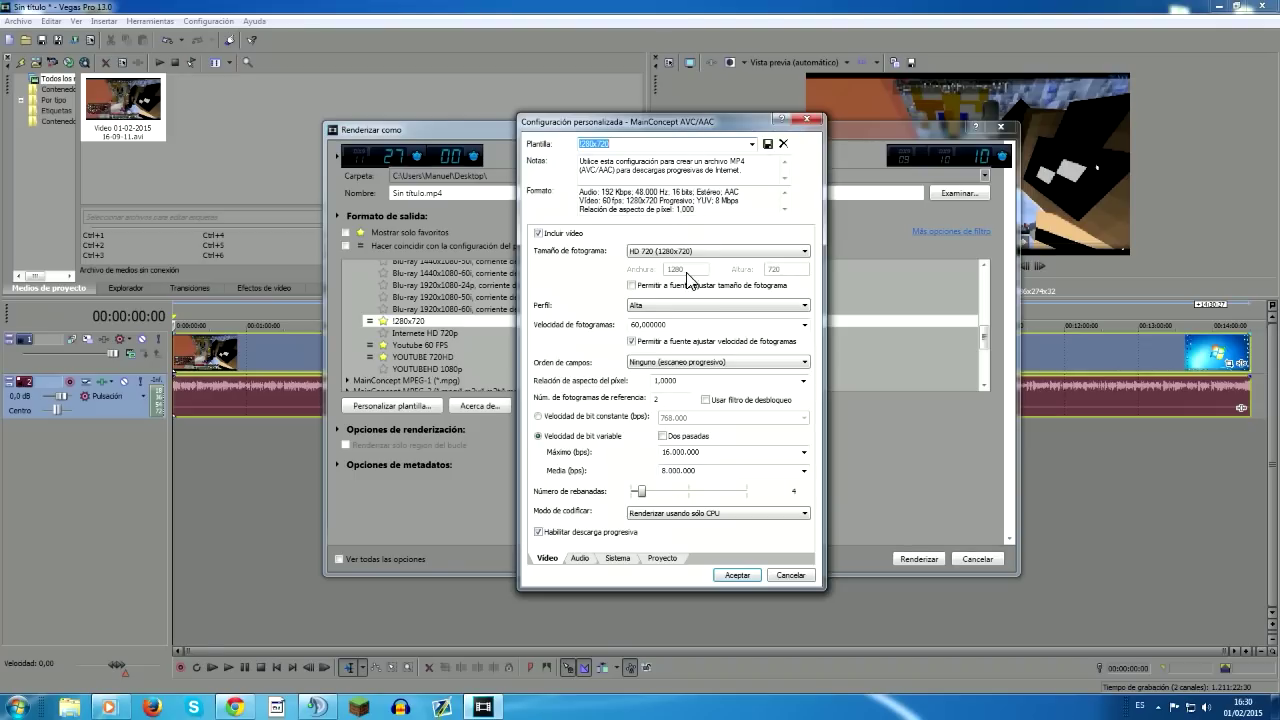
pyautogui.click(806, 120)
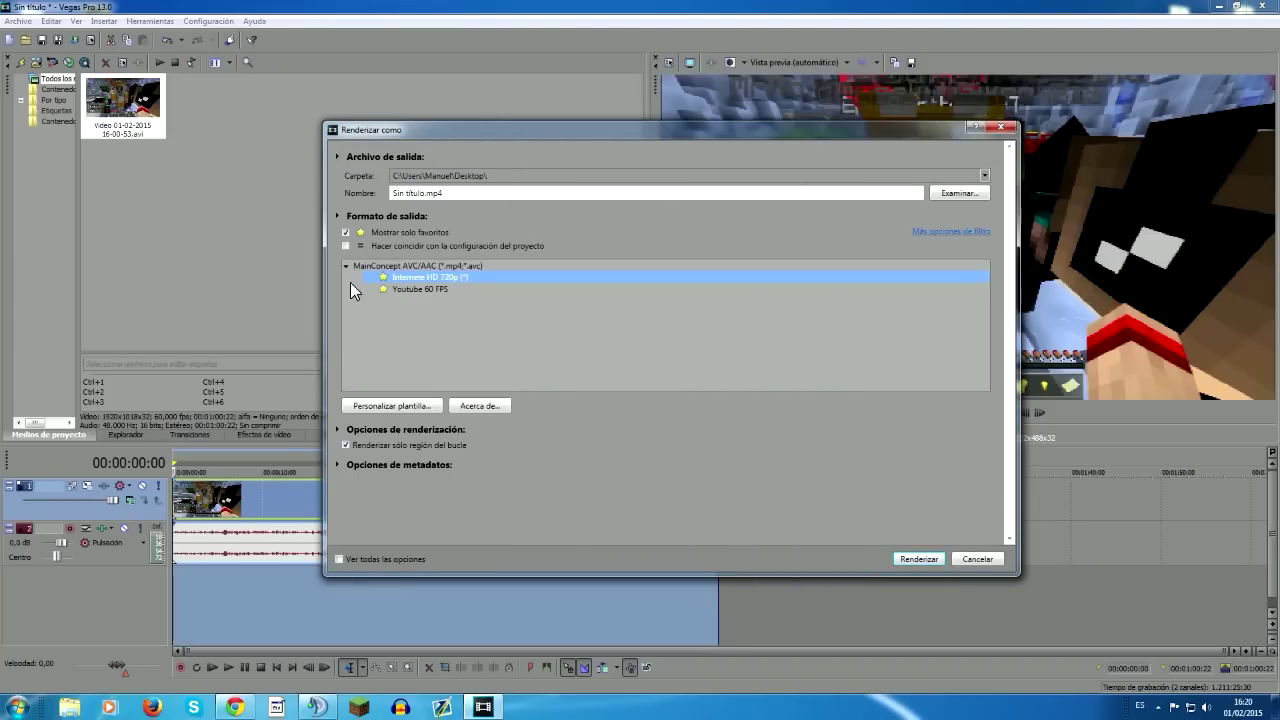
# - Recheck the Internete HD 720p (*) custom settings and name the output file MisGuys.mp4
pyautogui.click(414, 405)
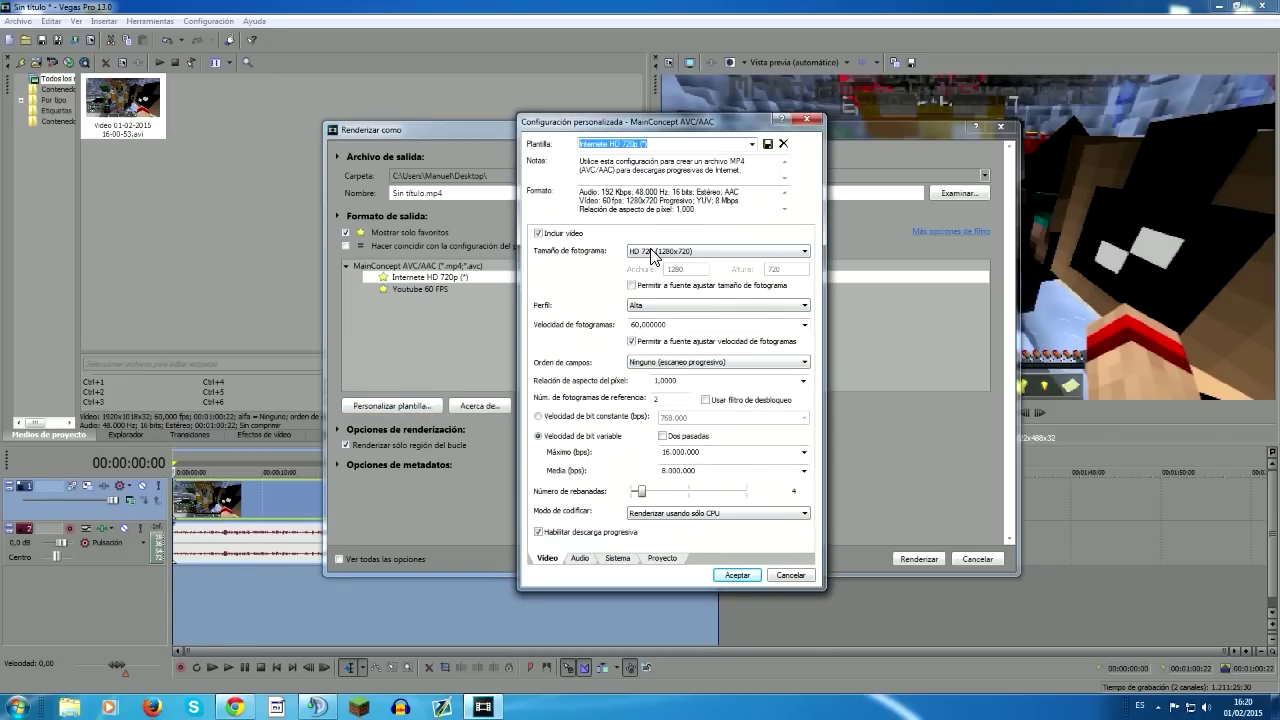
pyautogui.click(742, 574)
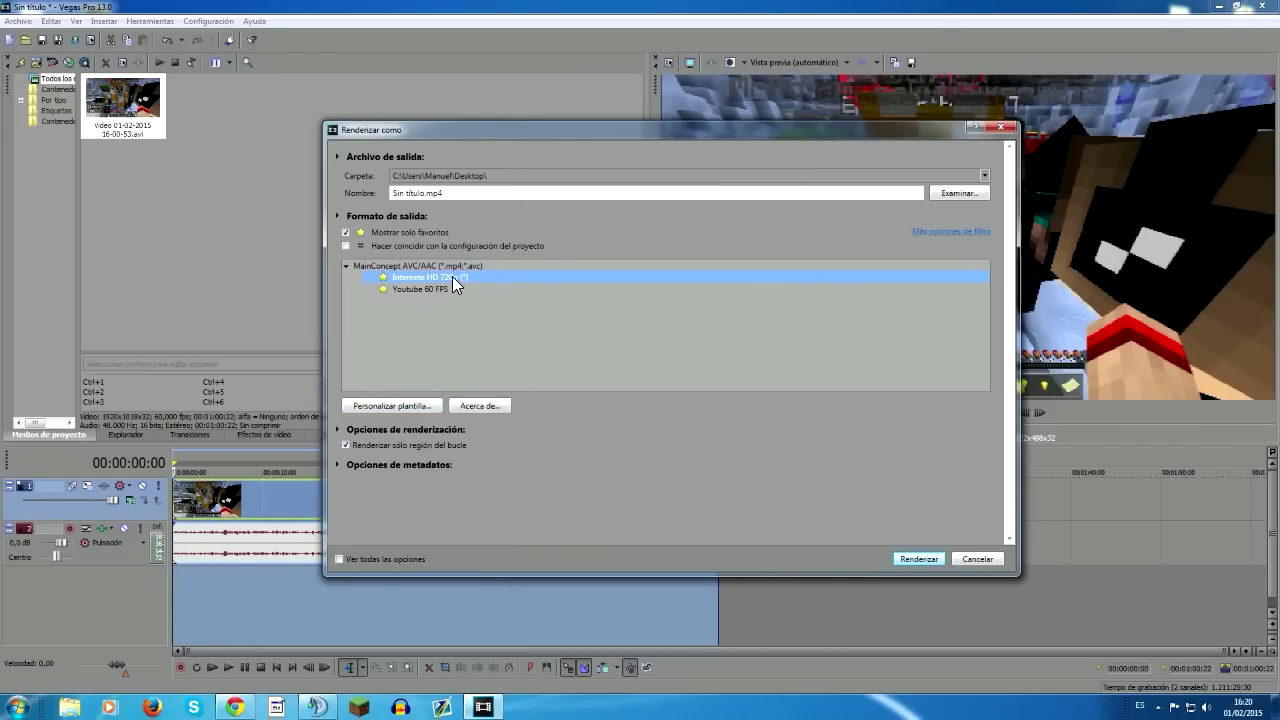
pyautogui.click(422, 193)
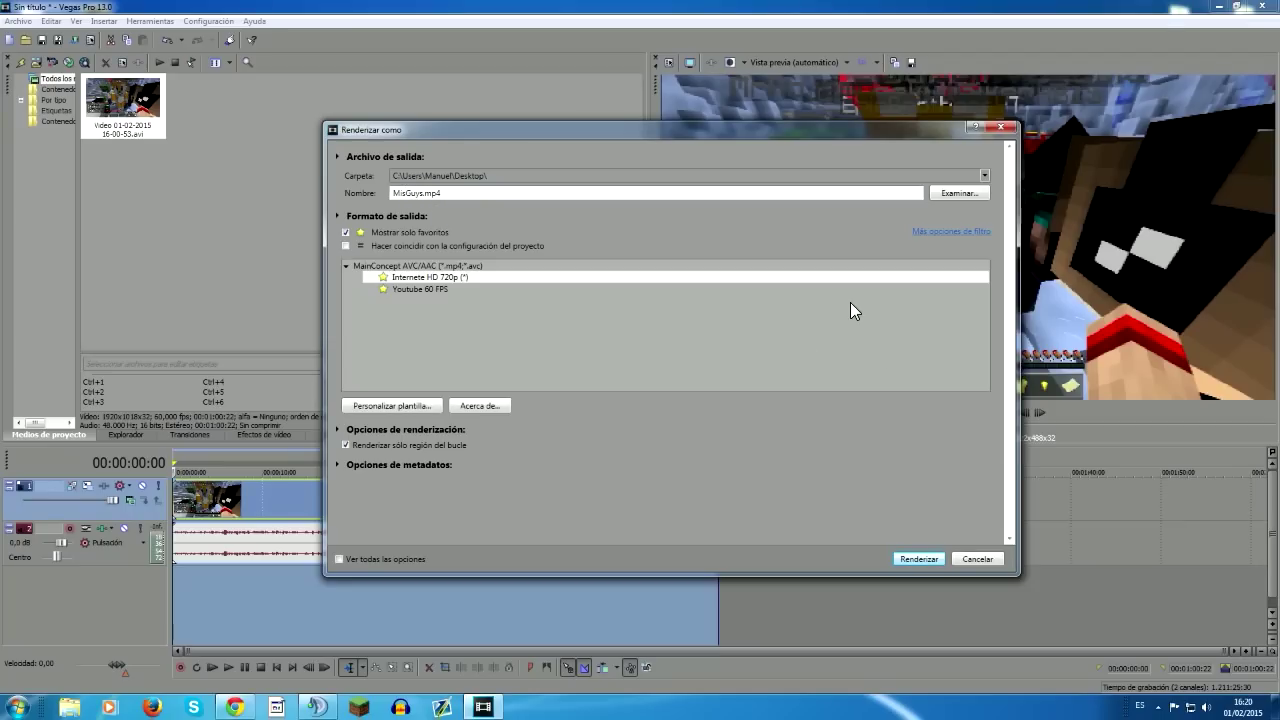
pyautogui.click(516, 277)
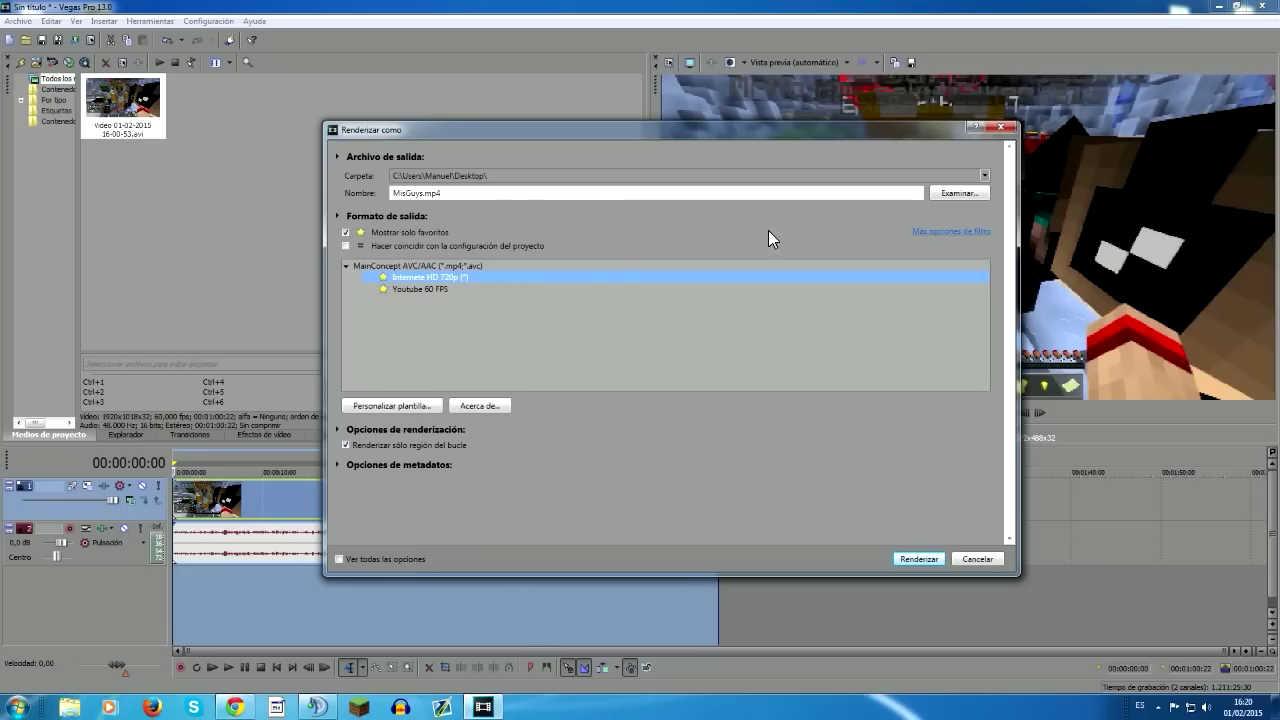
# - Show all output formats again and open the custom settings of the YOUTUBEHD 1080p template
pyautogui.click(345, 231)
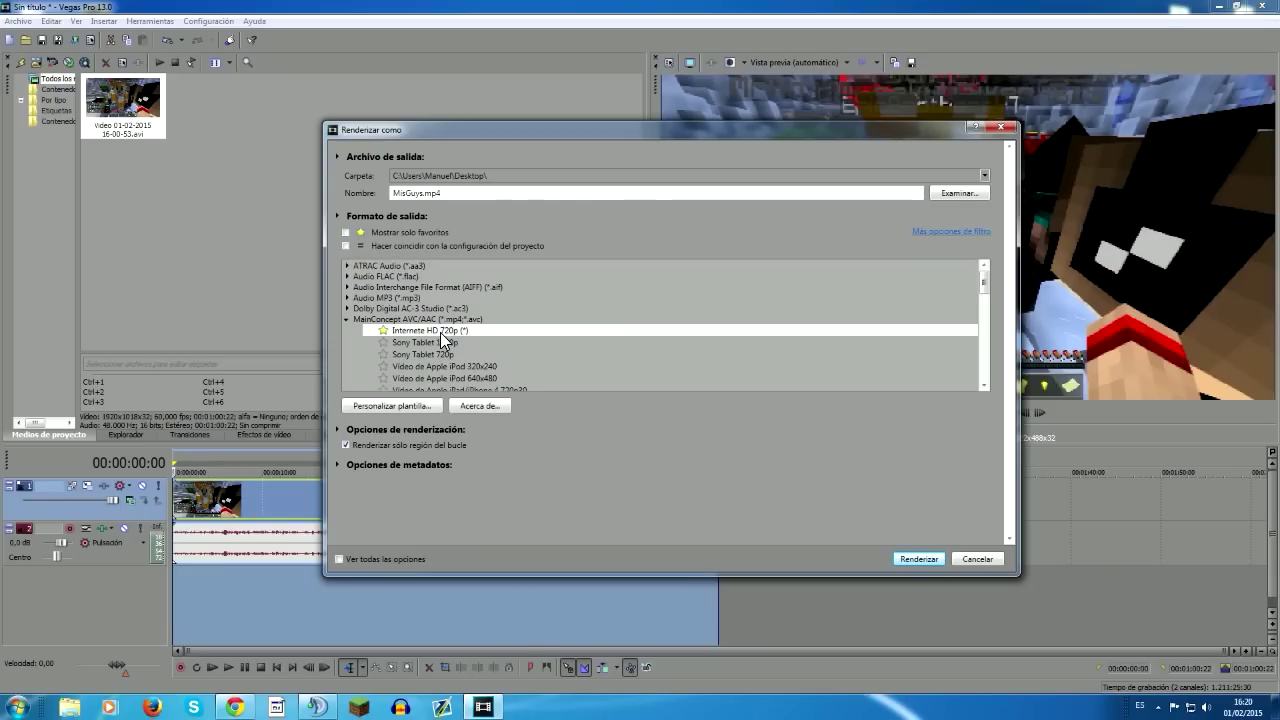
pyautogui.click(576, 376)
pyautogui.scroll(-5, 574, 378)
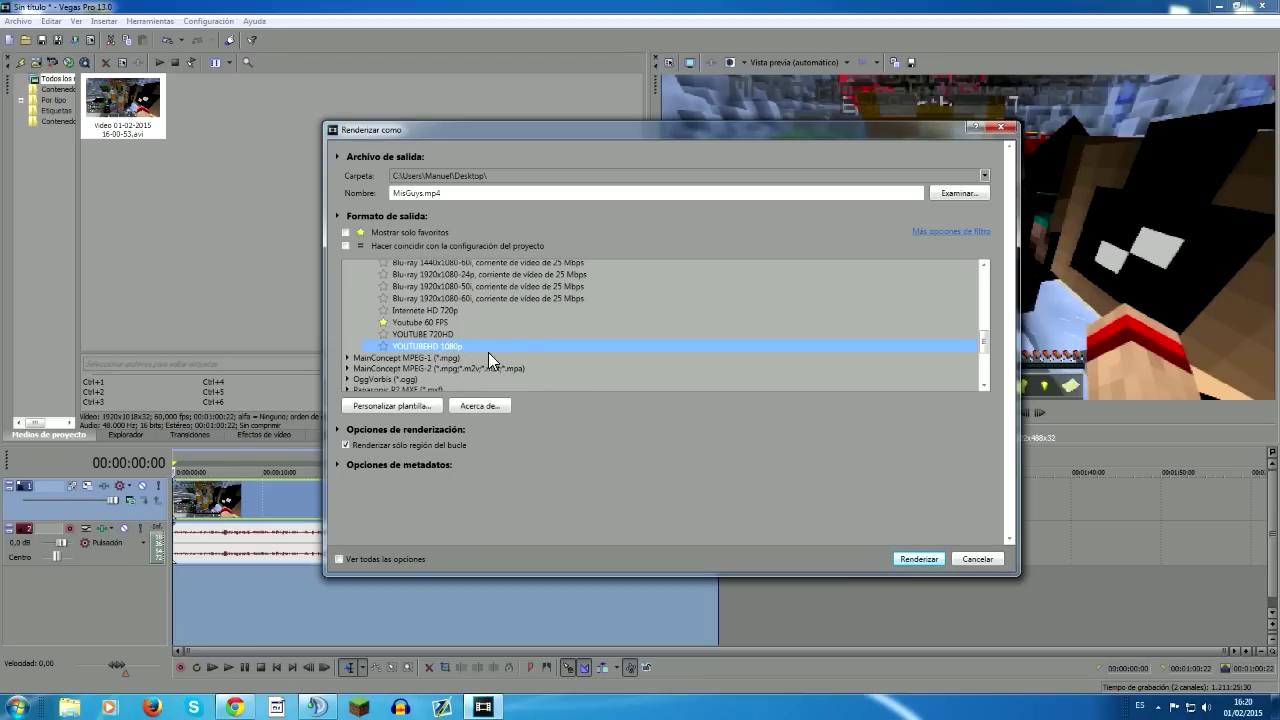
pyautogui.click(410, 401)
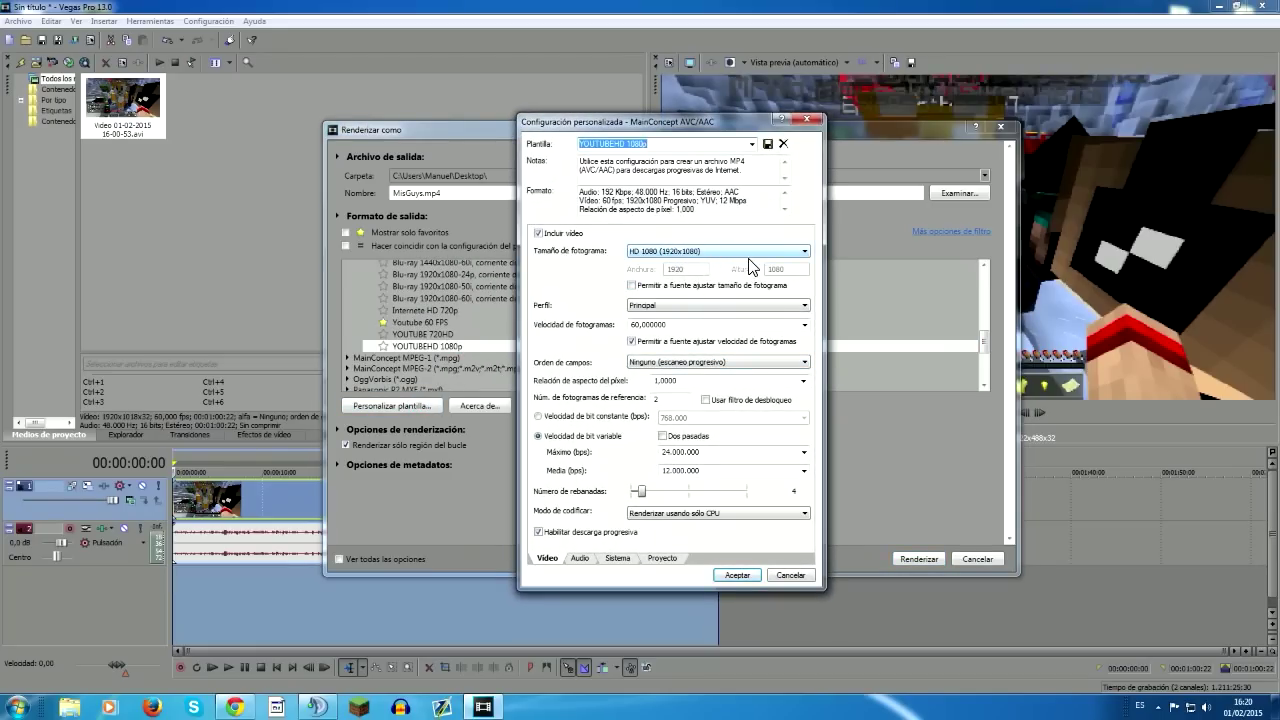
# - Keep the frame size at HD 1080 (1920x1080) and review the template's audio, system and project settings
pyautogui.click(751, 251)
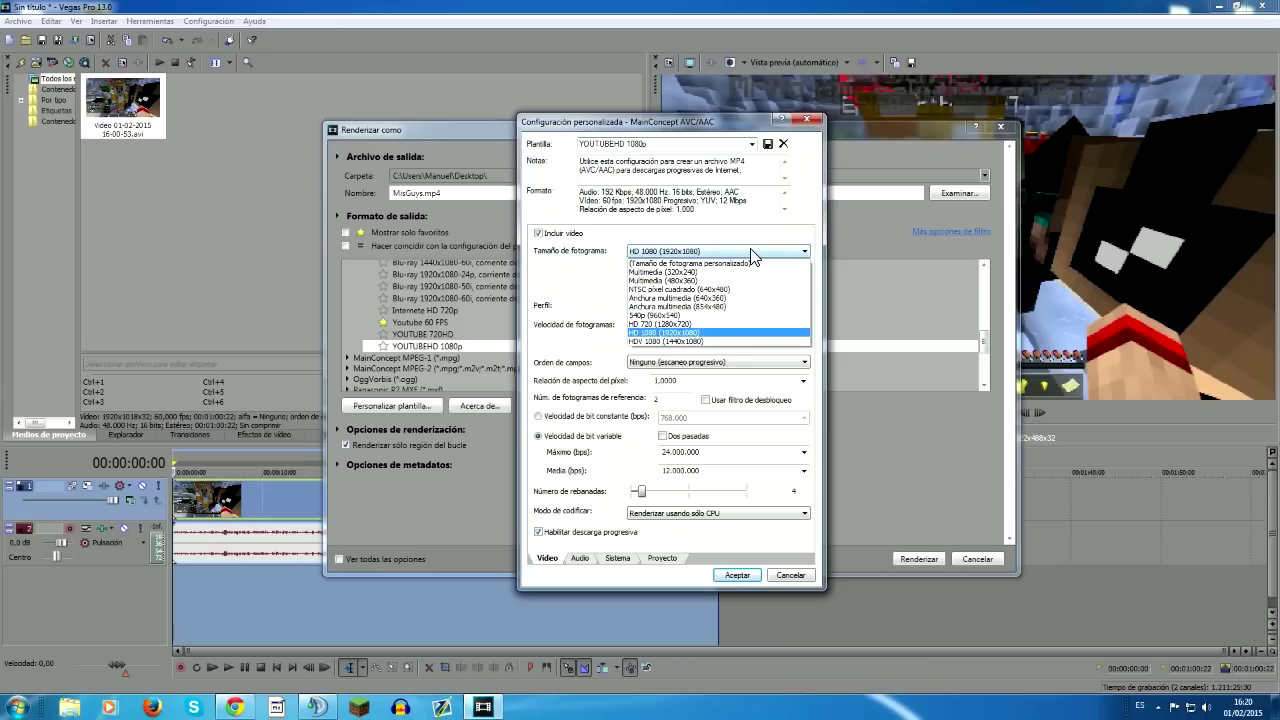
pyautogui.click(724, 331)
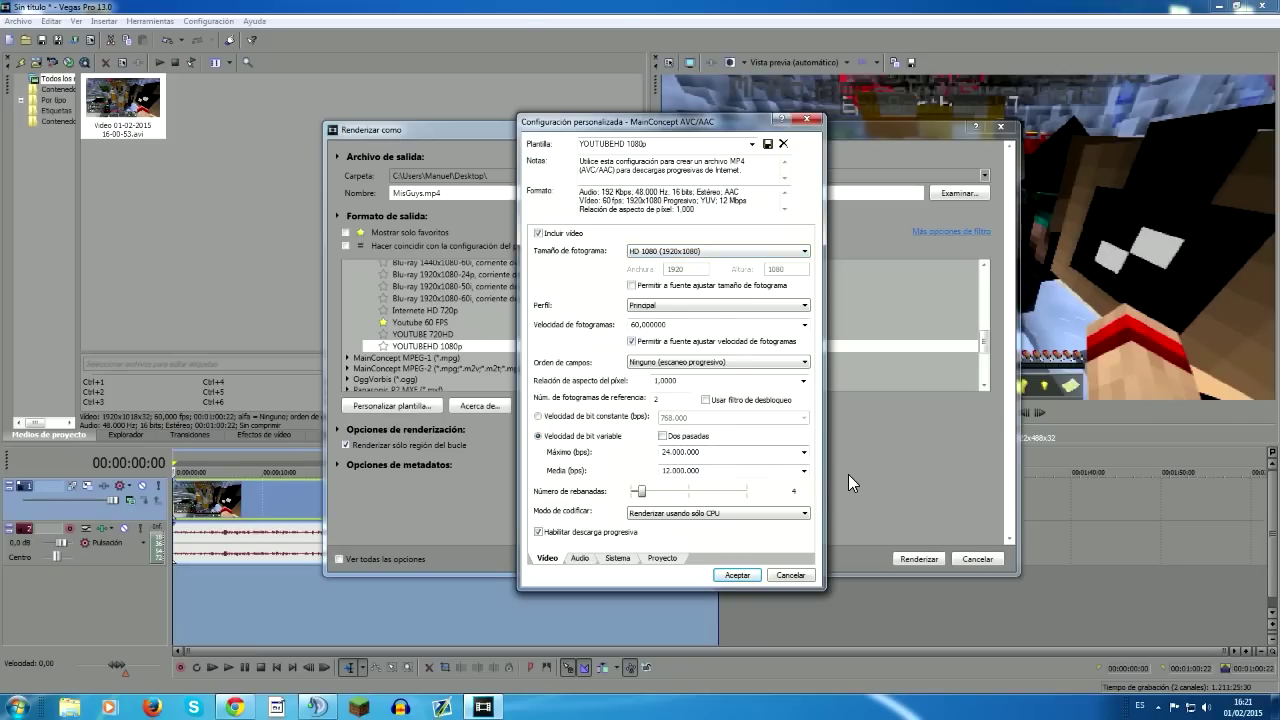
pyautogui.click(580, 558)
pyautogui.click(618, 558)
pyautogui.click(660, 558)
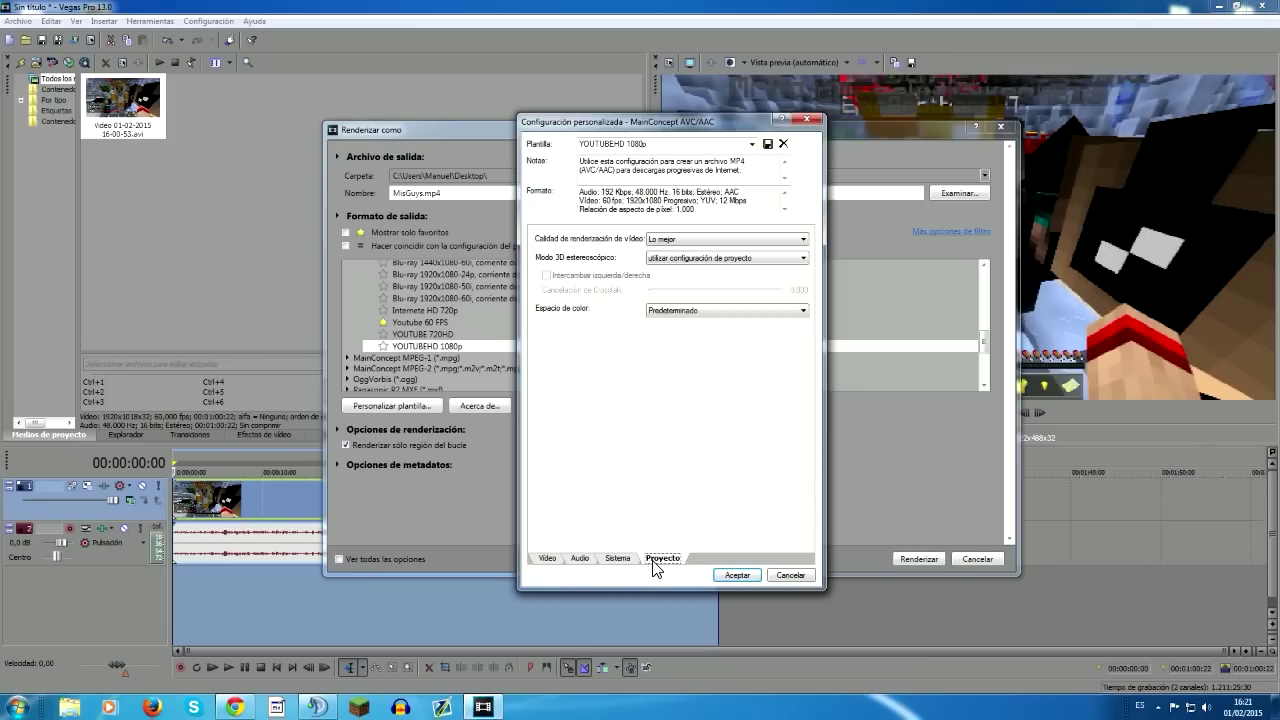
# - Review the YOUTUBEHD 1080p template's system and video settings, keep the Principal profile, and close the custom settings and render dialog
pyautogui.click(616, 560)
pyautogui.click(550, 560)
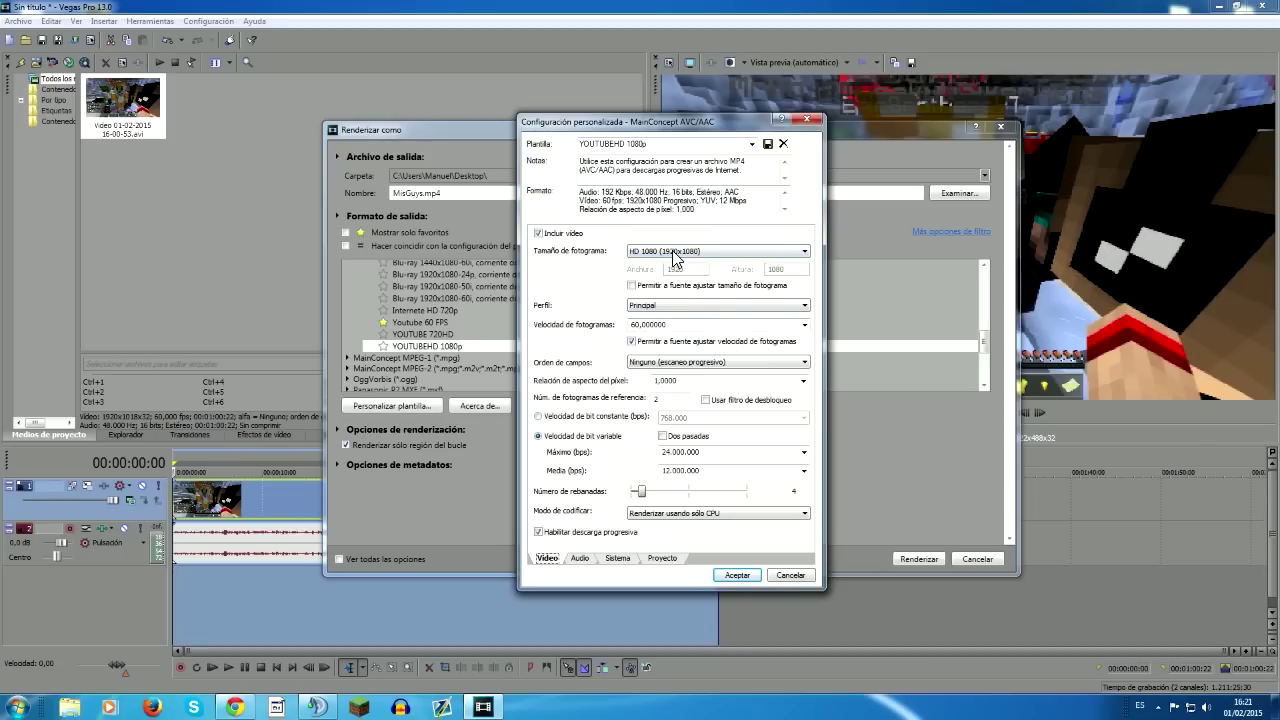
pyautogui.click(707, 306)
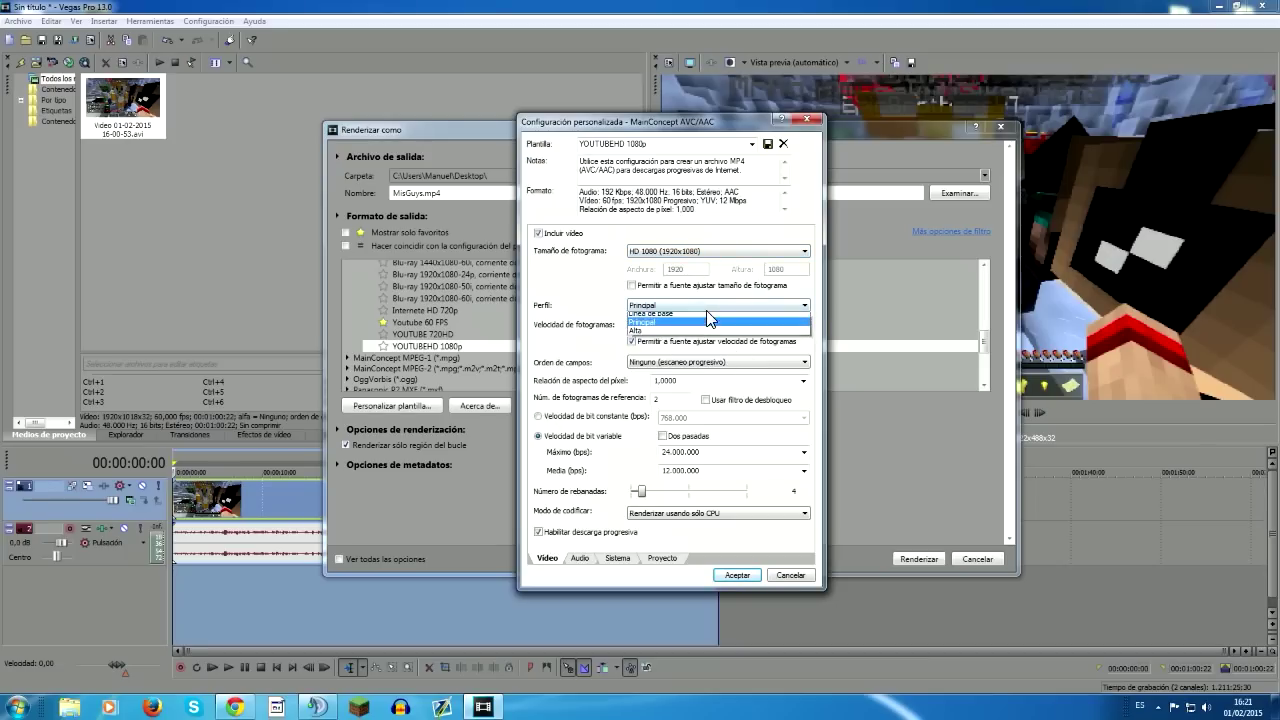
pyautogui.click(708, 321)
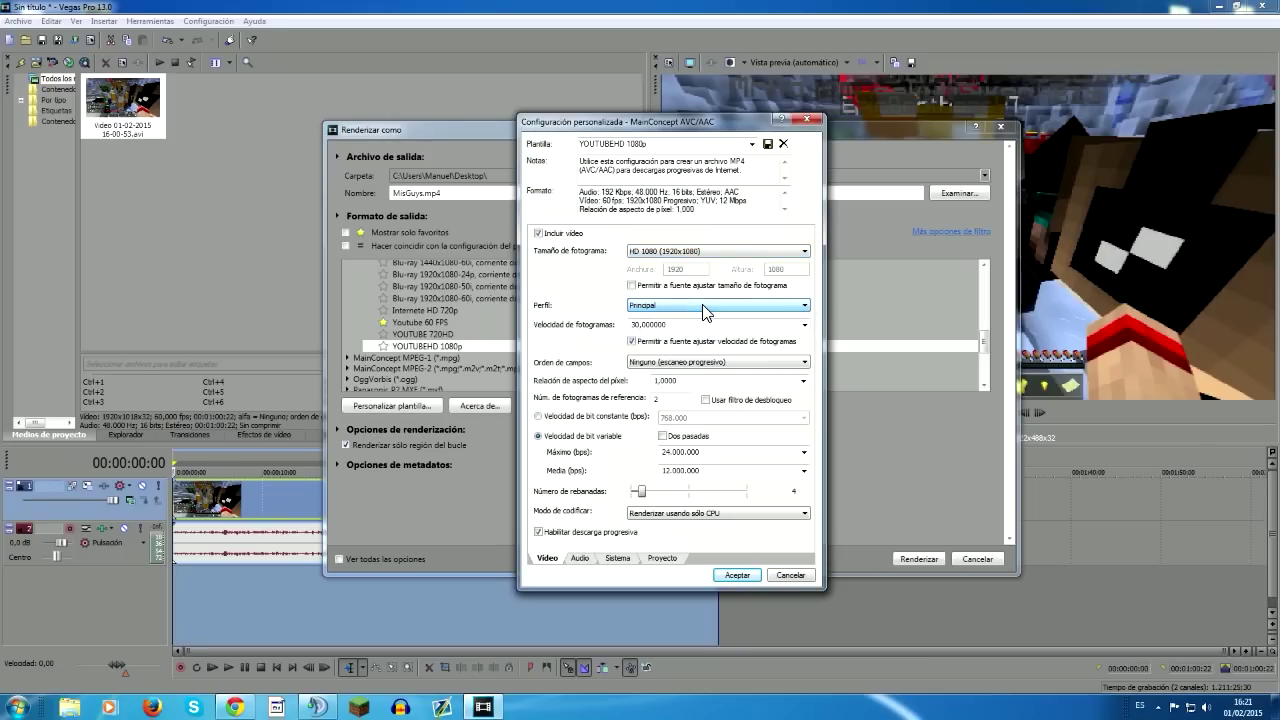
pyautogui.click(803, 122)
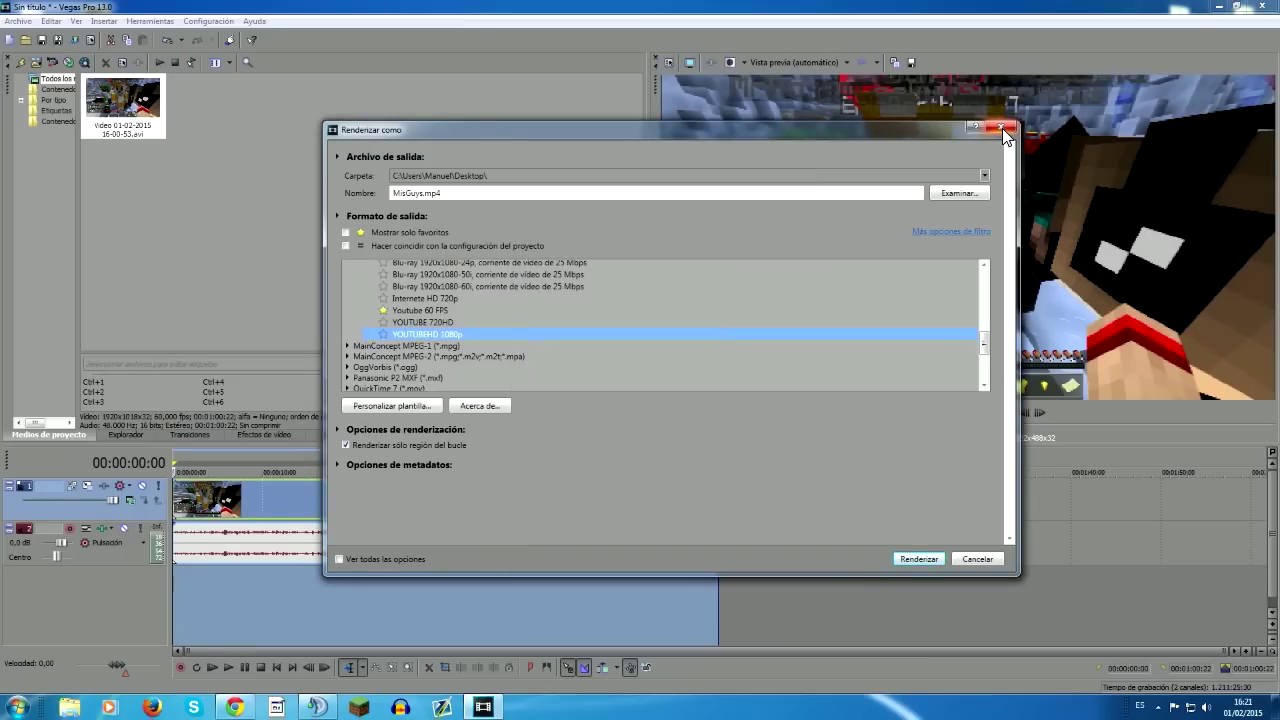
pyautogui.click(1002, 128)
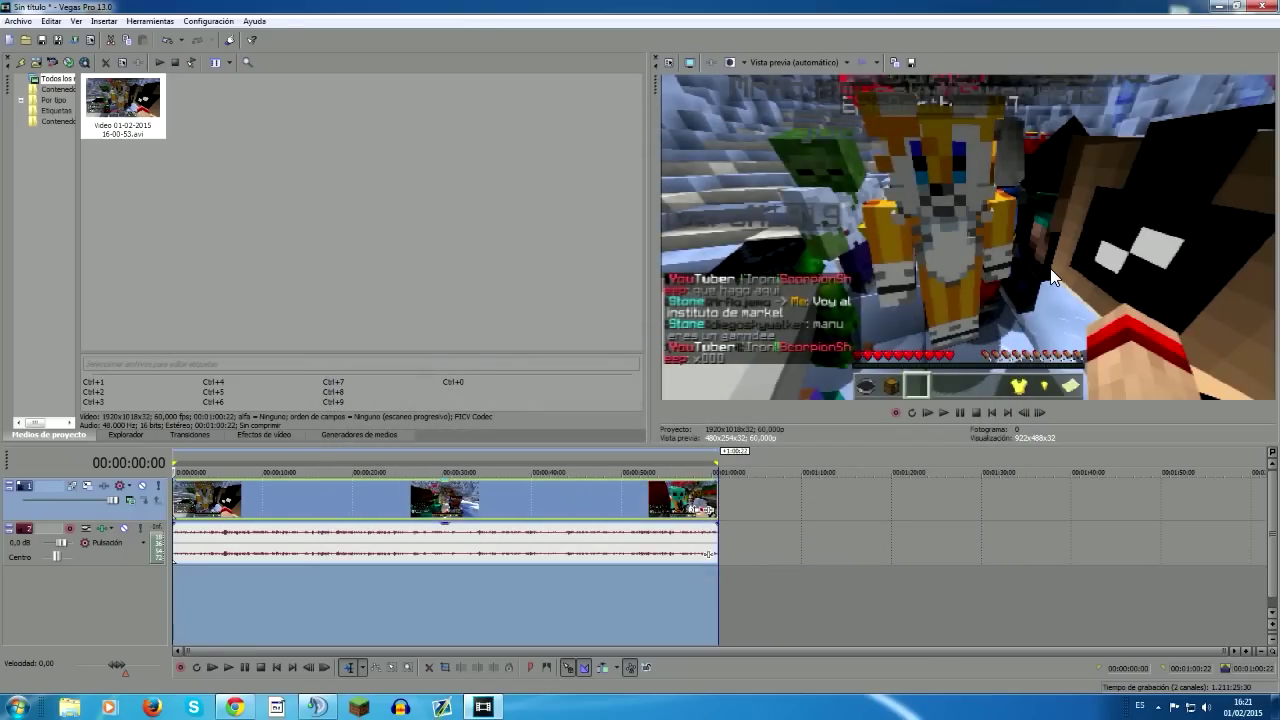
# - Open the program preferences, look over the video preferences, and close them
pyautogui.click(207, 21)
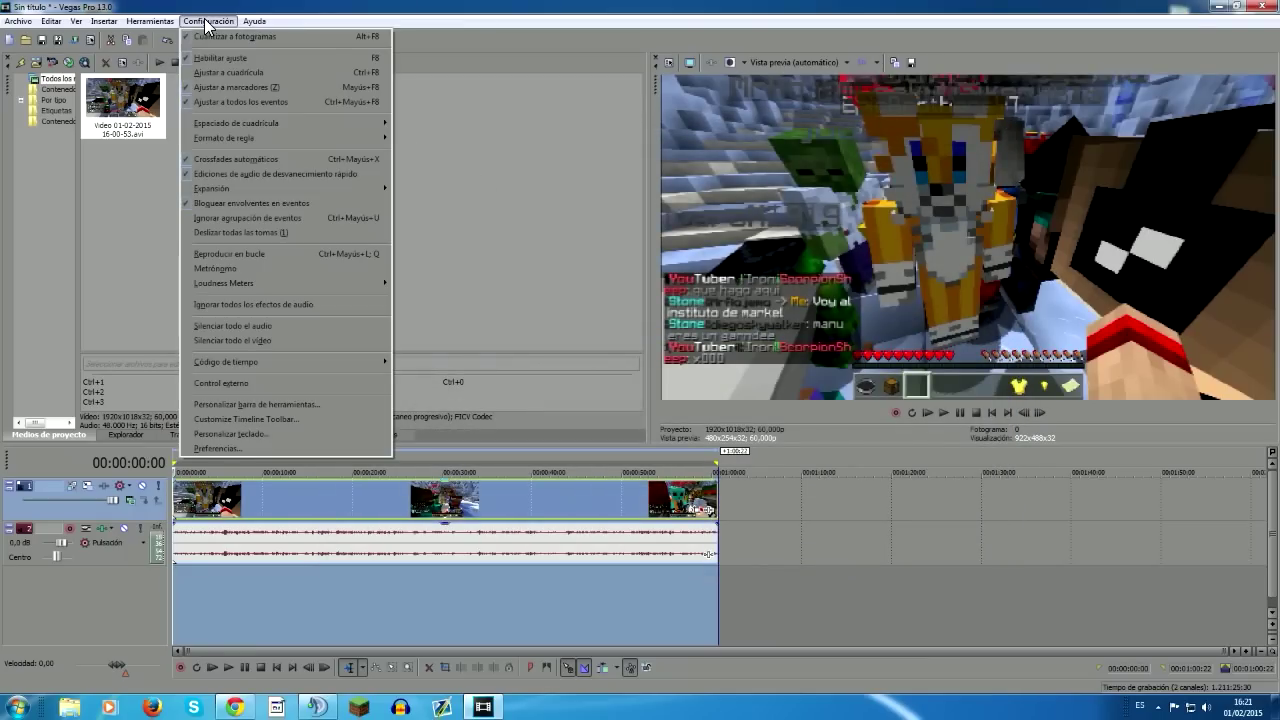
pyautogui.click(242, 448)
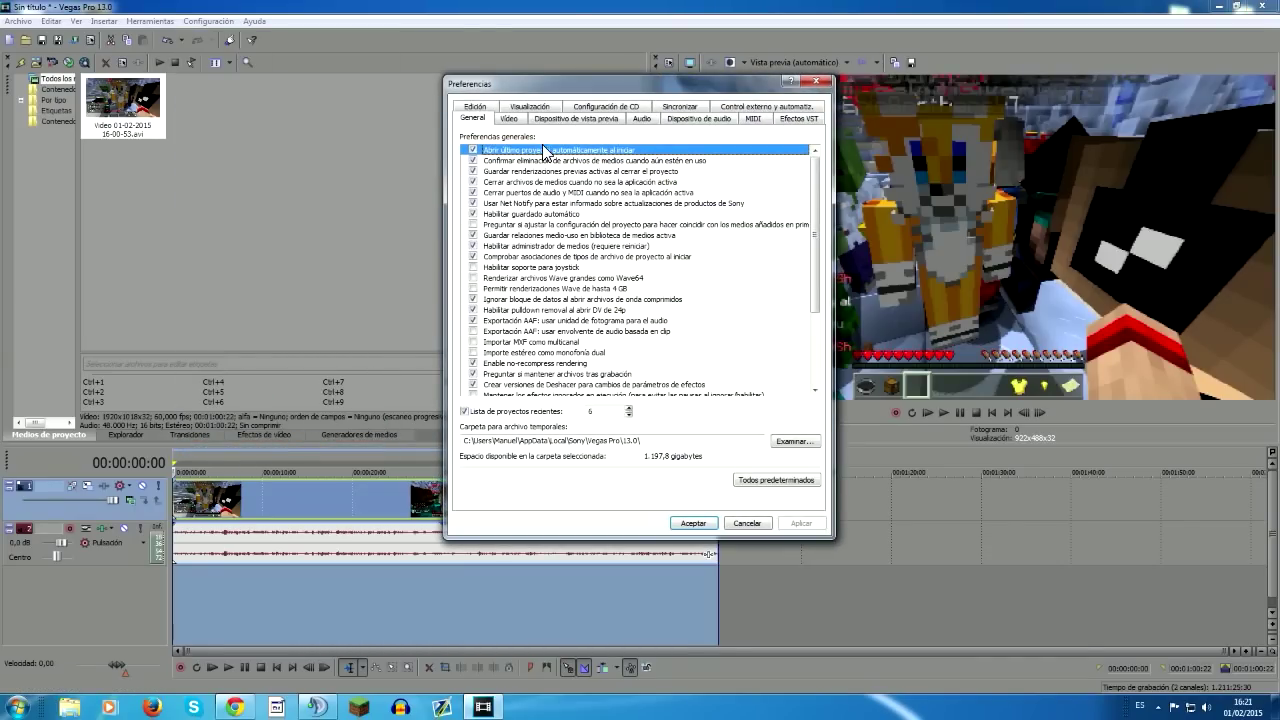
pyautogui.click(520, 118)
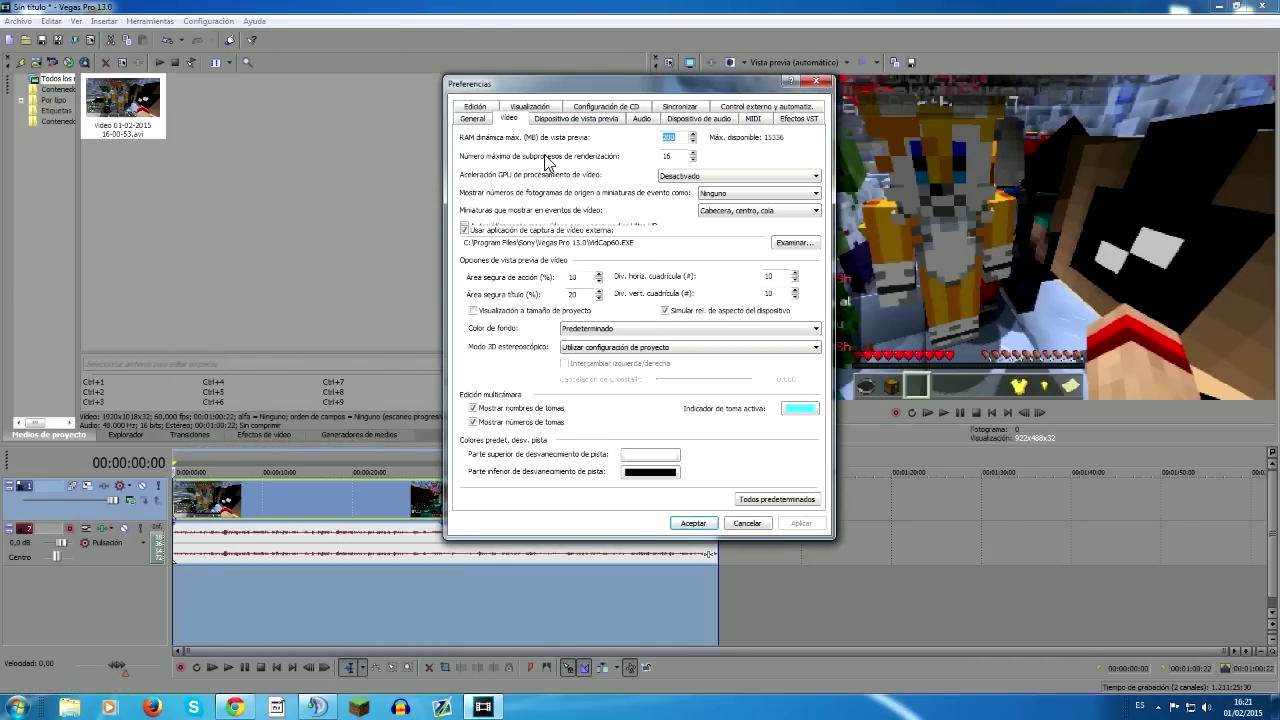
pyautogui.click(819, 81)
# - Reopen the video preferences and set GPU acceleration of video processing to NVIDIA Corporation (GeForce GTX 750 Ti)
pyautogui.click(201, 21)
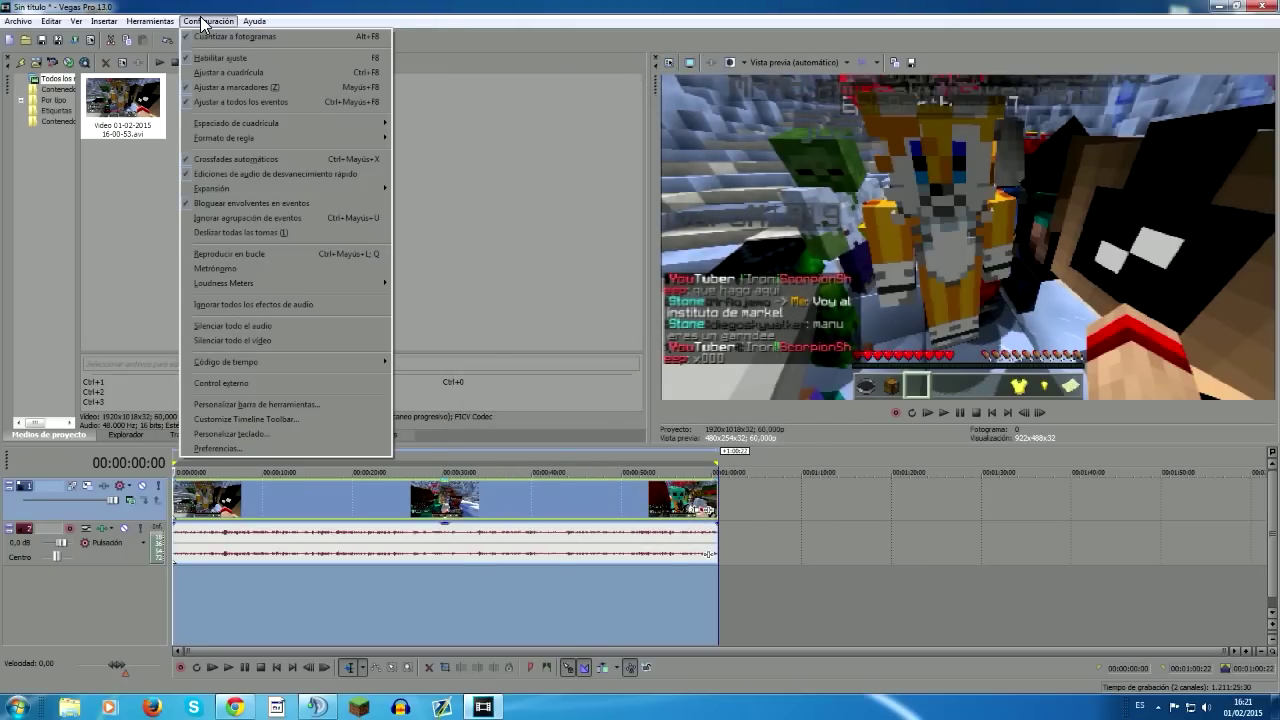
pyautogui.click(298, 450)
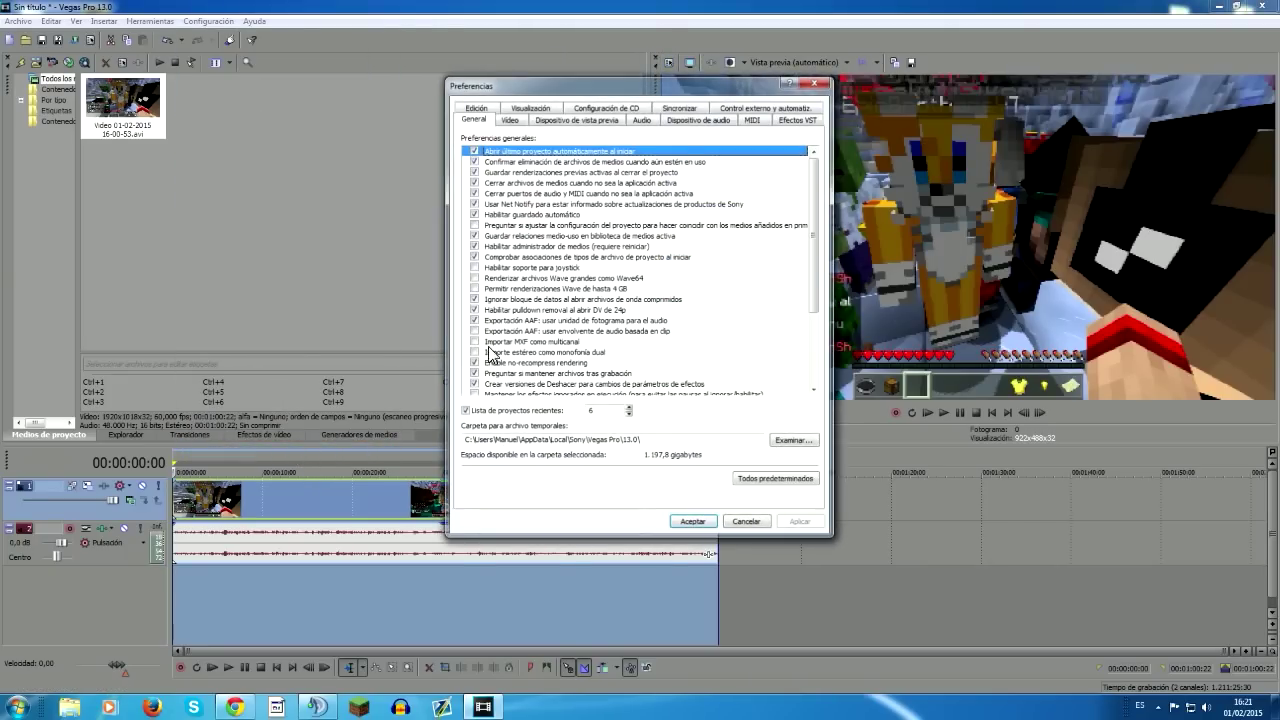
pyautogui.click(512, 121)
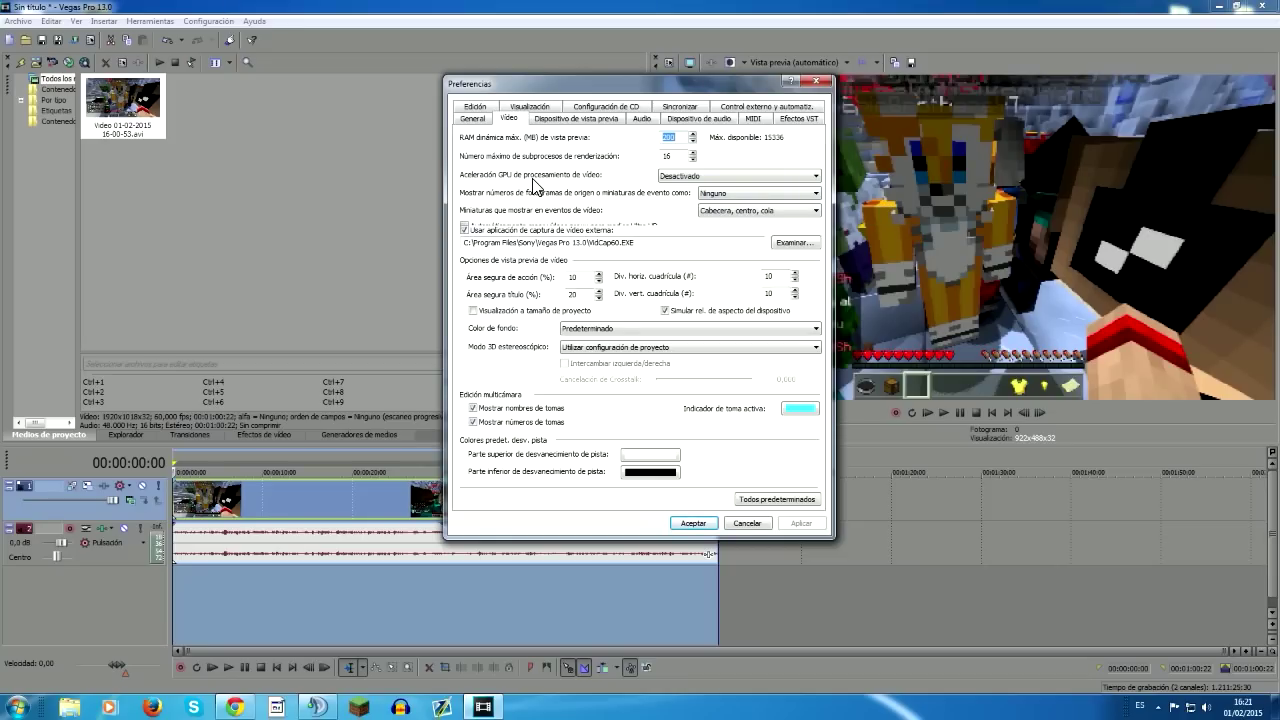
pyautogui.click(698, 180)
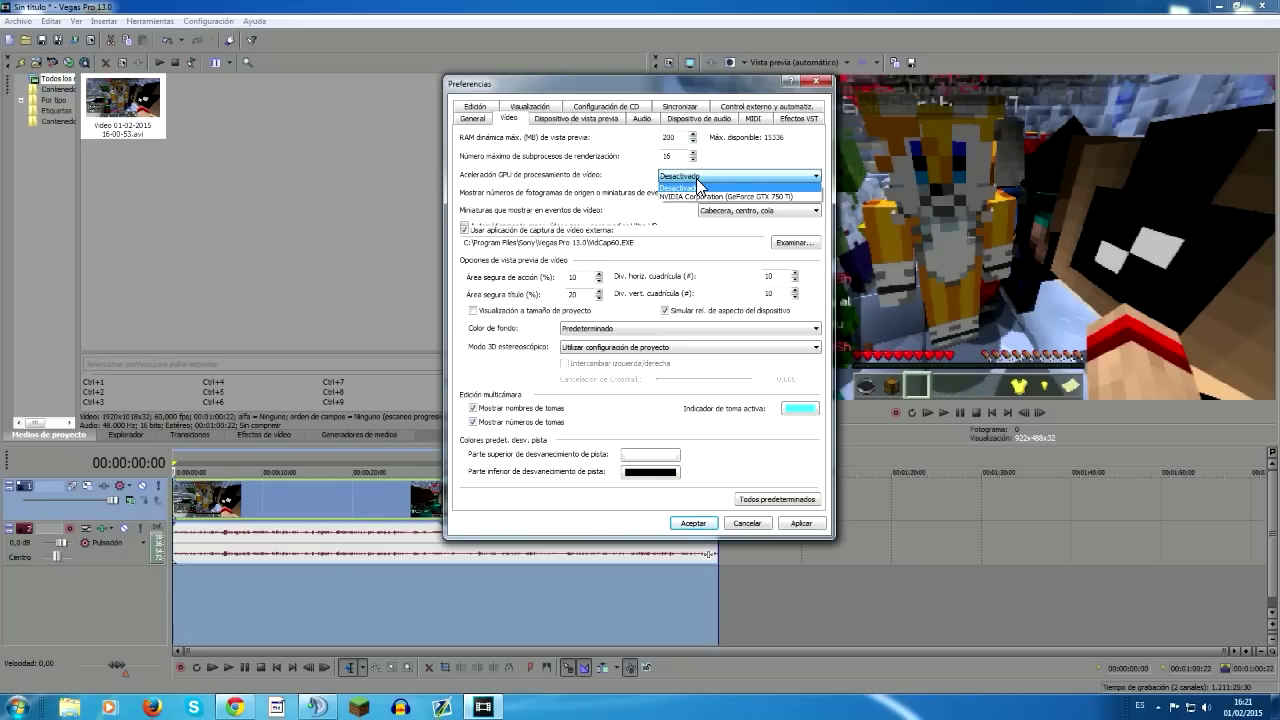
pyautogui.click(703, 197)
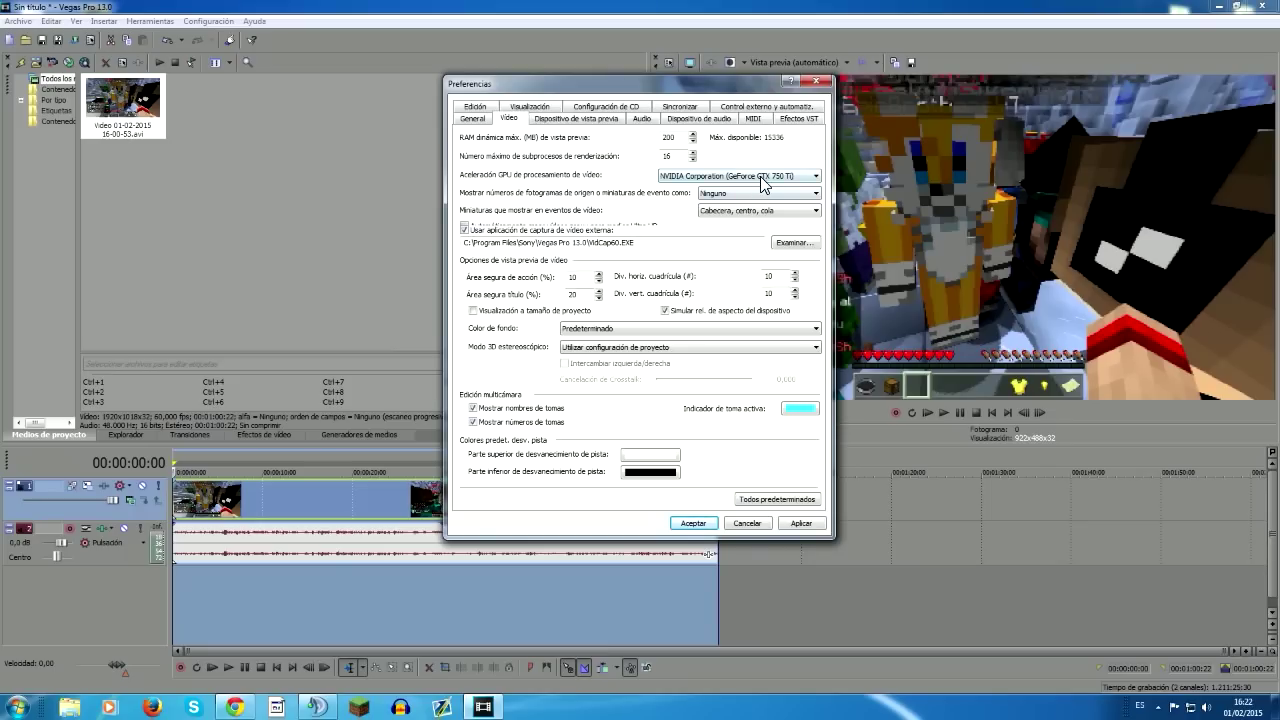
# - Set GPU acceleration of video processing to Desactivado, then apply and accept the preferences
pyautogui.click(757, 177)
pyautogui.click(756, 187)
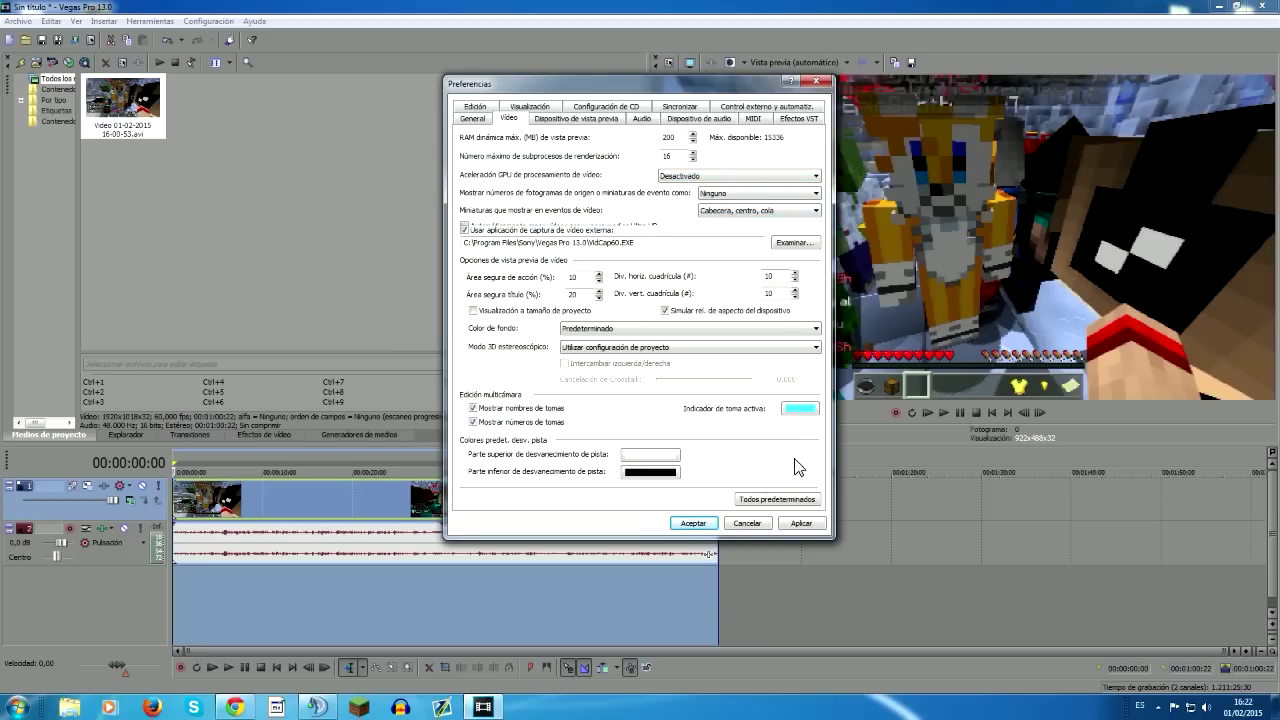
pyautogui.click(790, 524)
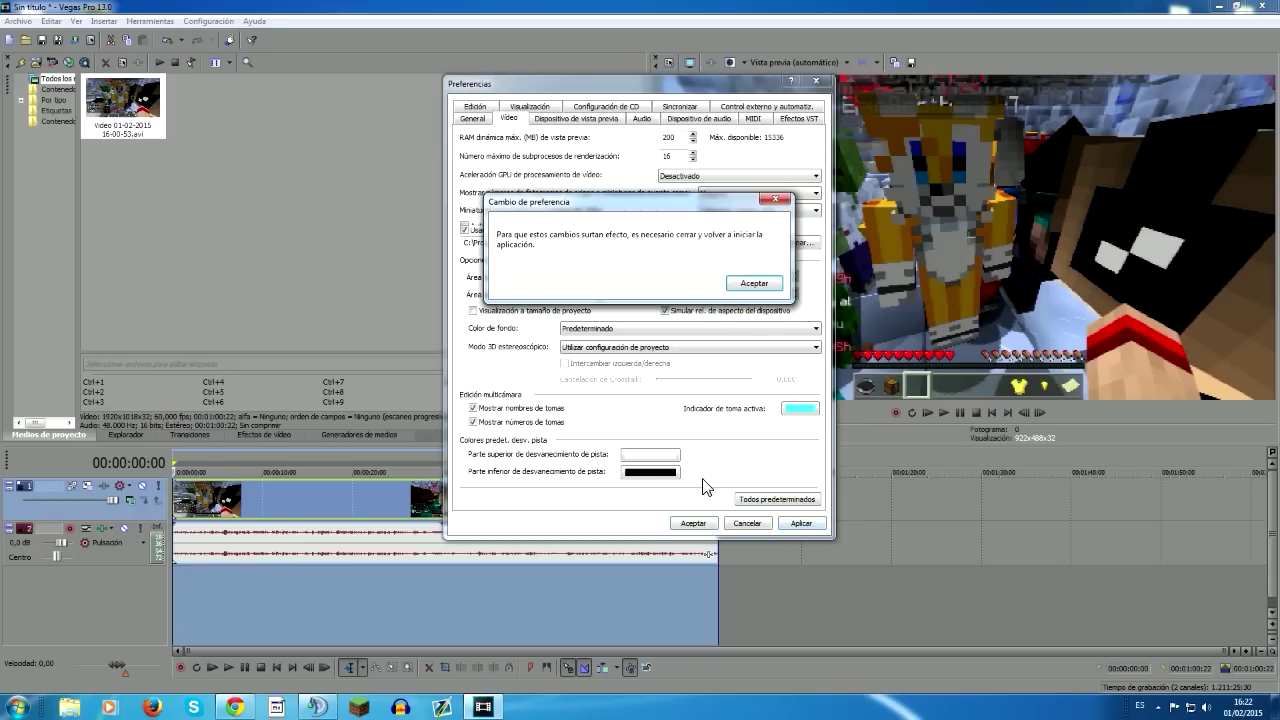
pyautogui.click(753, 284)
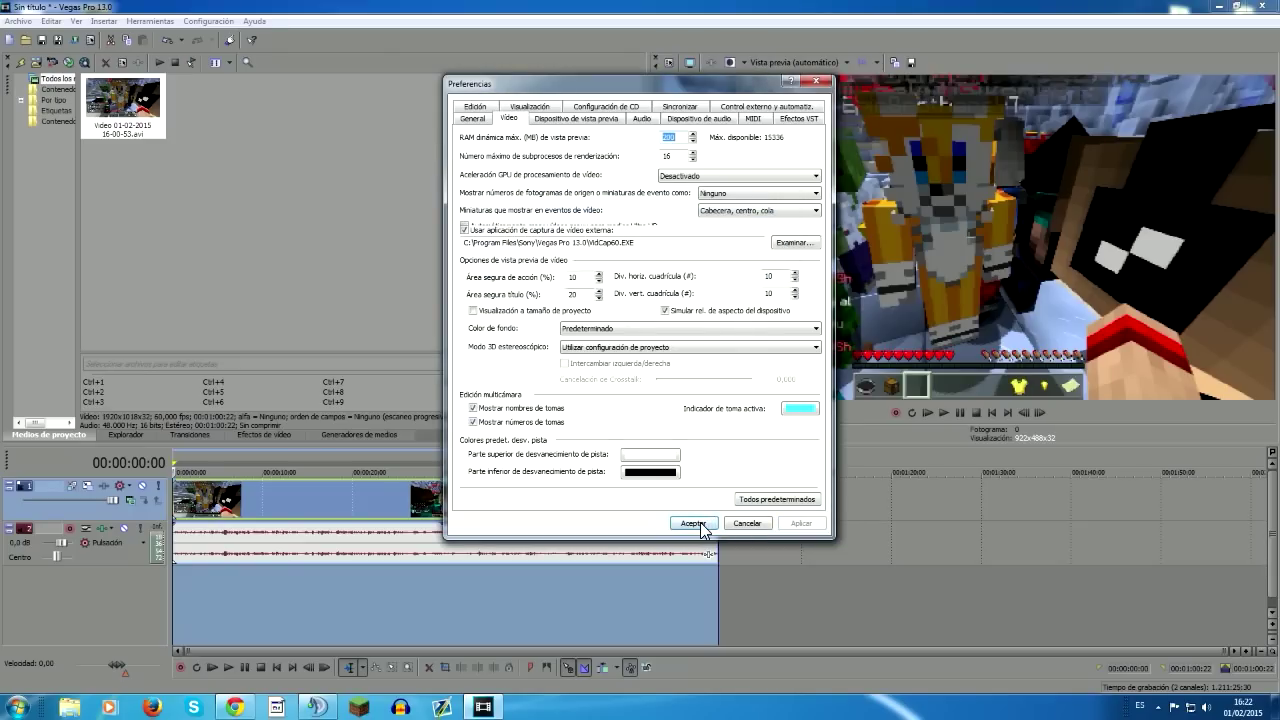
pyautogui.click(693, 523)
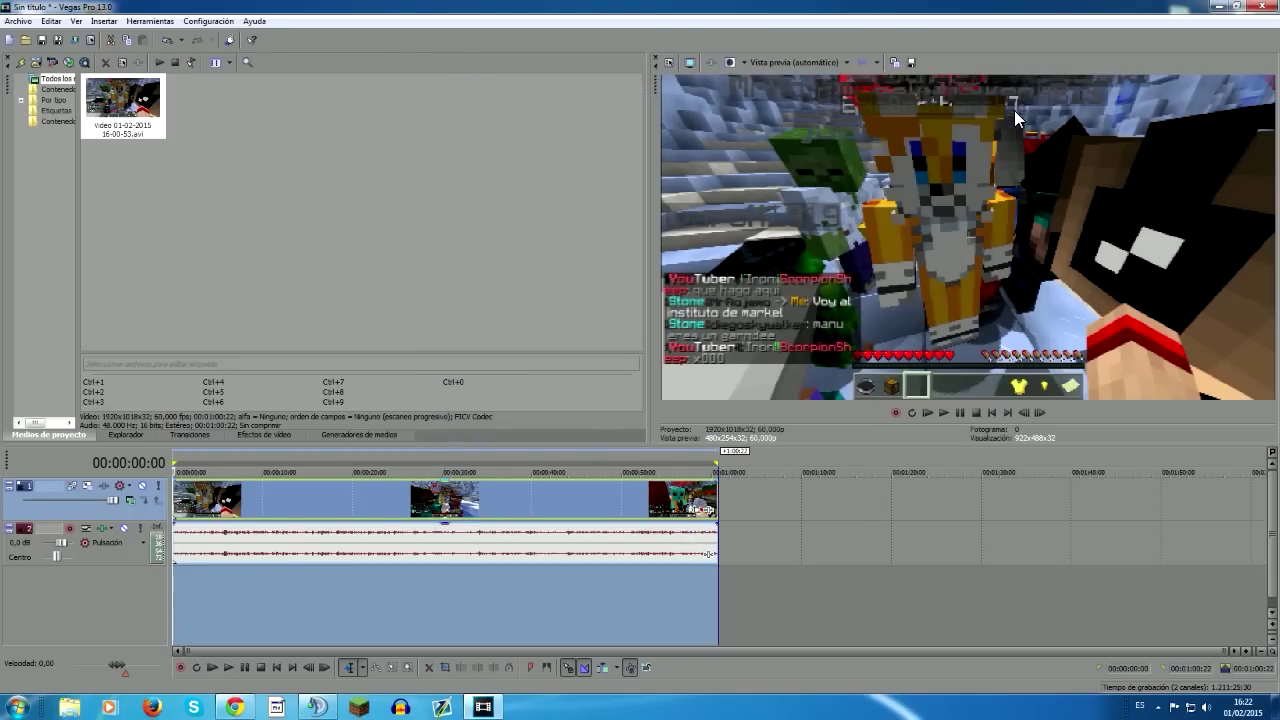
# - Reopen the render settings and list all output formats instead of favourites only
pyautogui.click(17, 21)
pyautogui.click(86, 122)
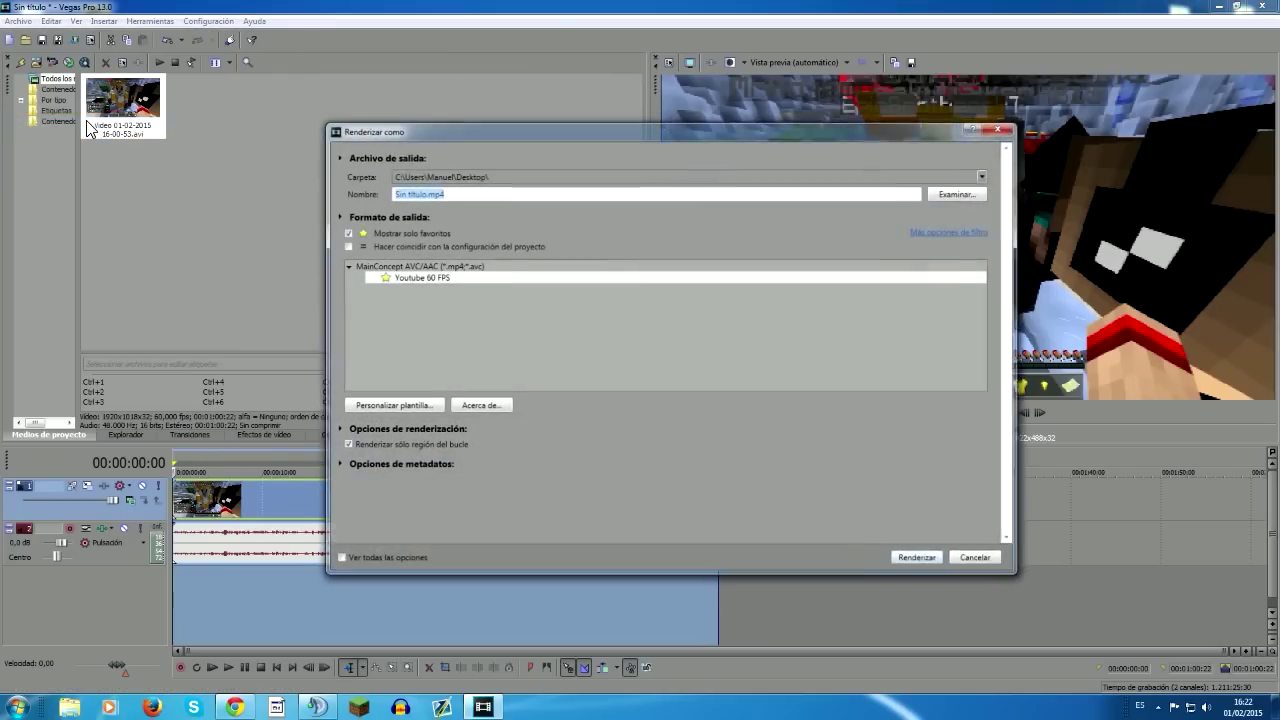
pyautogui.click(456, 280)
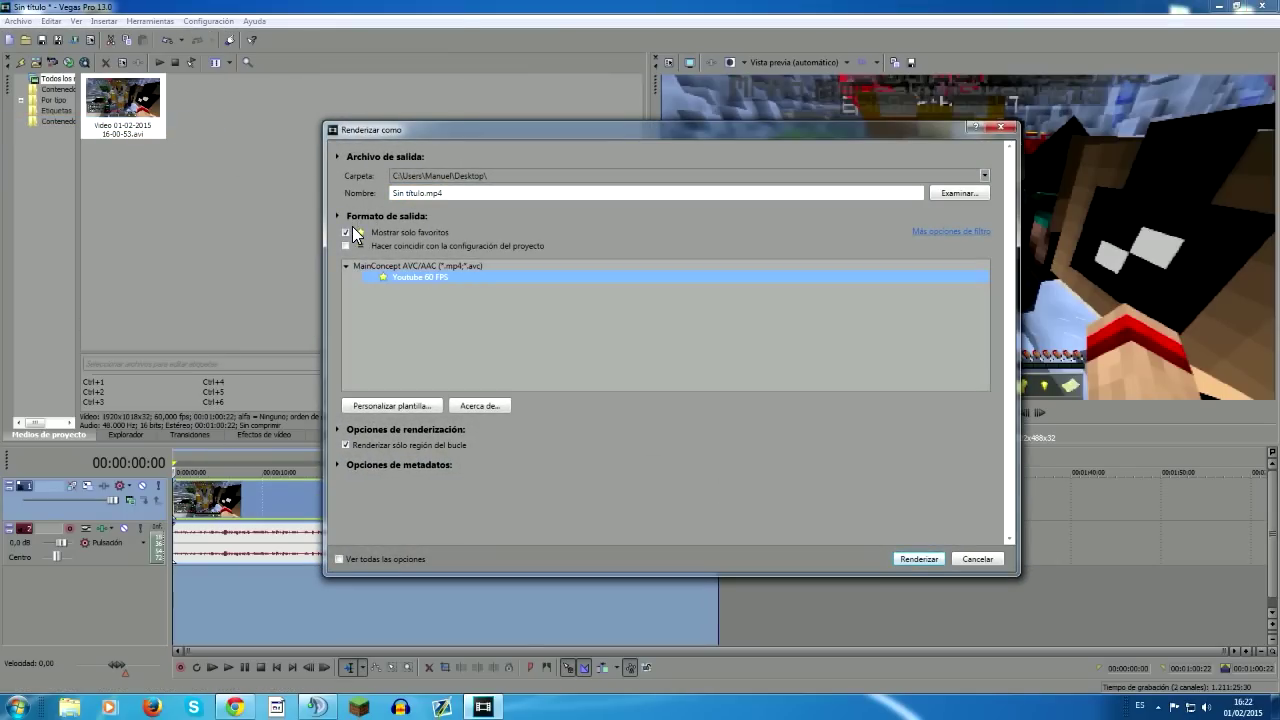
pyautogui.click(347, 232)
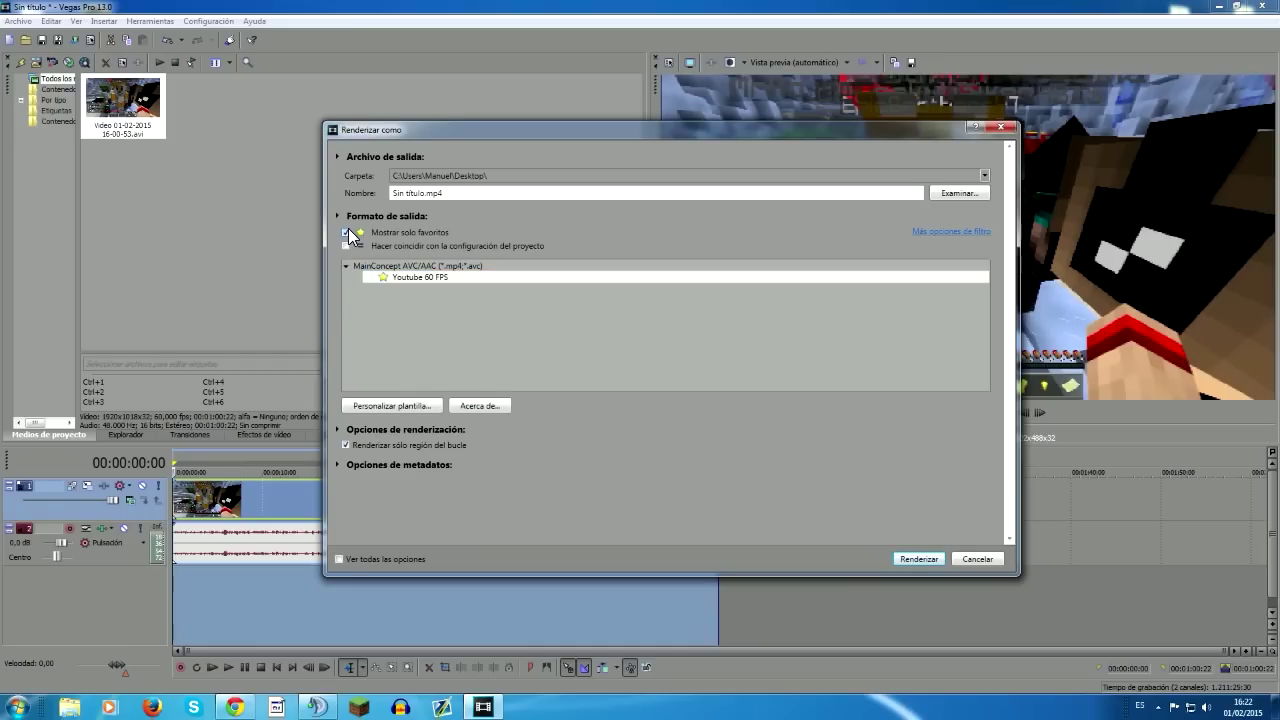
pyautogui.scroll(-8, 542, 366)
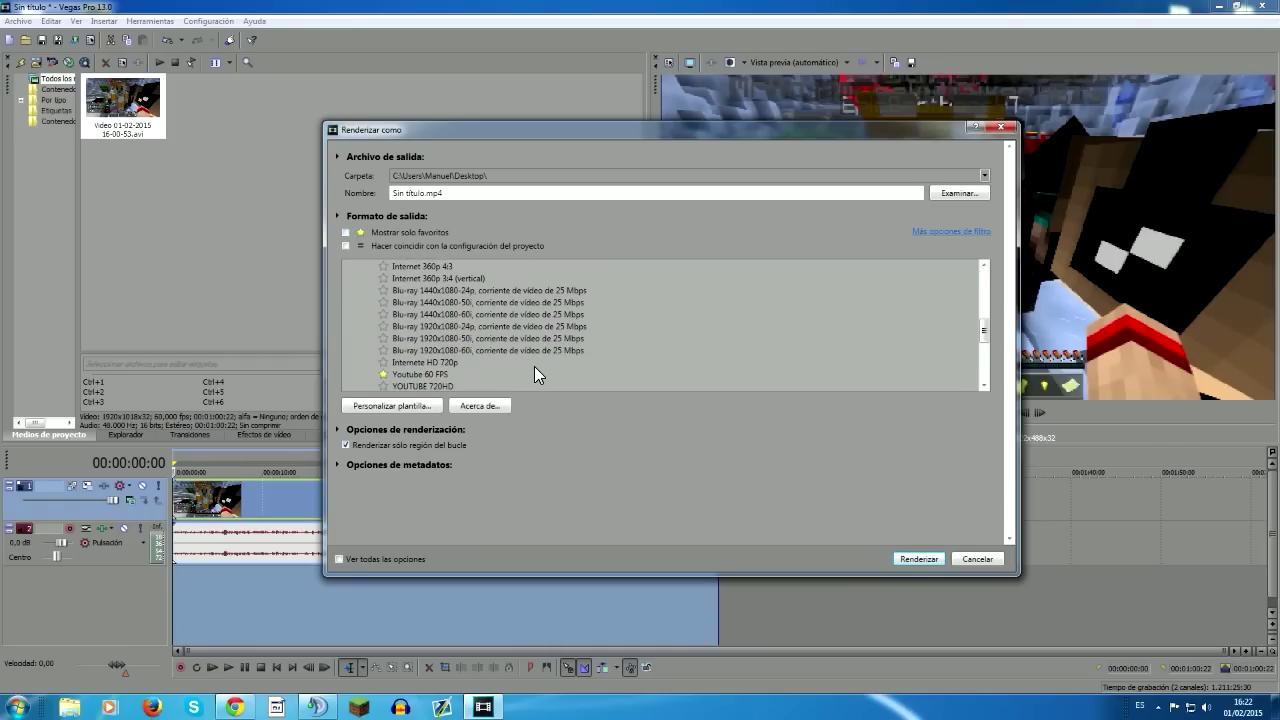
# - Choose the YOUTUBE 720HD template, mark it as a favourite, and start rendering Sin título.mp4
pyautogui.click(464, 362)
pyautogui.scroll(-2, 446, 386)
pyautogui.click(430, 322)
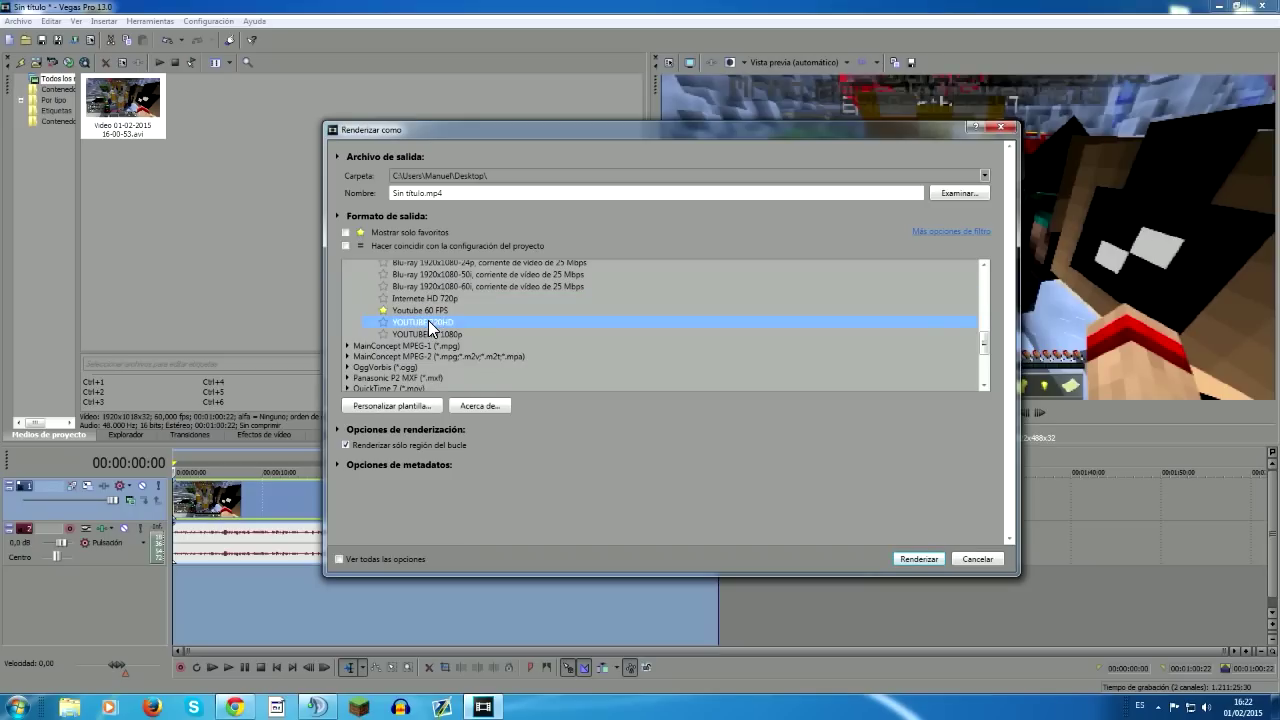
pyautogui.click(383, 322)
pyautogui.click(914, 557)
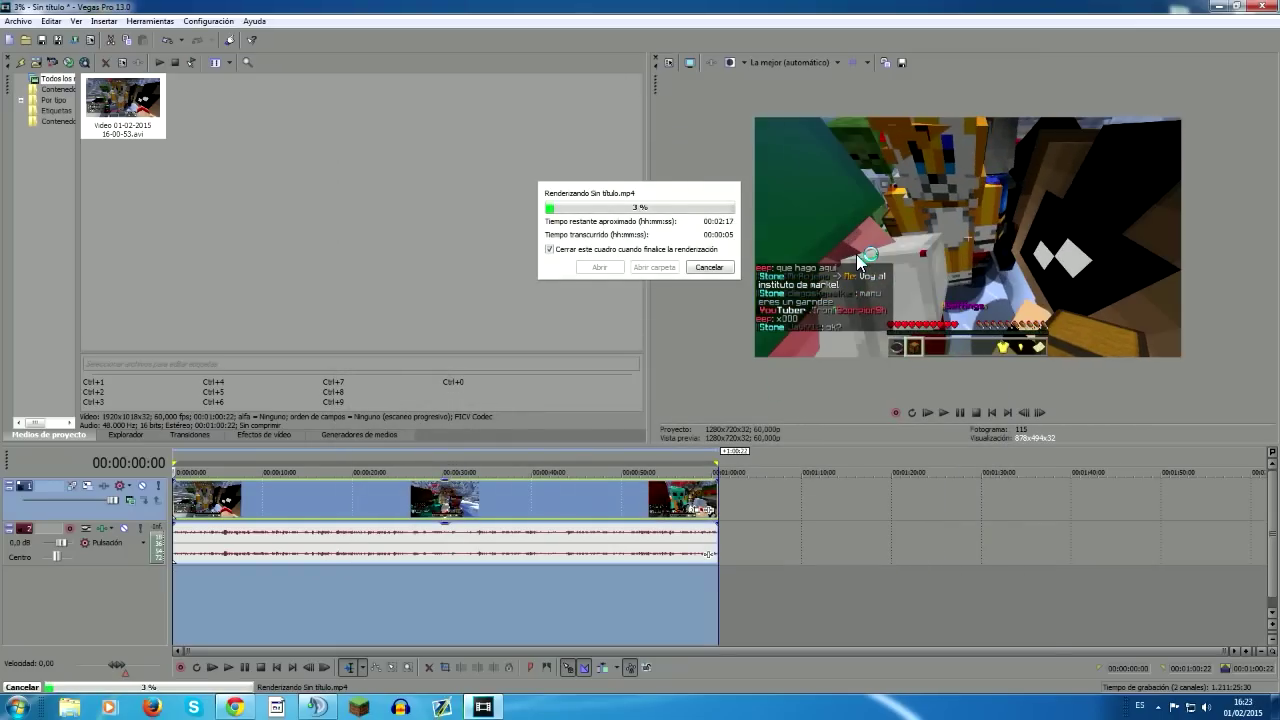
# - Cancel the running render and close Vegas Pro without saving the project changes
pyautogui.click(725, 265)
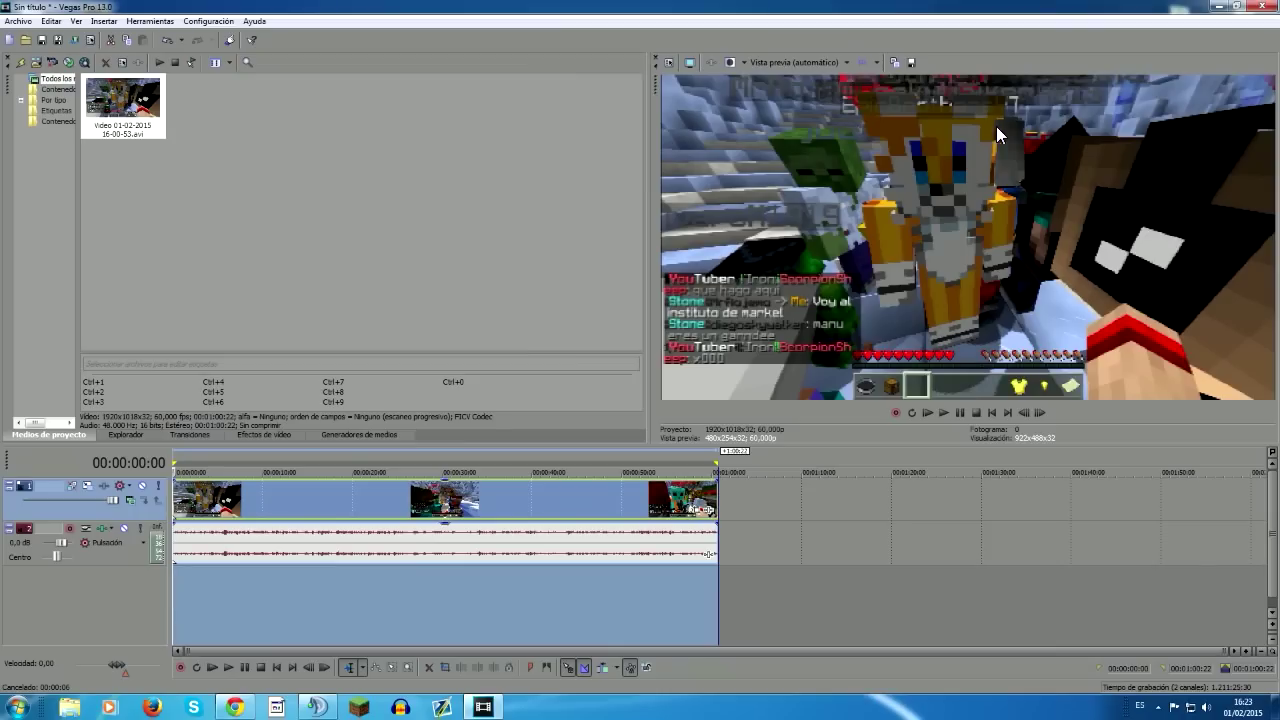
pyautogui.click(1262, 16)
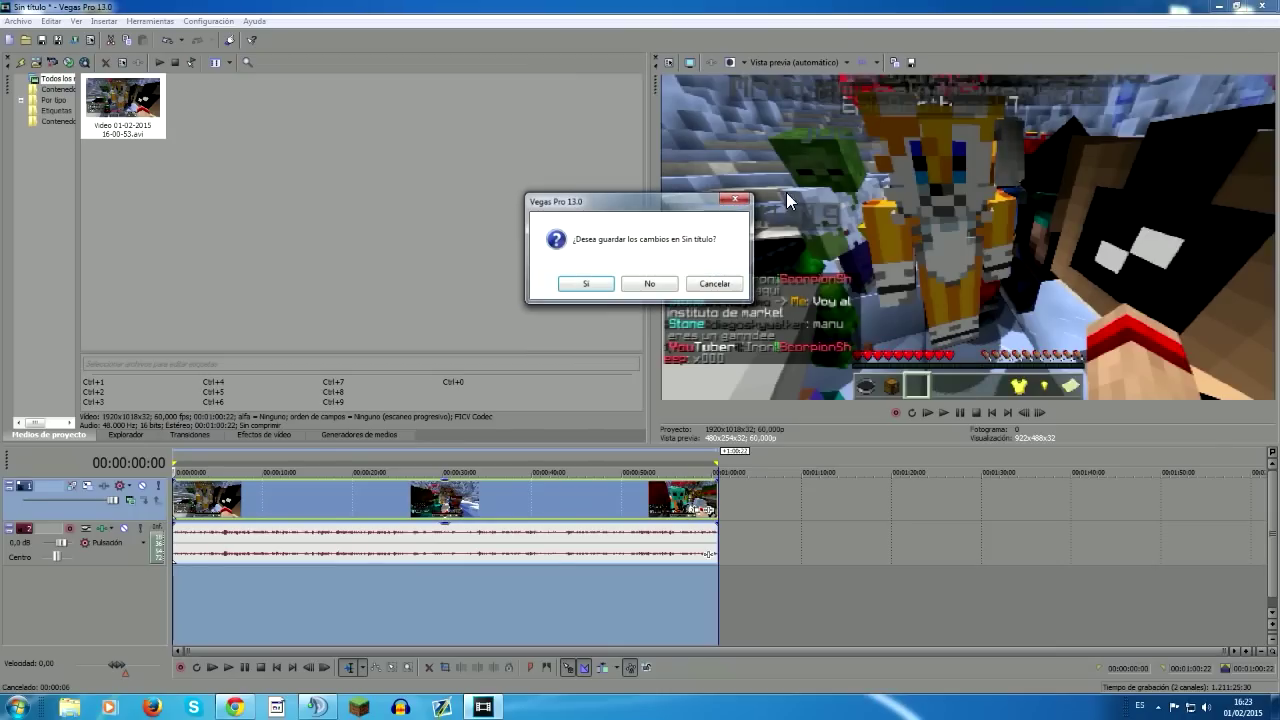
pyautogui.click(655, 284)
# - On the desktop, place the blank-icon companion file of the recorded video near the clip and send it to the recycle bin
pyautogui.click(696, 116)
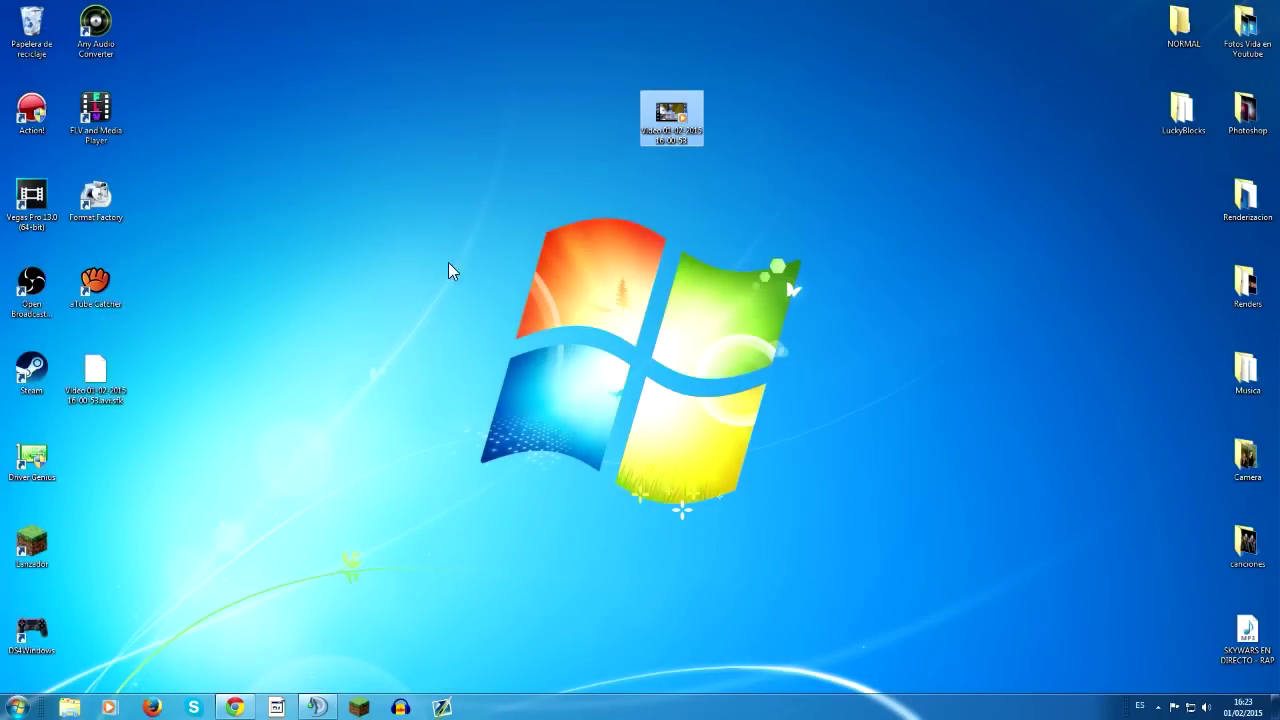
pyautogui.click(105, 385)
pyautogui.moveTo(105, 385); pyautogui.dragTo(550, 212)
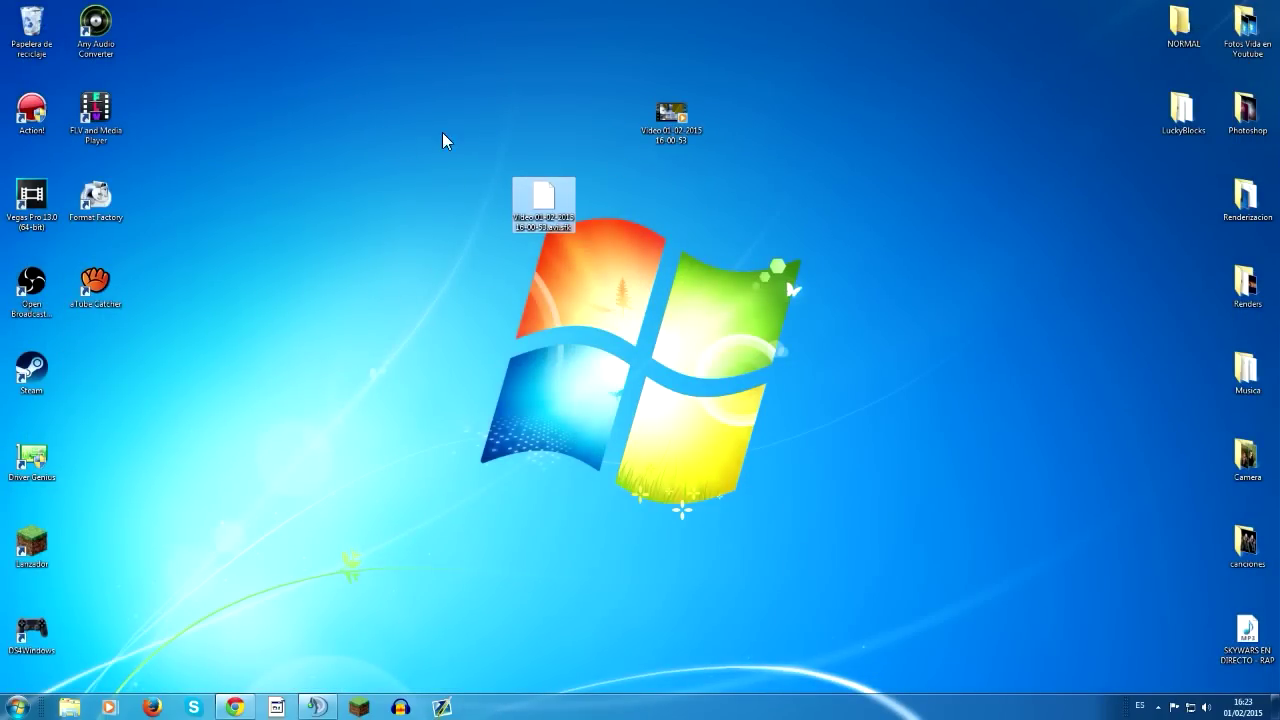
pyautogui.moveTo(443, 137); pyautogui.dragTo(706, 352)
pyautogui.click(540, 205)
pyautogui.press('Delete')
pyautogui.press('Return')
pyautogui.click(686, 145)
pyautogui.press('Delete')
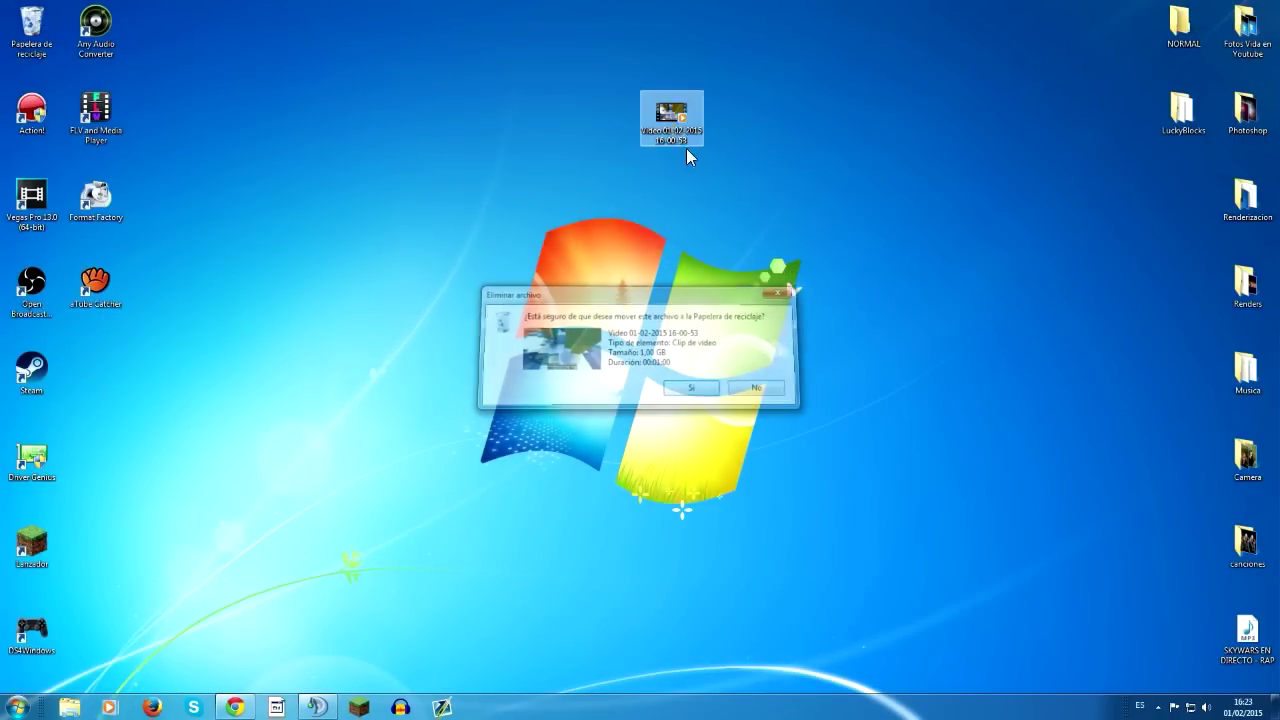
pyautogui.press('Return')
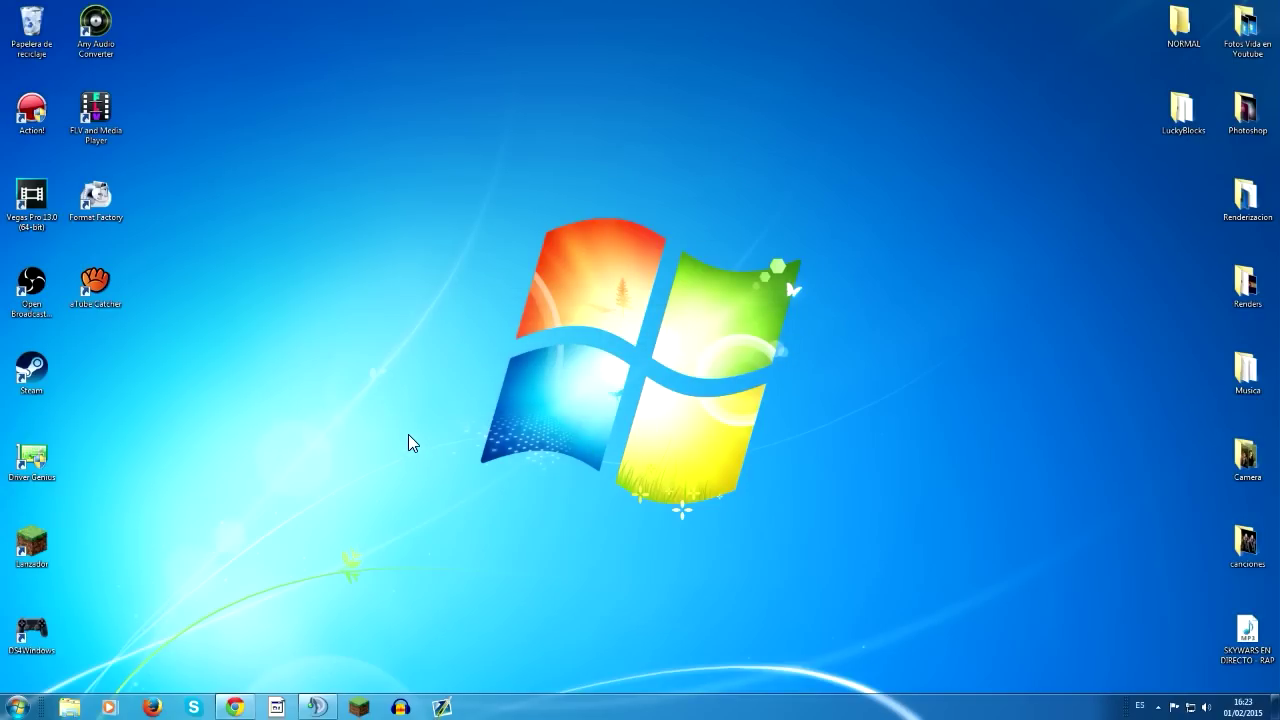